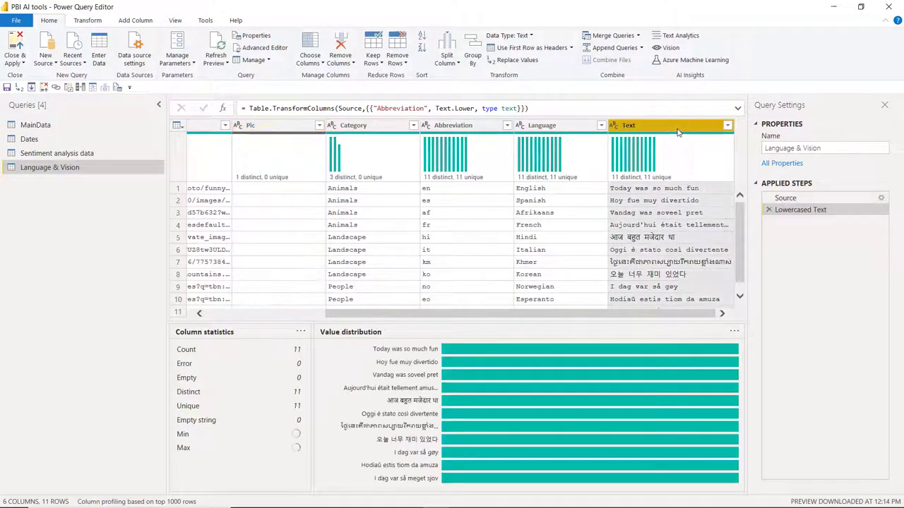
- Run Detect language on the Text column using Premium Per User - Reserved capacity, adding name and ISO code columns
click(675, 37)
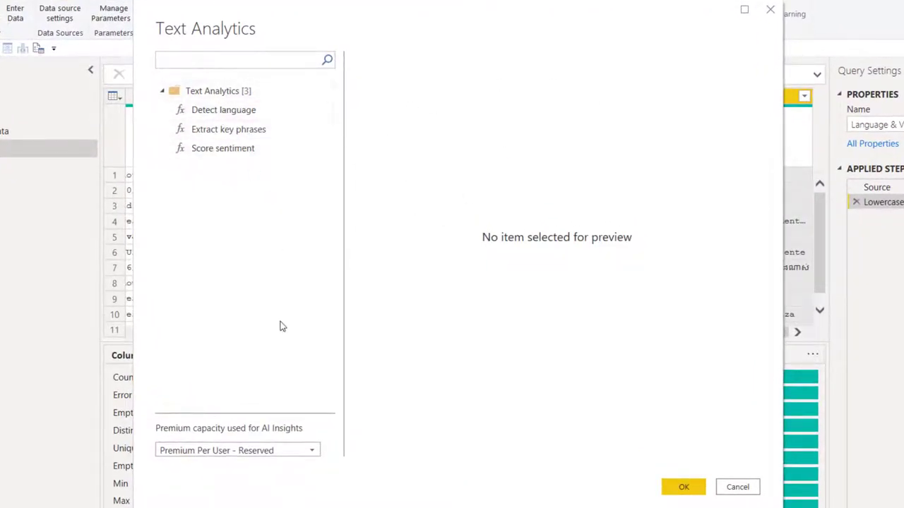
click(316, 455)
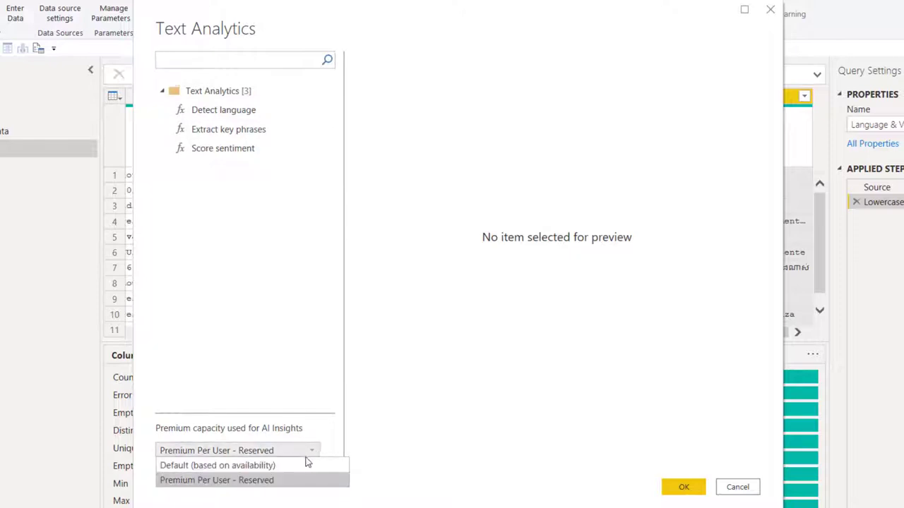
click(227, 485)
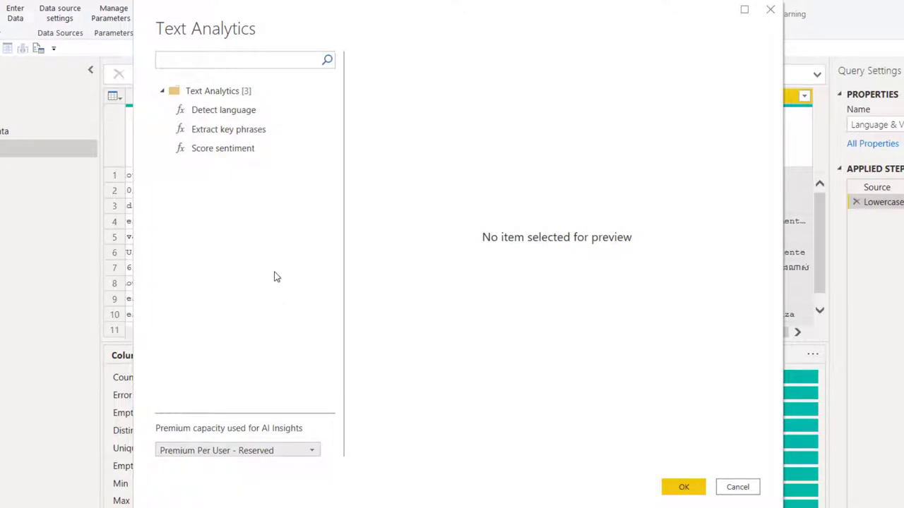
click(253, 114)
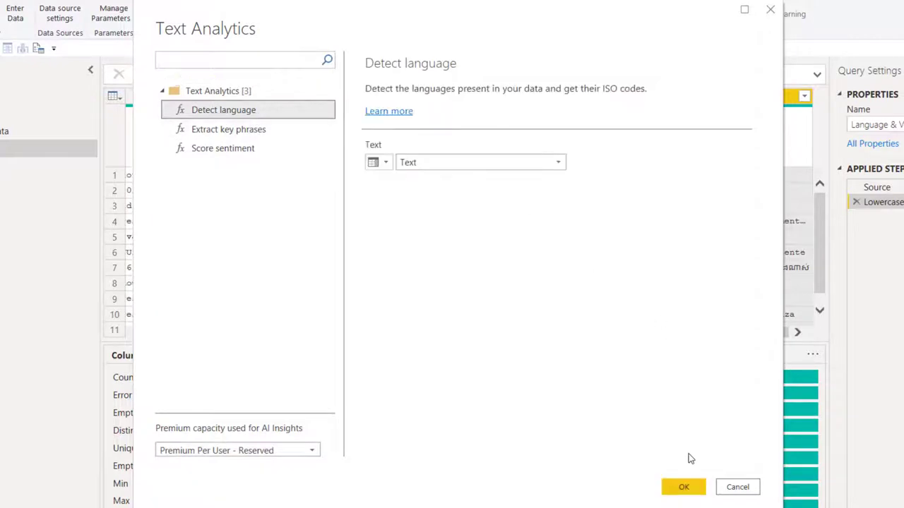
click(675, 491)
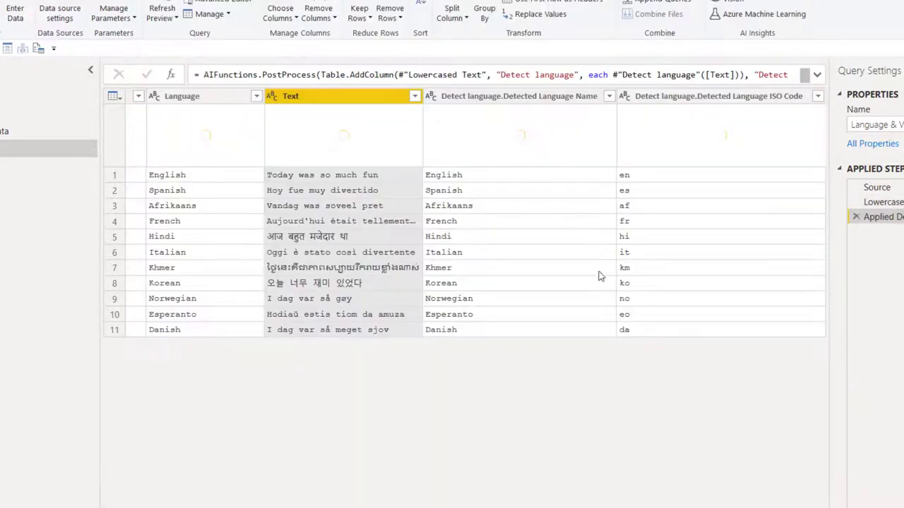
click(474, 96)
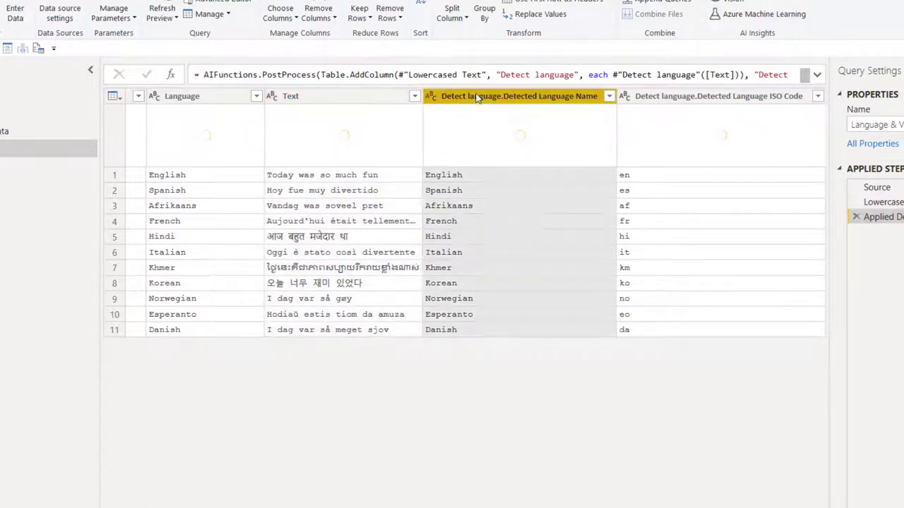
click(692, 96)
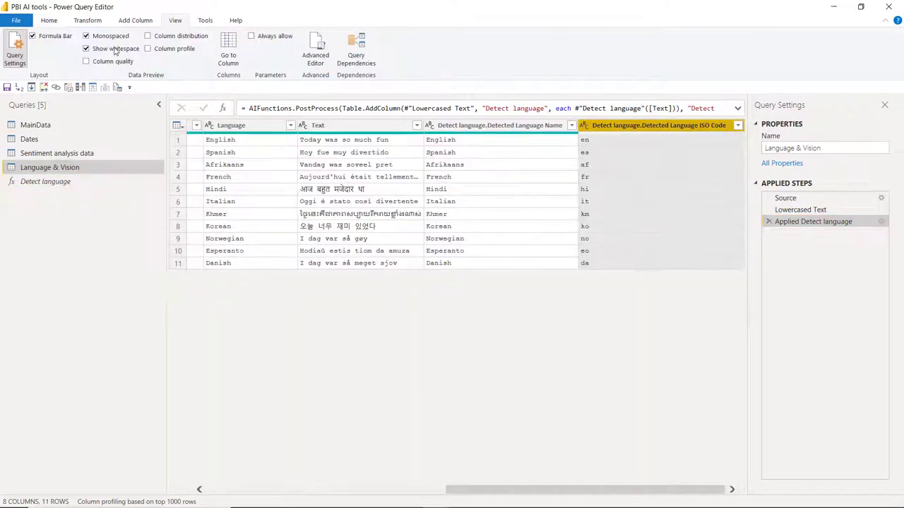
- Start a conditional column testing whether Detected Language ISO Code equals the Abbreviation column
click(135, 20)
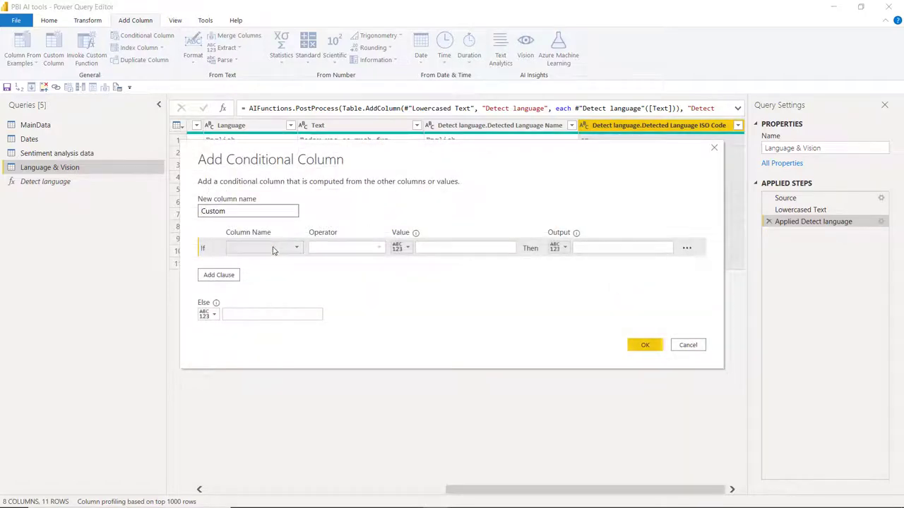
click(274, 248)
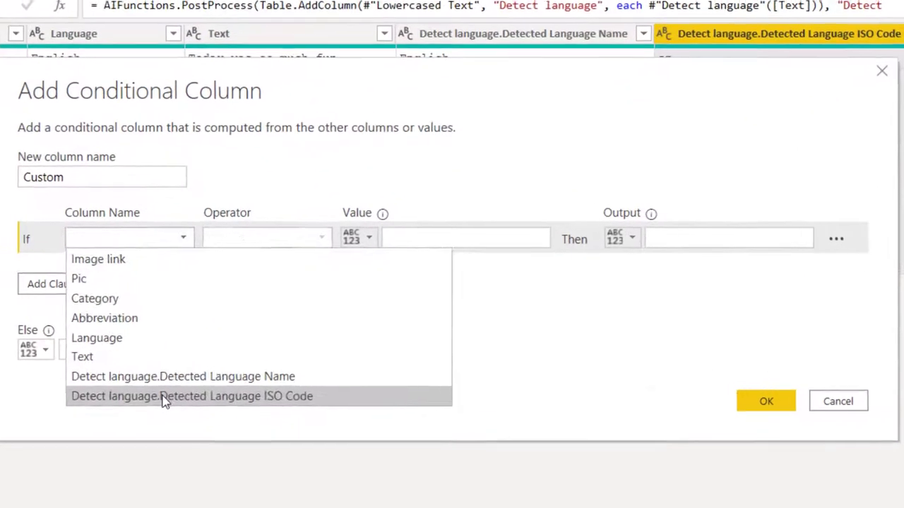
click(163, 397)
click(367, 243)
click(387, 290)
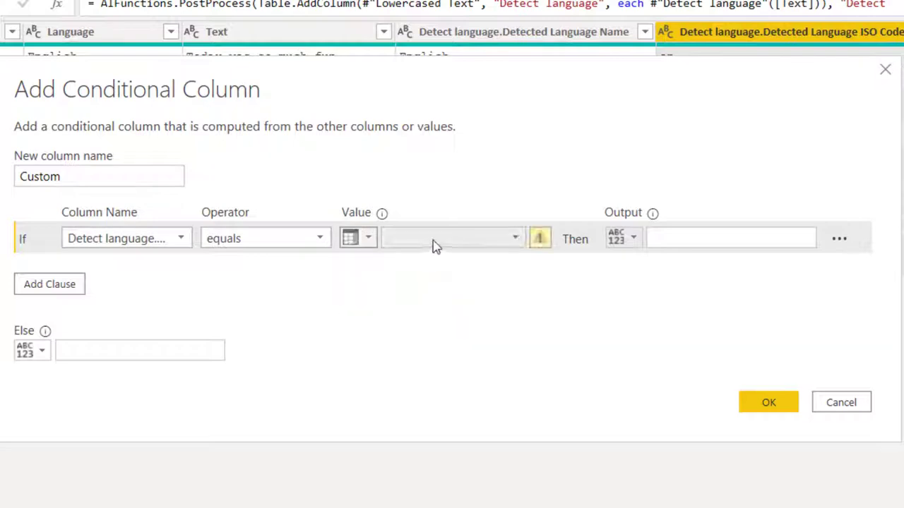
click(434, 243)
click(492, 319)
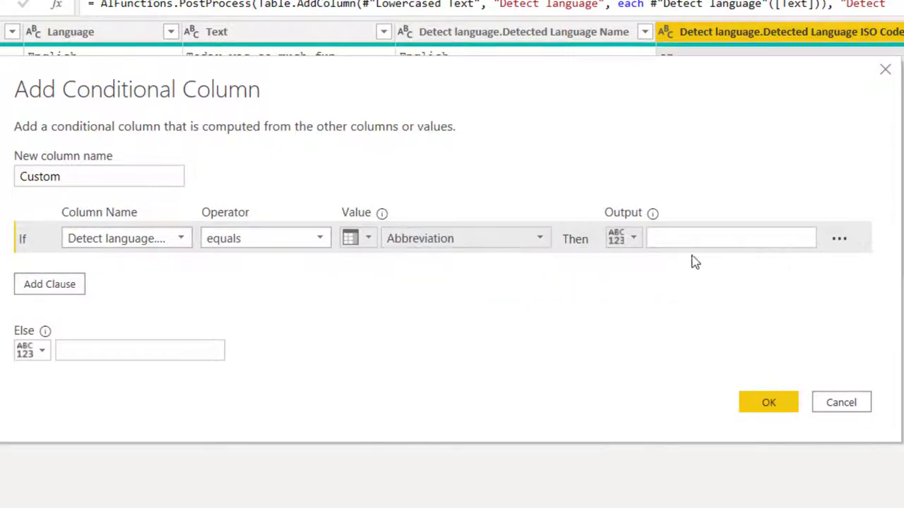
- Return Same on a match, otherwise Different, and name the column Test lang
click(696, 239)
text(Same)
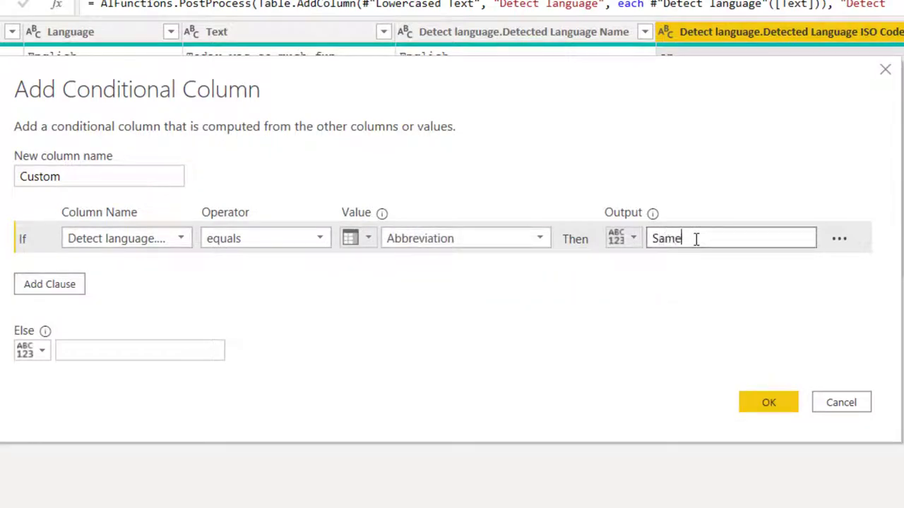
click(176, 346)
text(Different)
double_click(77, 177)
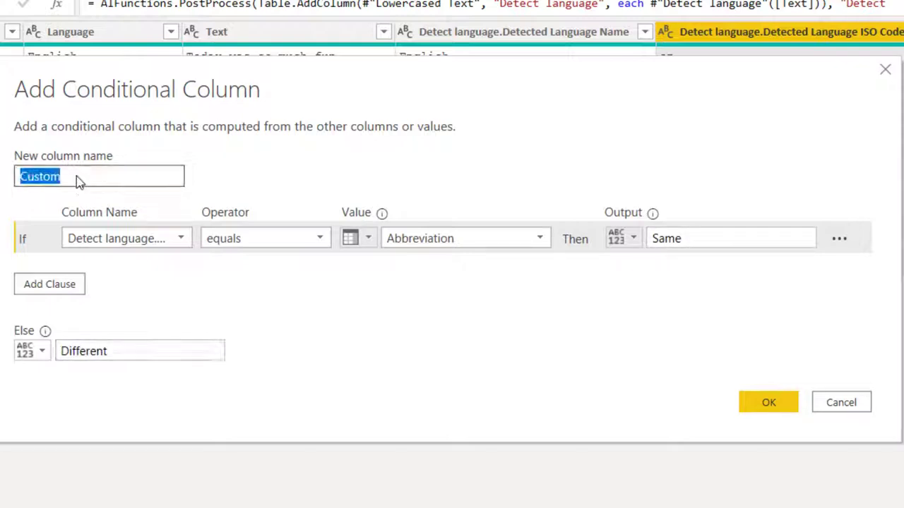
text(Test lang)
click(782, 403)
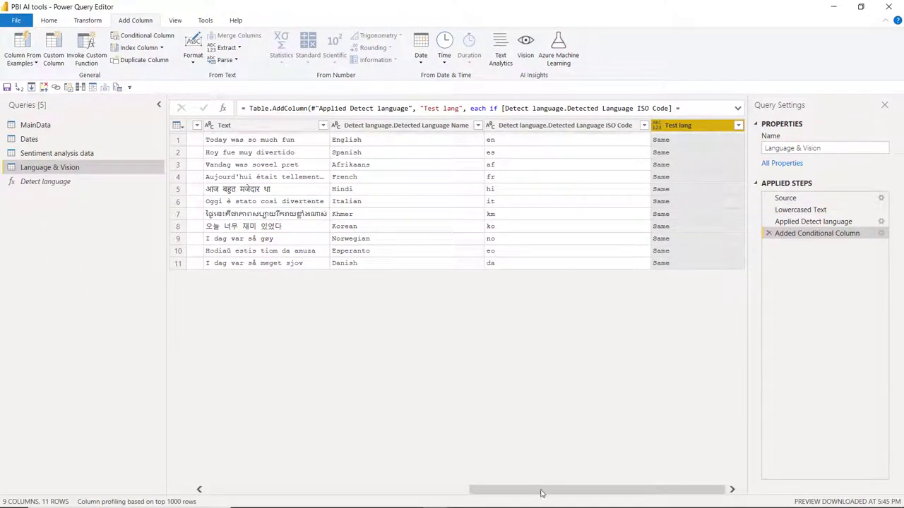
- Apply the Vision Tag images function to the Image link column
drag(539, 490, 276, 490)
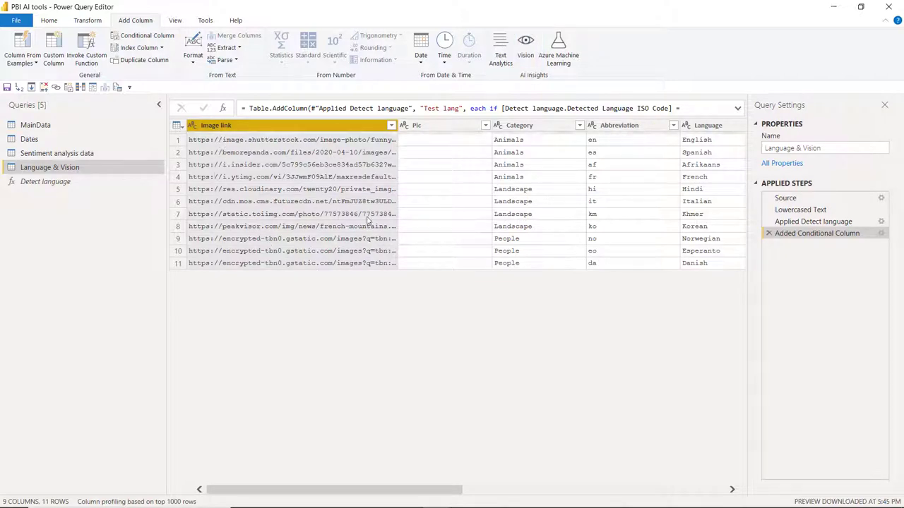
click(525, 44)
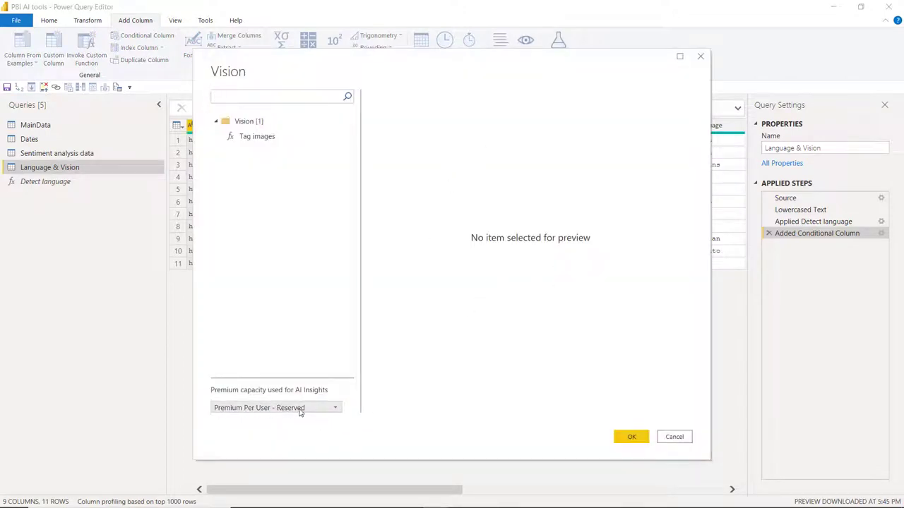
click(273, 138)
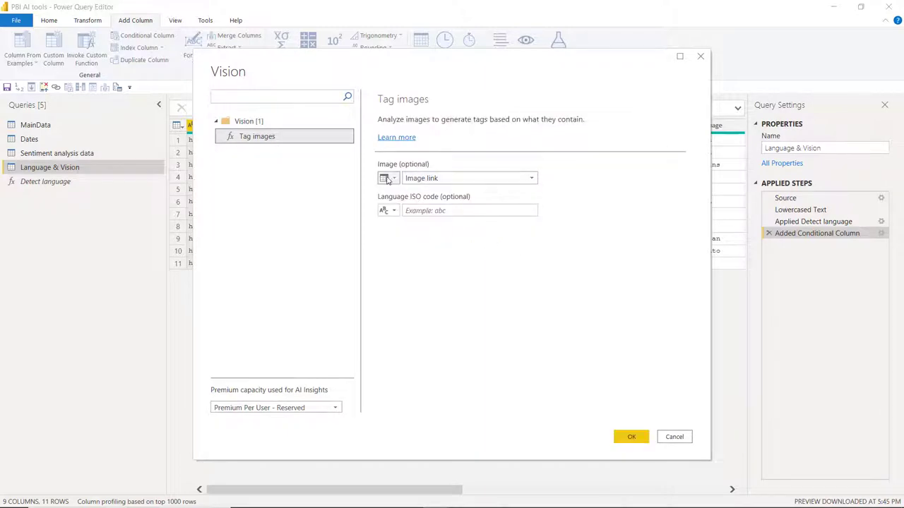
click(386, 179)
click(422, 178)
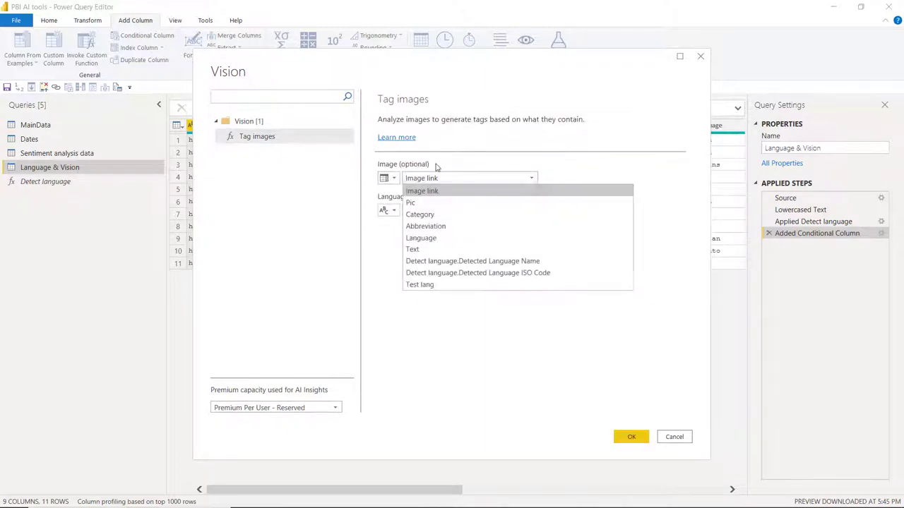
click(438, 178)
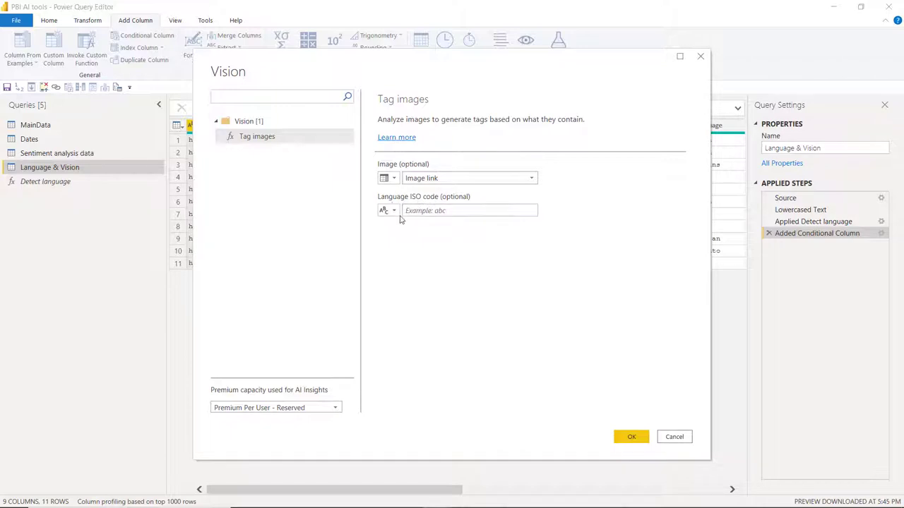
click(440, 211)
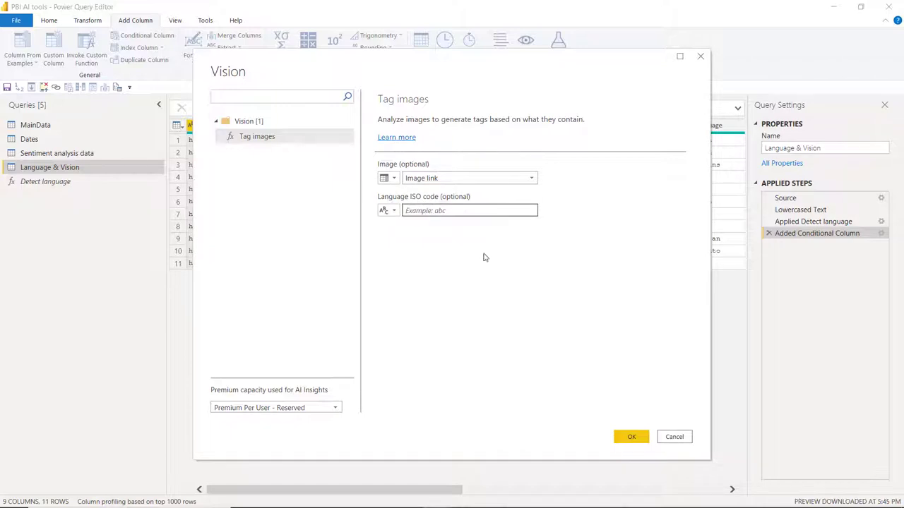
click(632, 438)
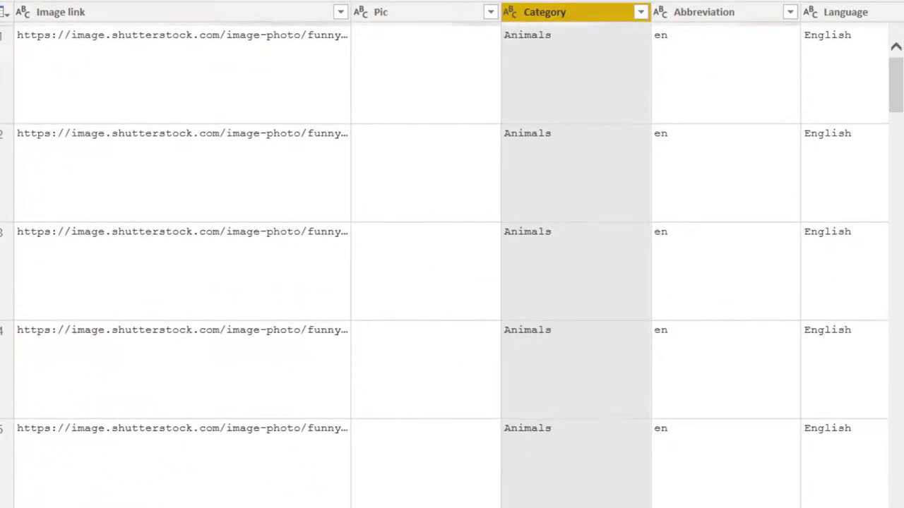
scroll(452, 268, right, 15)
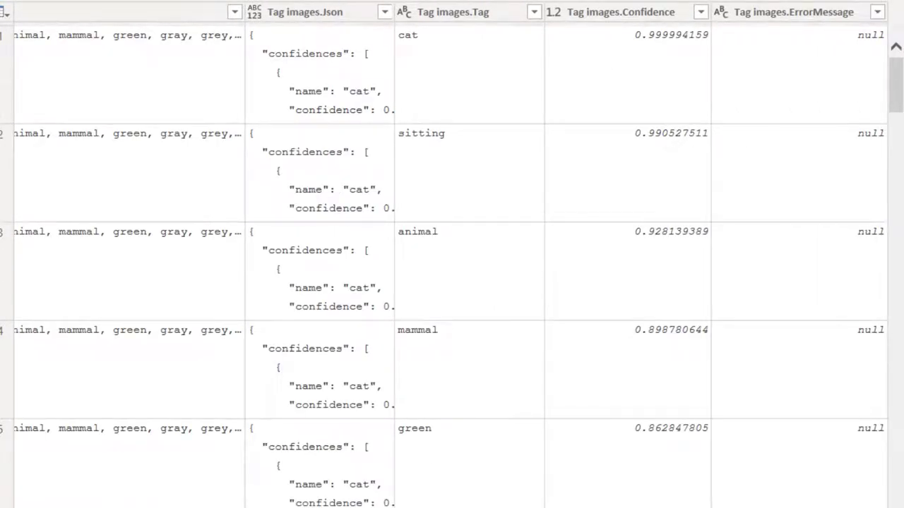
scroll(452, 269, left, 5)
scroll(517, 89, left, 5)
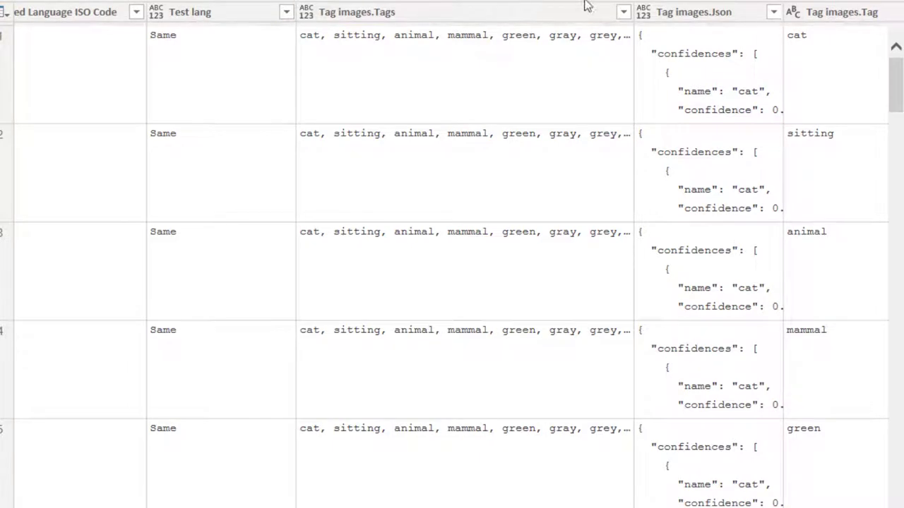
click(703, 20)
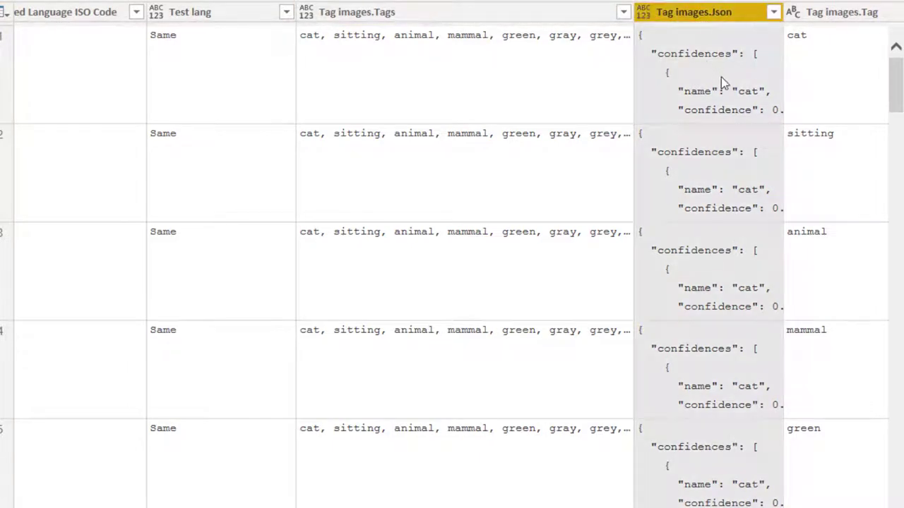
click(721, 82)
click(844, 12)
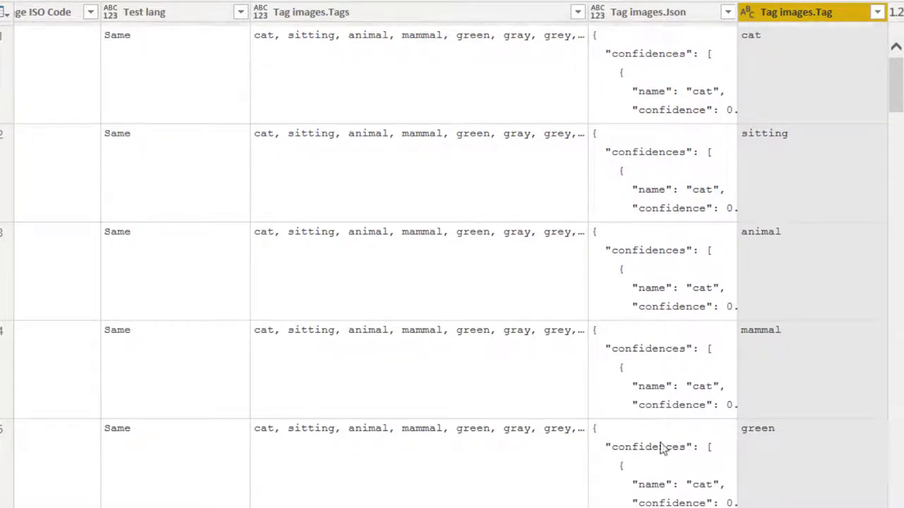
scroll(625, 72, right, 5)
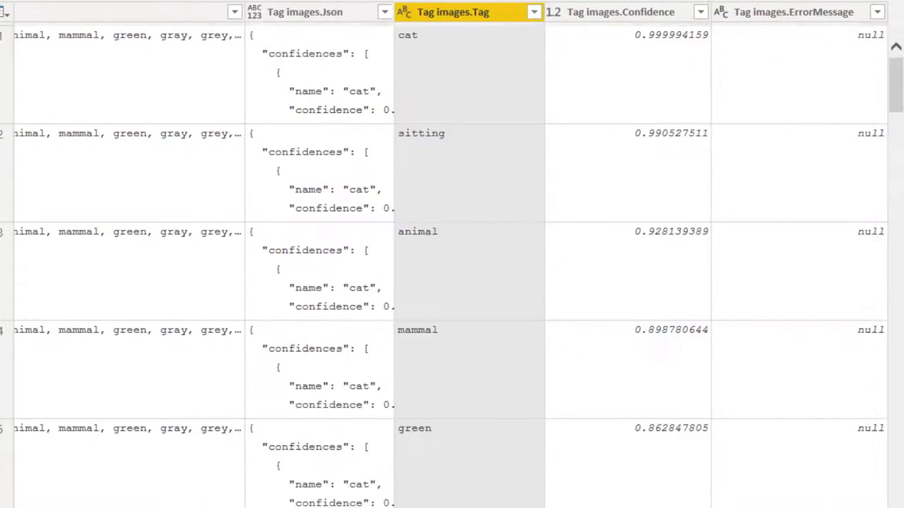
click(648, 12)
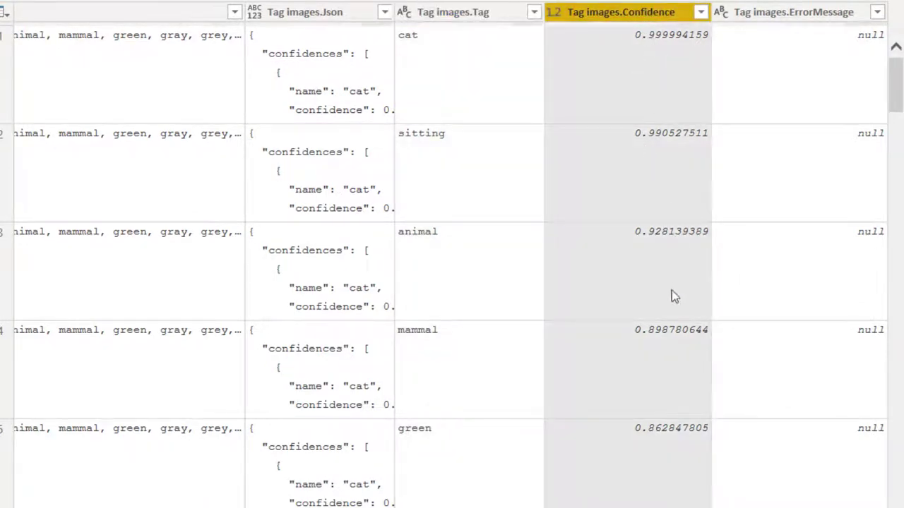
click(878, 14)
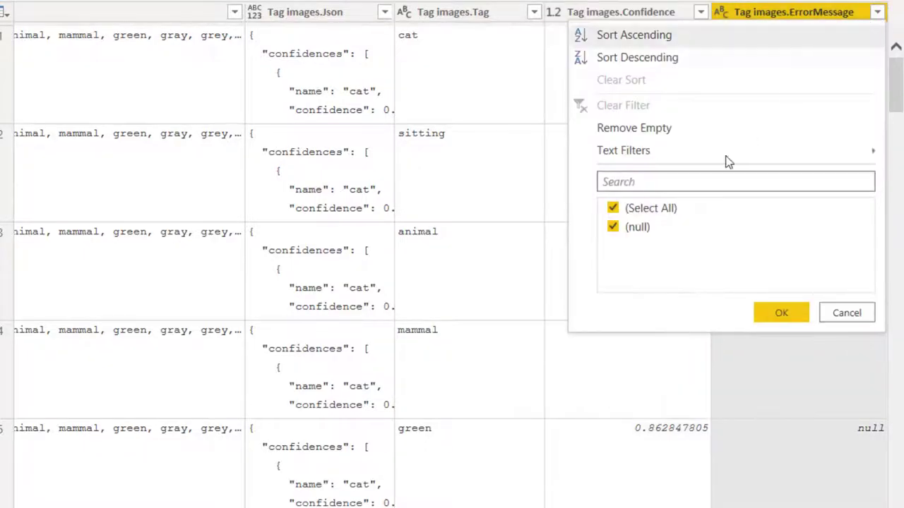
click(852, 293)
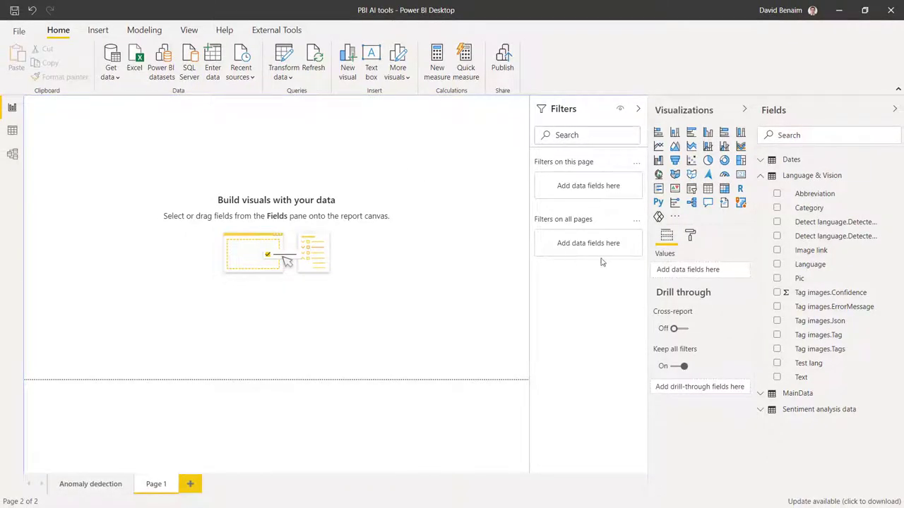
- Show Image link in an enlarged table visual and set its data category to Image URL
click(778, 250)
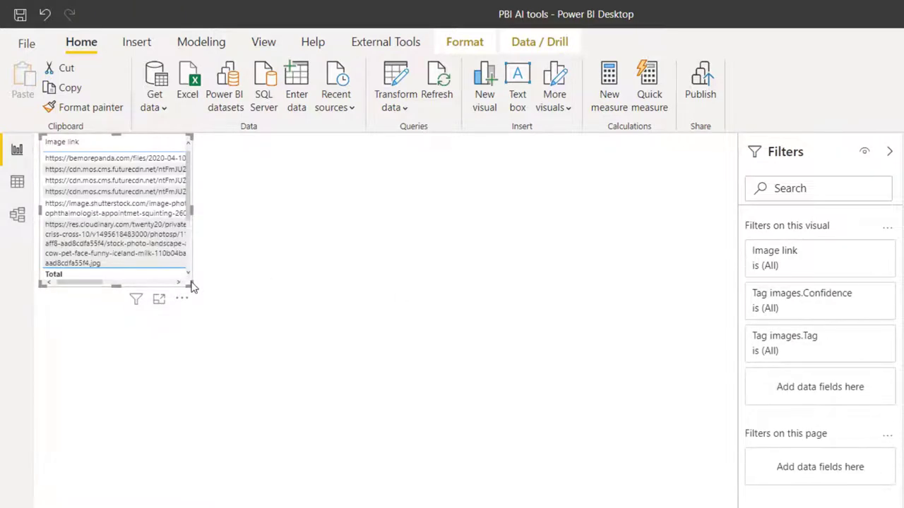
drag(192, 283, 481, 434)
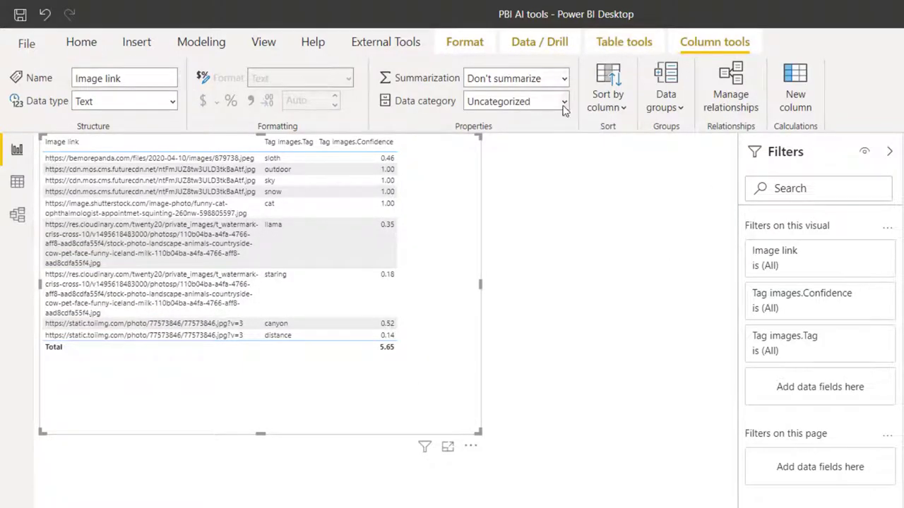
click(565, 104)
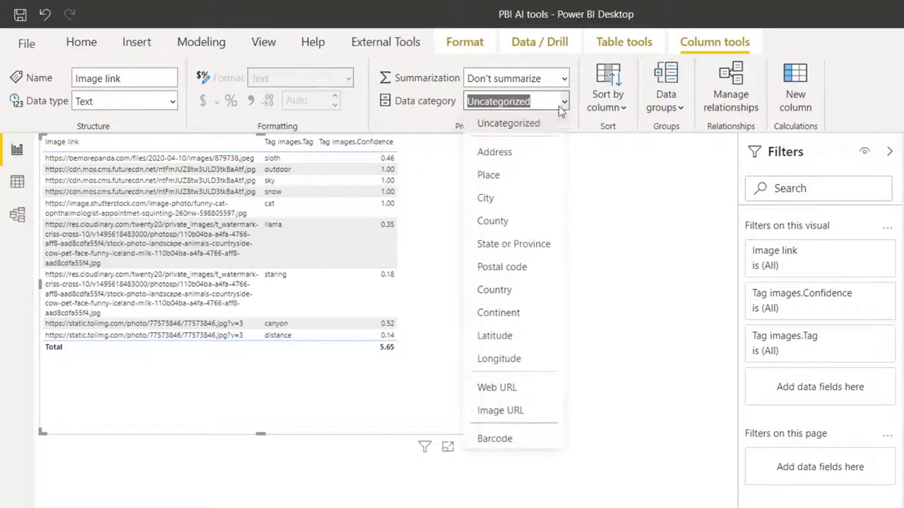
click(514, 409)
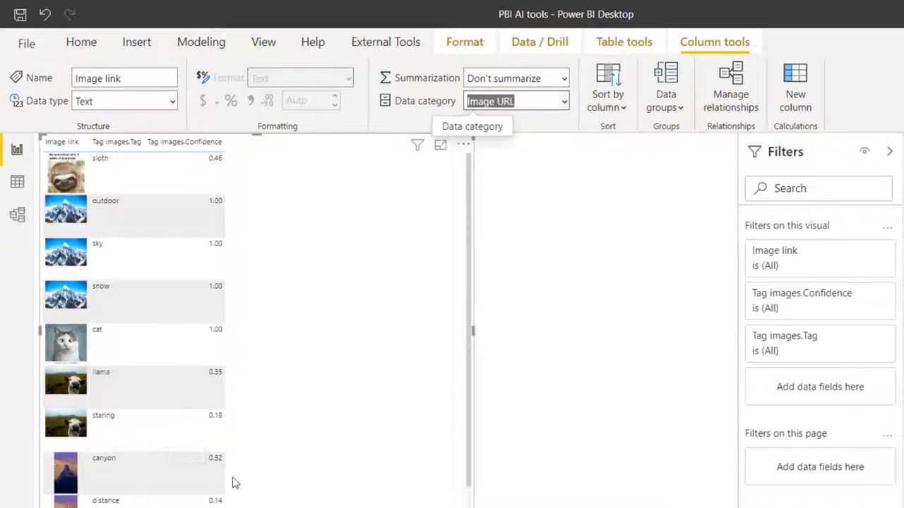
scroll(166, 391, down, 1)
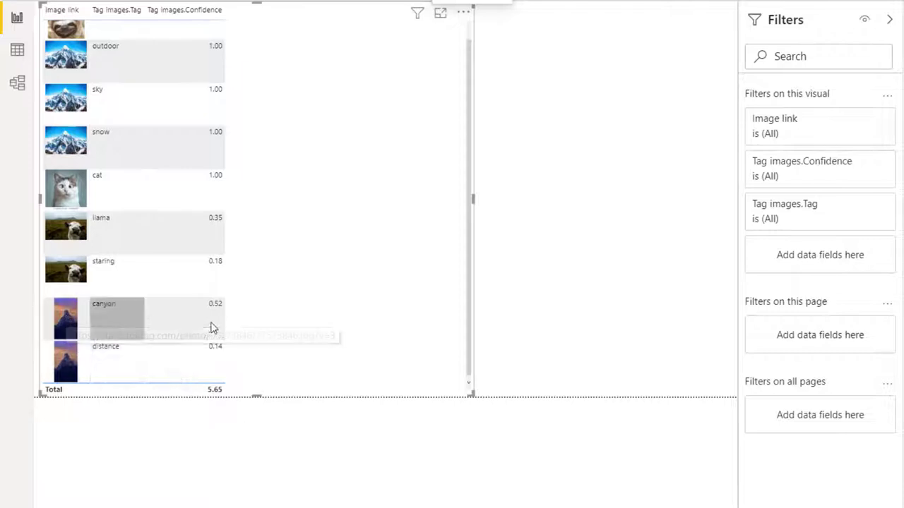
scroll(161, 129, up, 1)
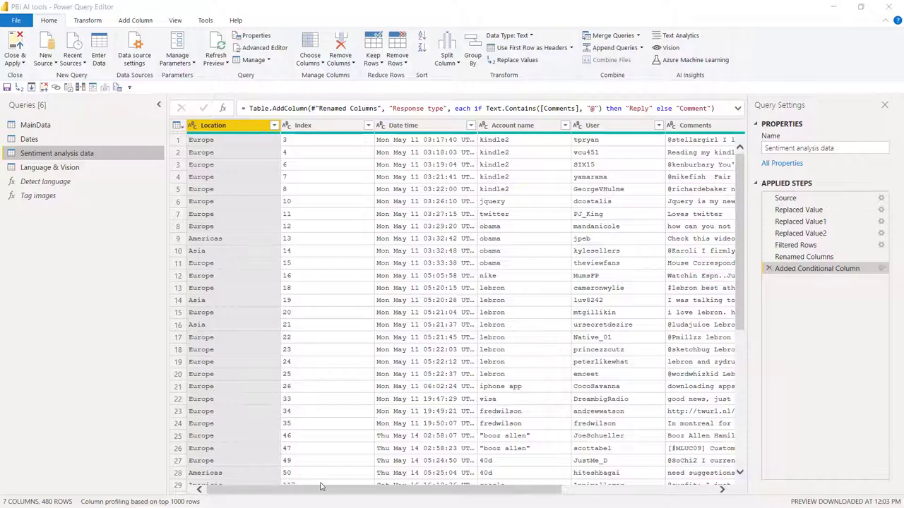
- Add a Score sentiment column computed from the Comments column
drag(321, 489, 476, 490)
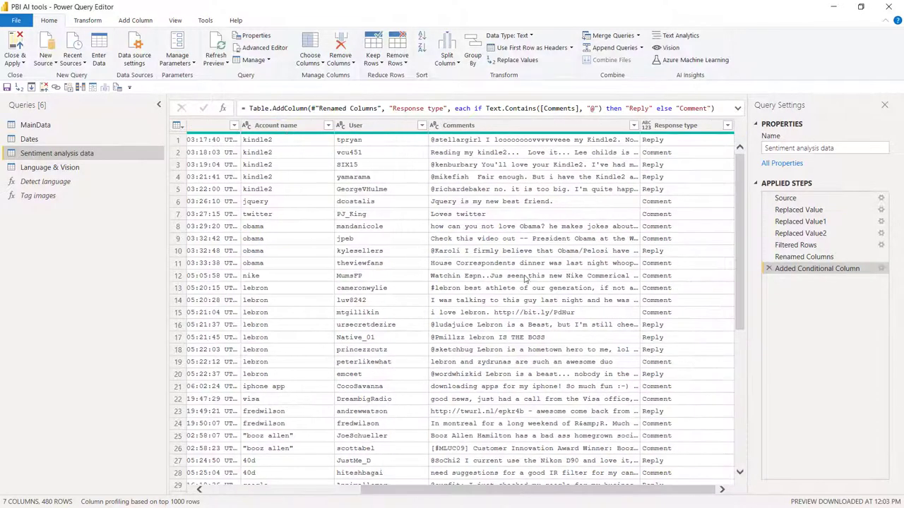
click(524, 126)
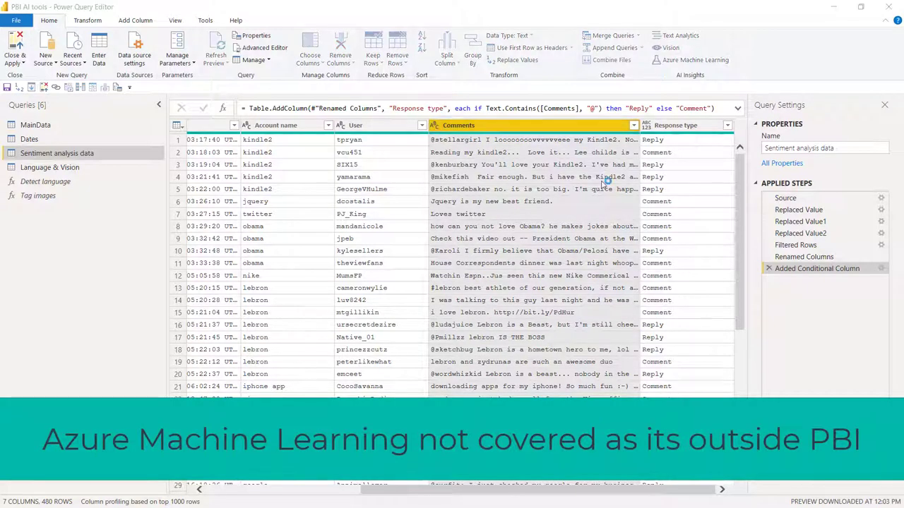
click(282, 167)
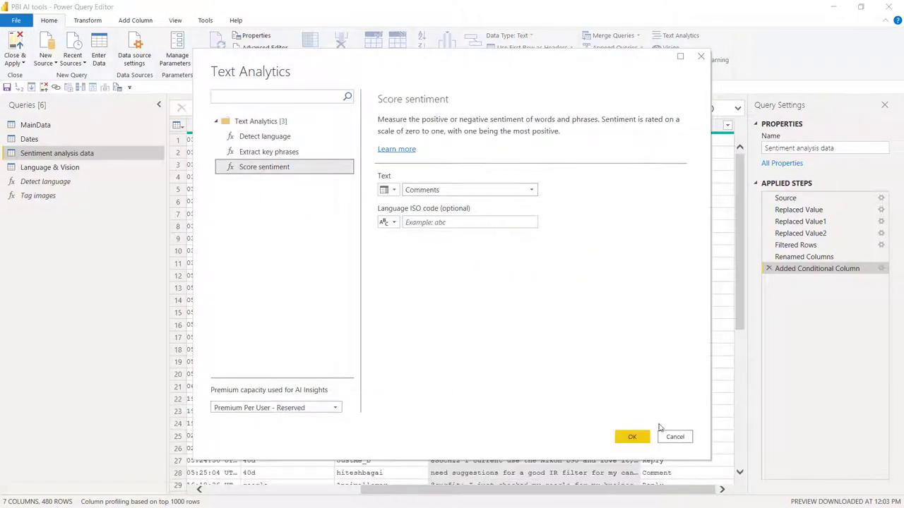
click(639, 440)
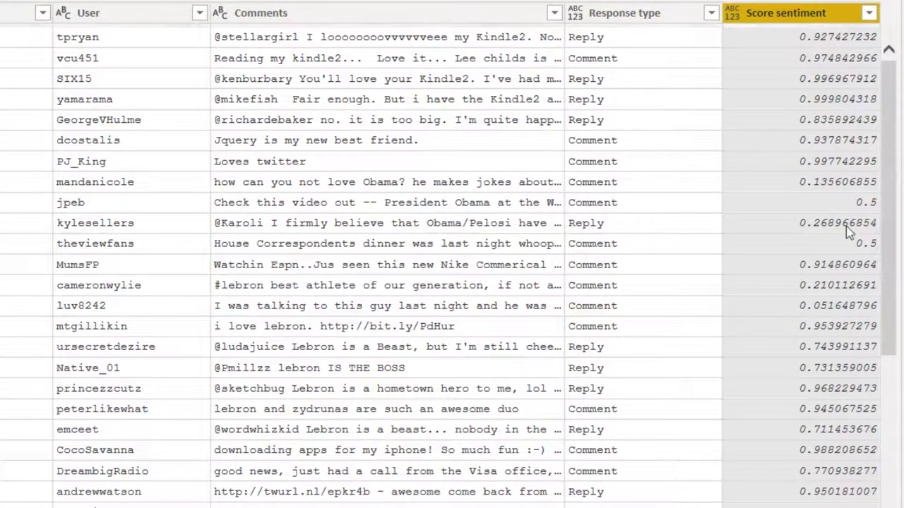
- Browse the Score sentiment value list without applying a filter
click(869, 12)
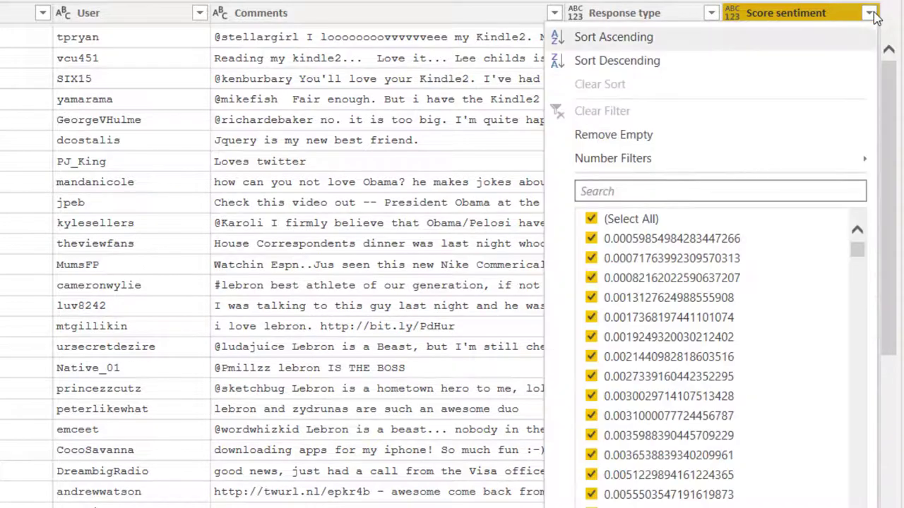
scroll(763, 386, down, 5)
scroll(765, 386, down, 5)
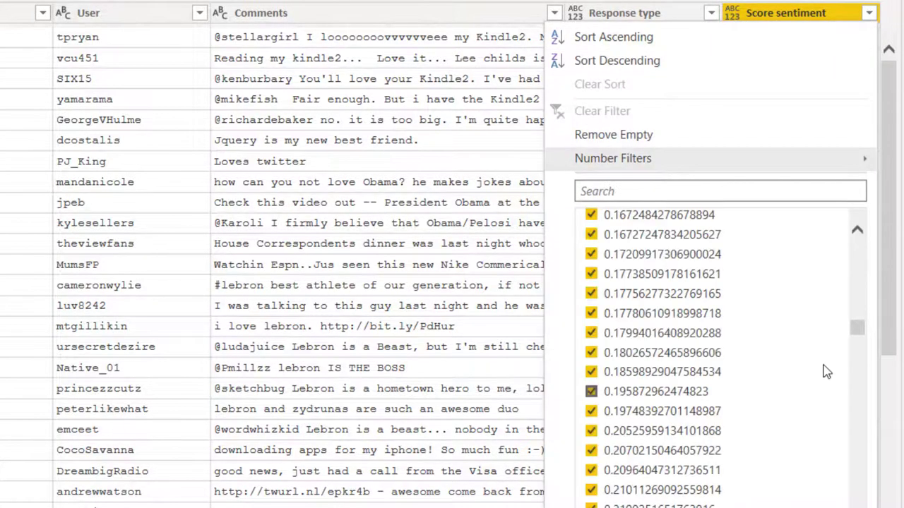
drag(857, 338, 869, 502)
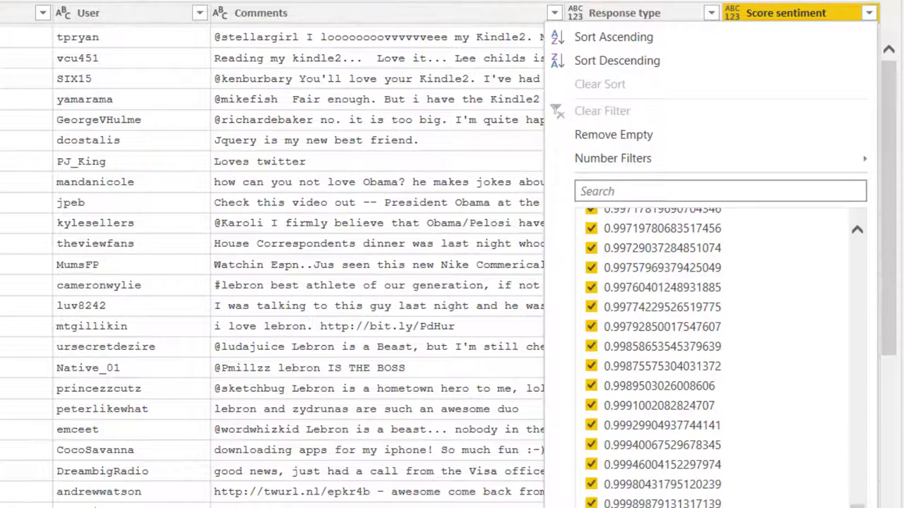
key(Escape)
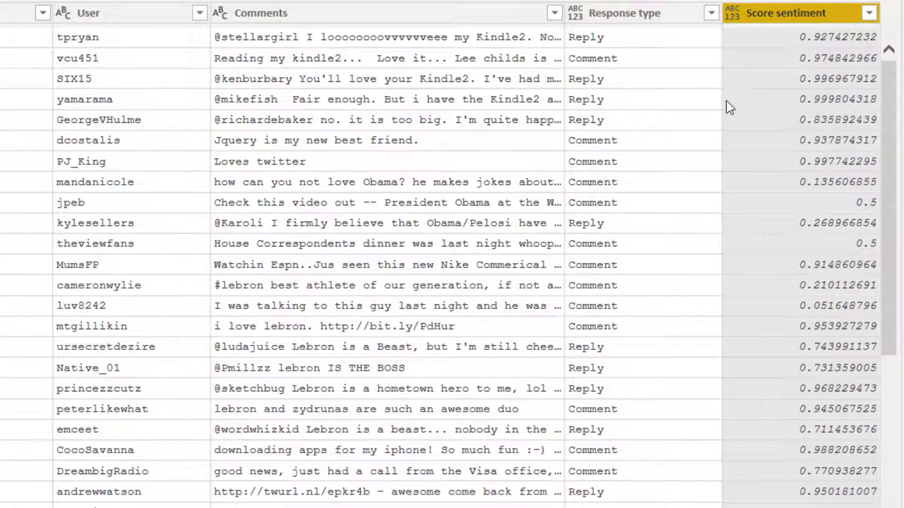
- Compare comments against their scores in rows 5 (0.836), 11 (0.5) and 13 (0.210)
click(795, 121)
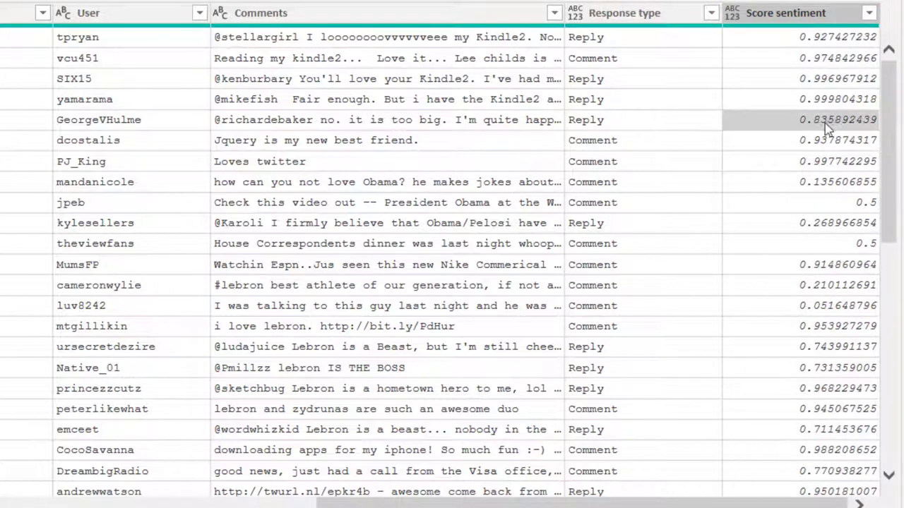
click(405, 125)
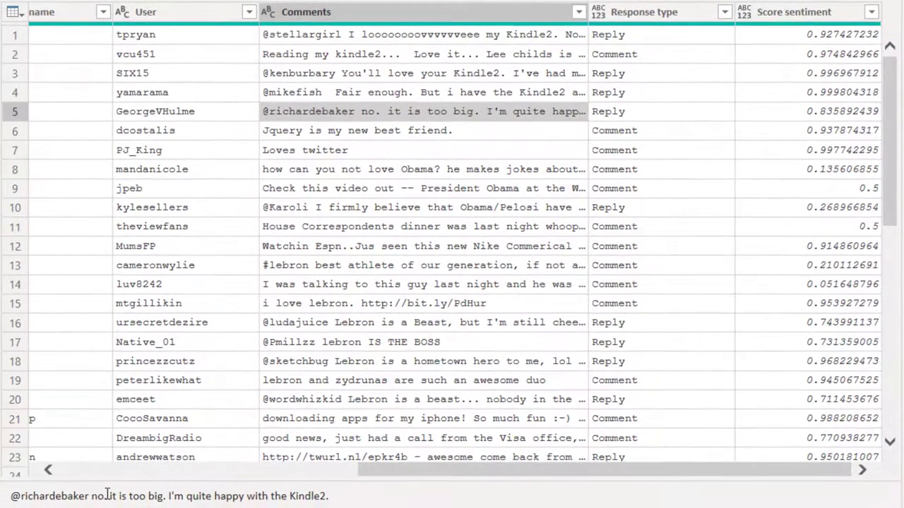
drag(108, 496, 339, 498)
click(833, 229)
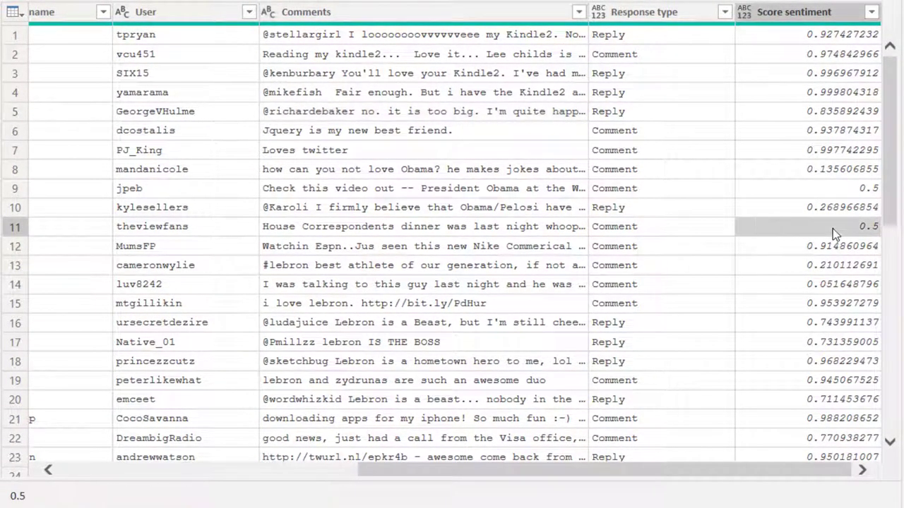
click(430, 229)
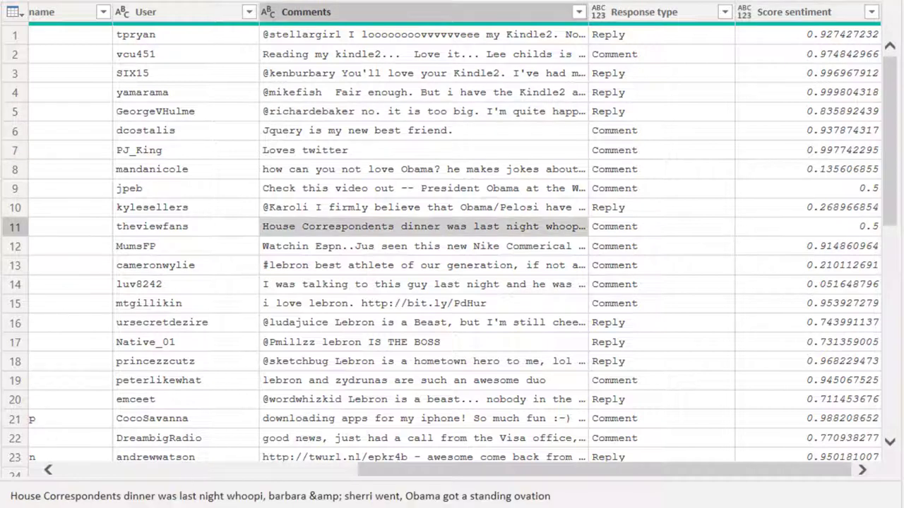
drag(43, 497, 578, 500)
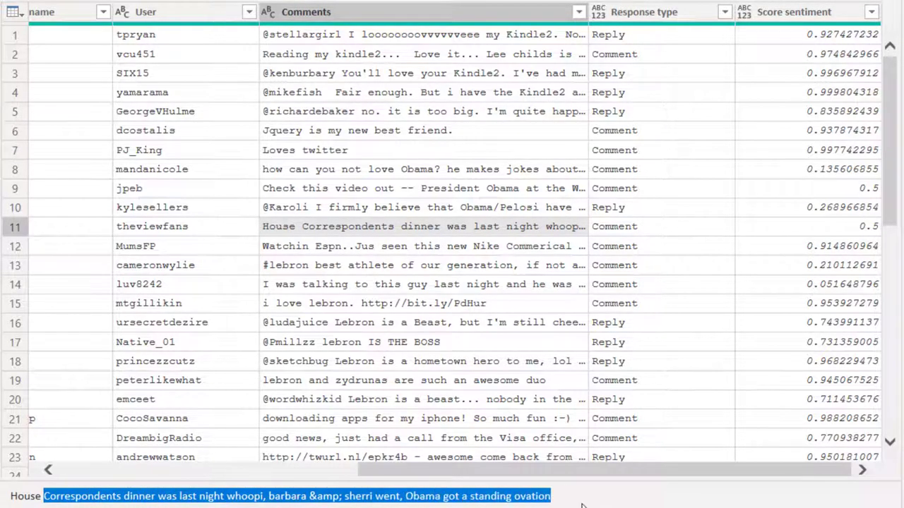
click(583, 505)
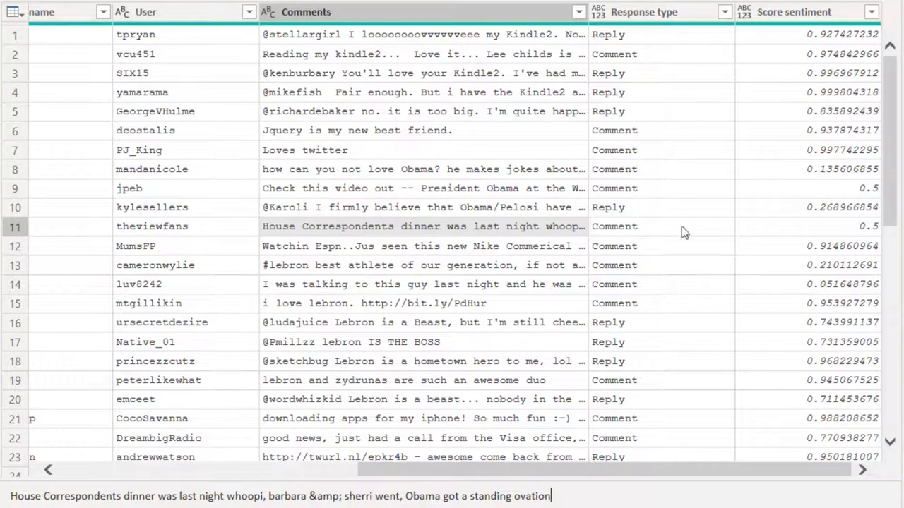
click(835, 271)
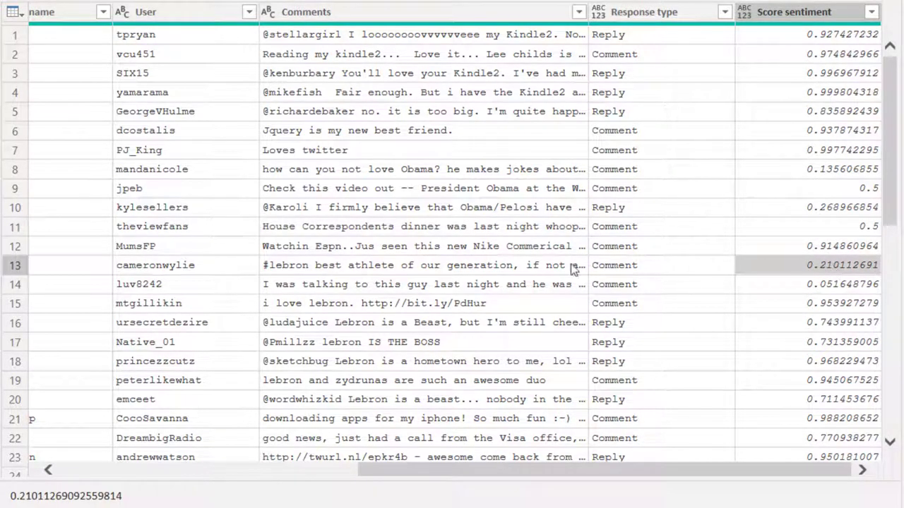
click(445, 267)
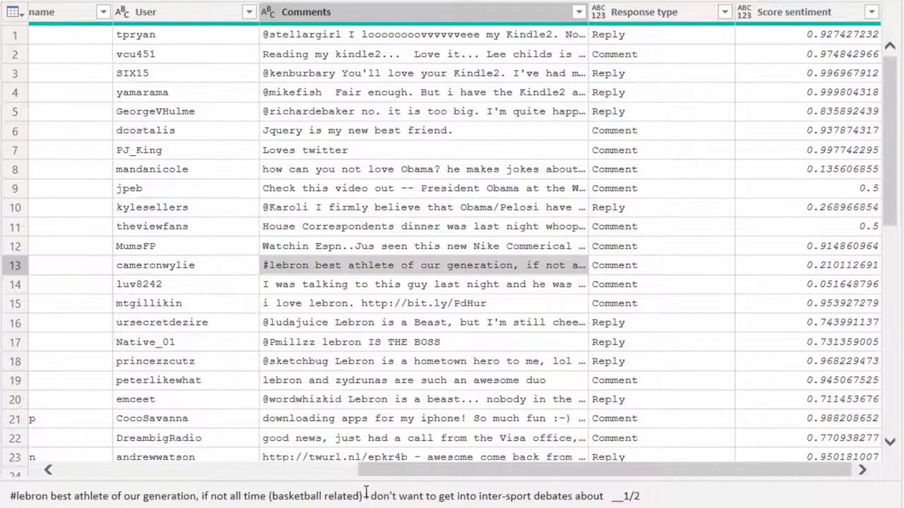
drag(652, 498, 9, 496)
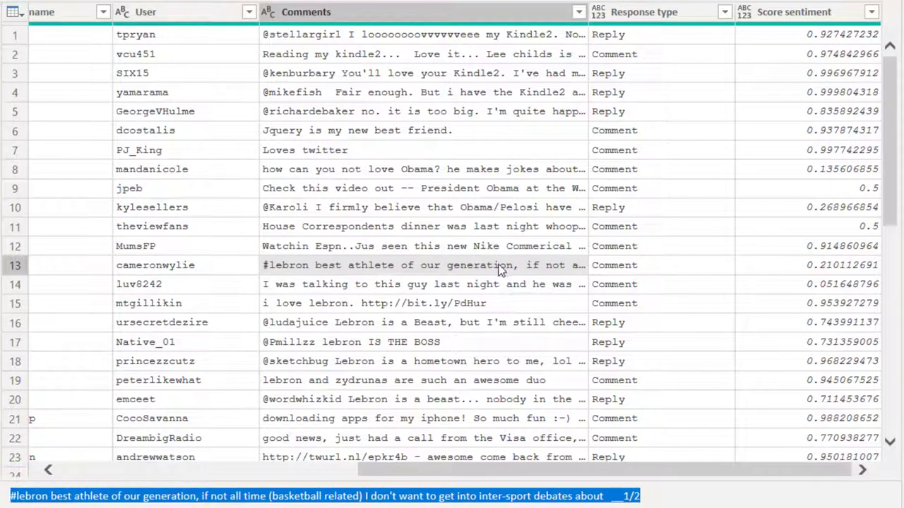
- Check row 15's 'i love lebron' comment and row 39's aching-tooth comment with its very low score
click(48, 470)
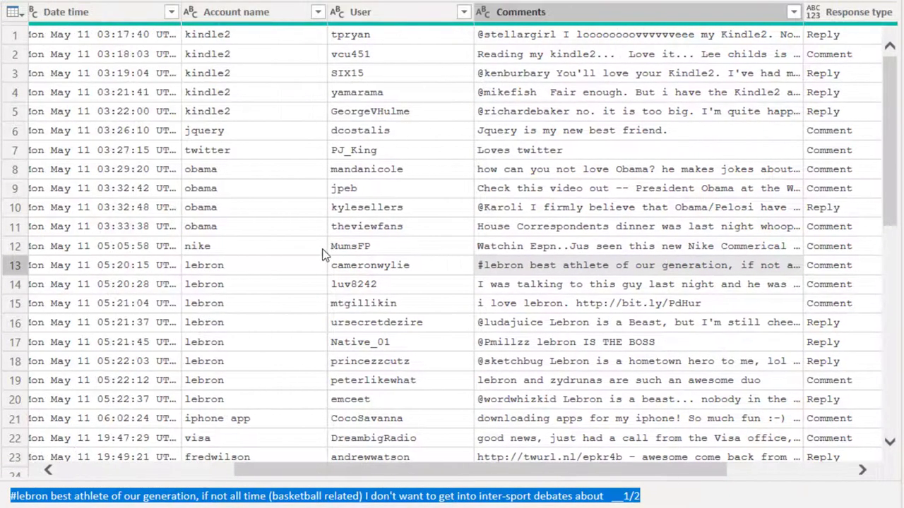
click(582, 303)
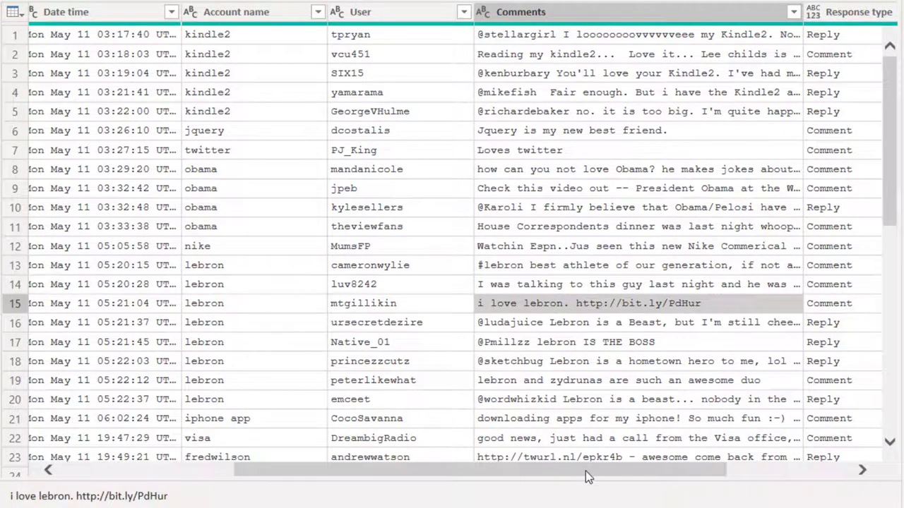
drag(585, 471, 709, 471)
scroll(805, 160, down, 7)
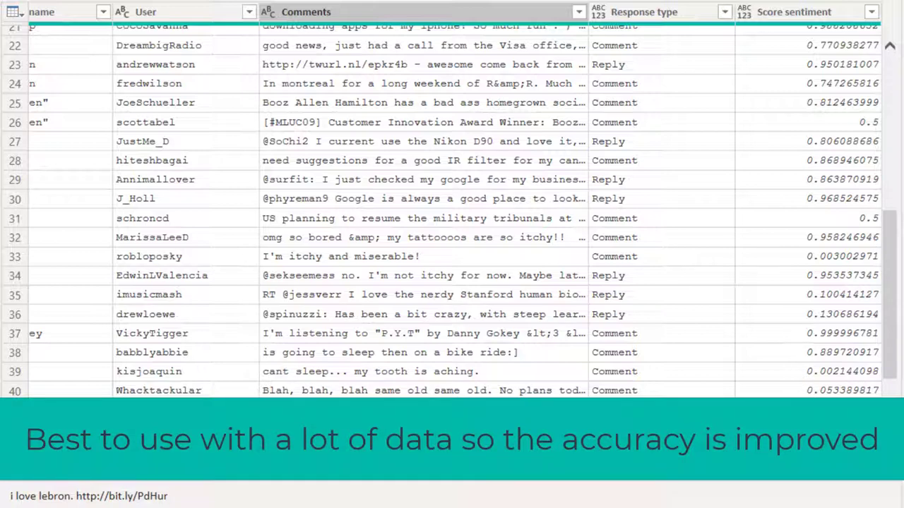
click(472, 374)
click(817, 377)
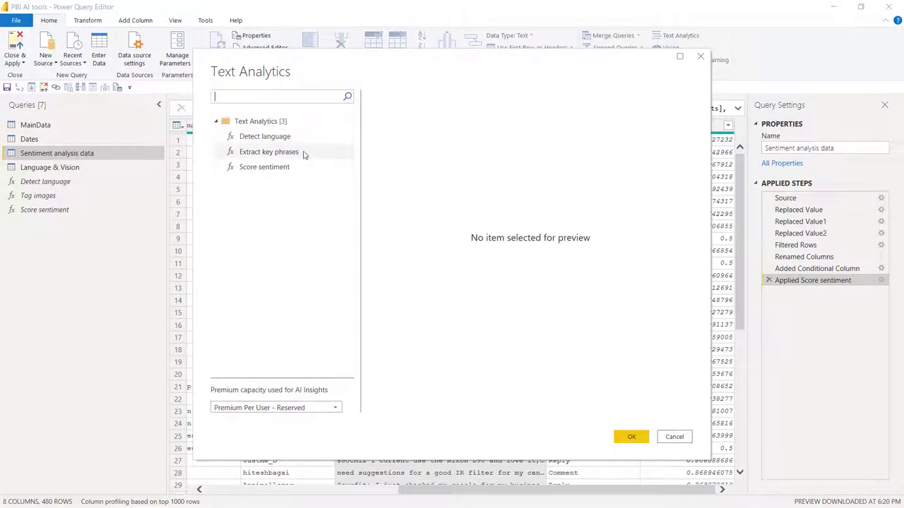
- Extract key phrases from the comments and select the resulting KeyPhrase column
click(304, 153)
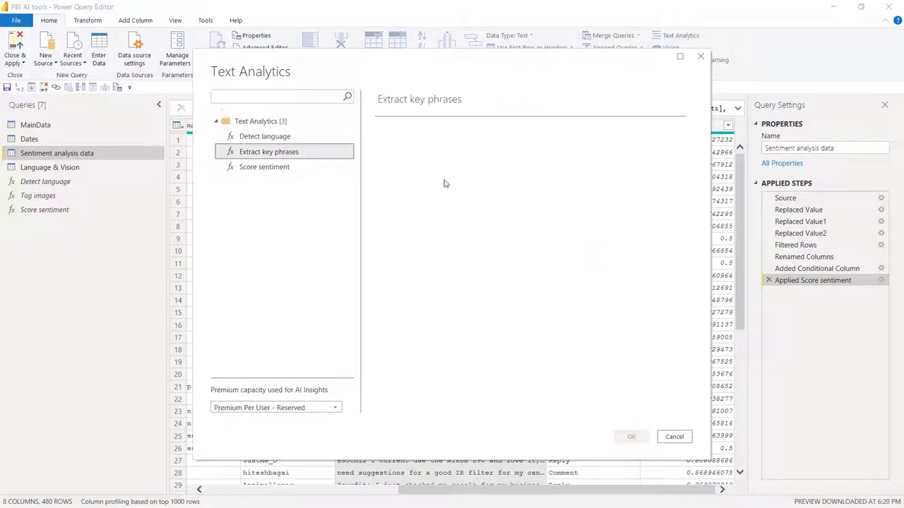
click(631, 436)
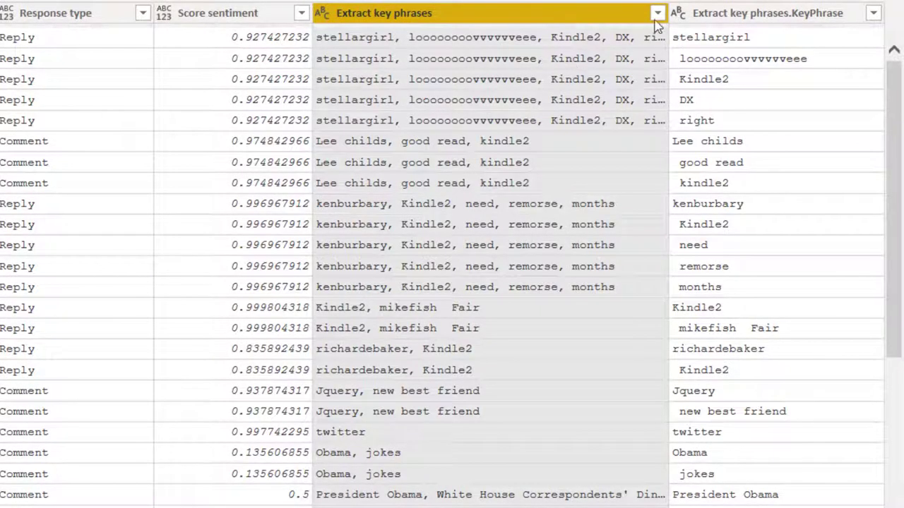
click(743, 14)
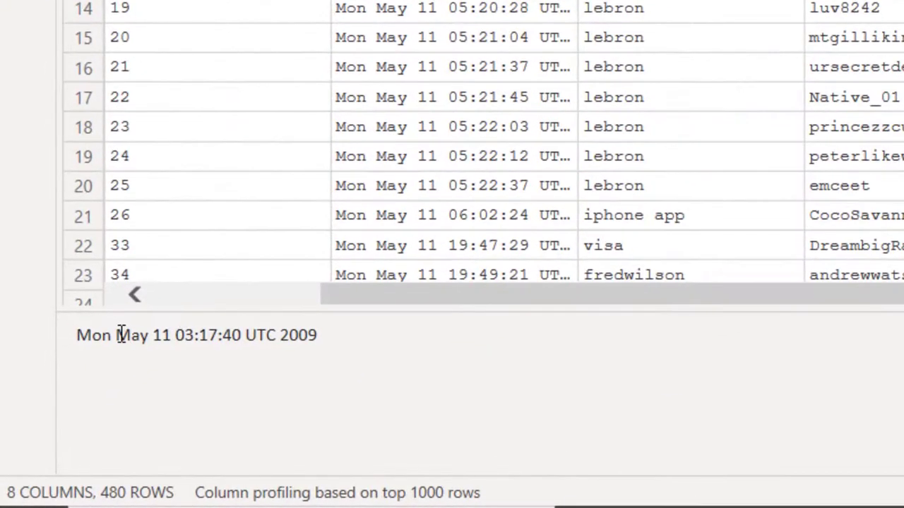
- Examine the month-day, year and time parts of the Date time timestamp
drag(117, 335, 176, 336)
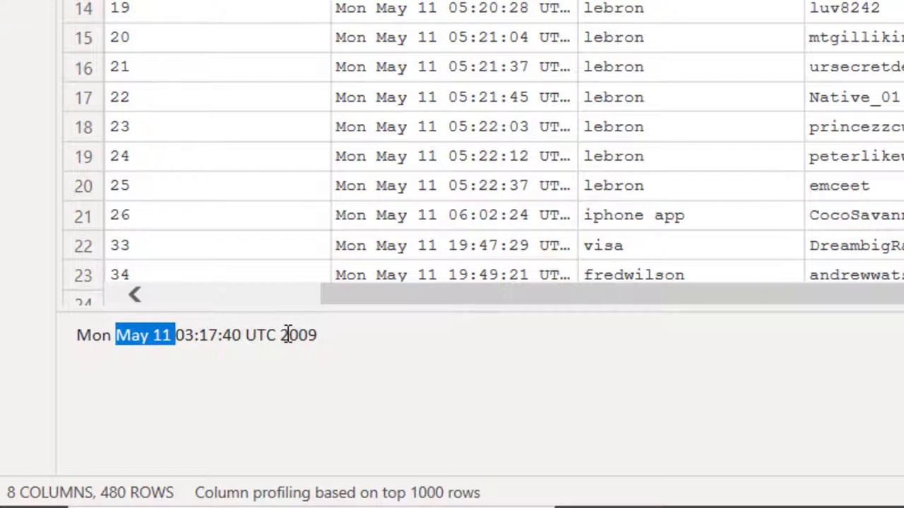
drag(288, 334, 309, 333)
drag(177, 338, 220, 337)
click(299, 363)
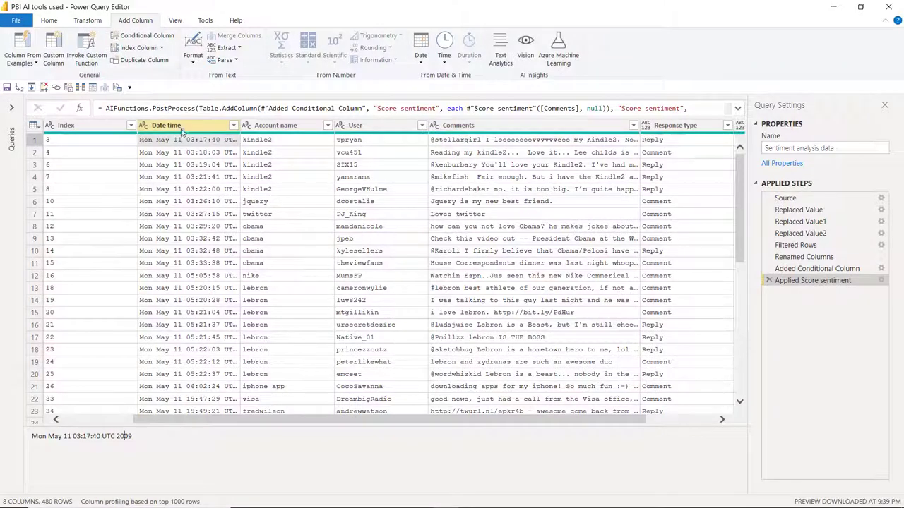
- Build a column from examples across all columns using sample dates '11 may' and '17 may 2009'
click(31, 62)
click(39, 88)
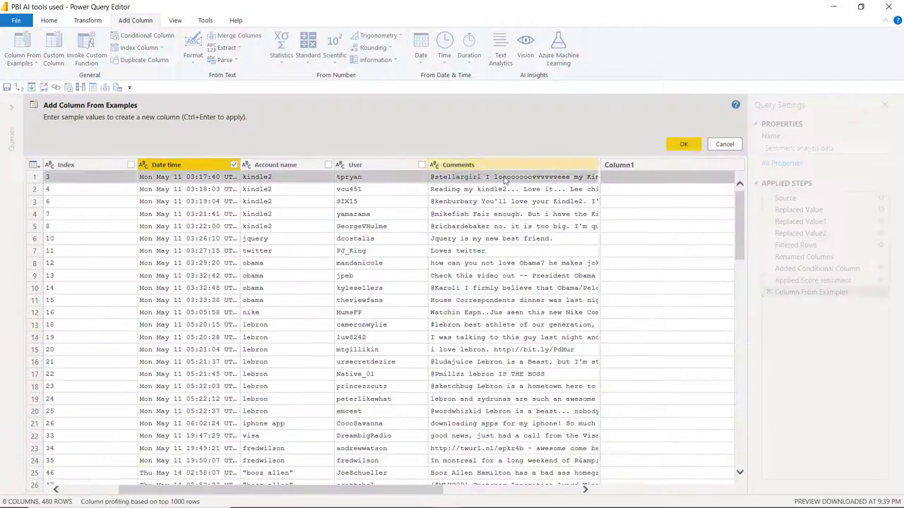
text(11 may 2009)
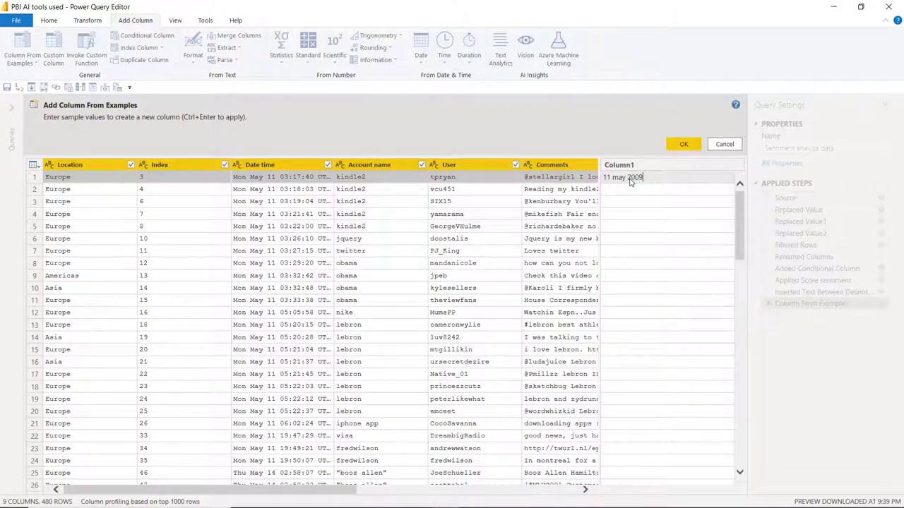
key(Return)
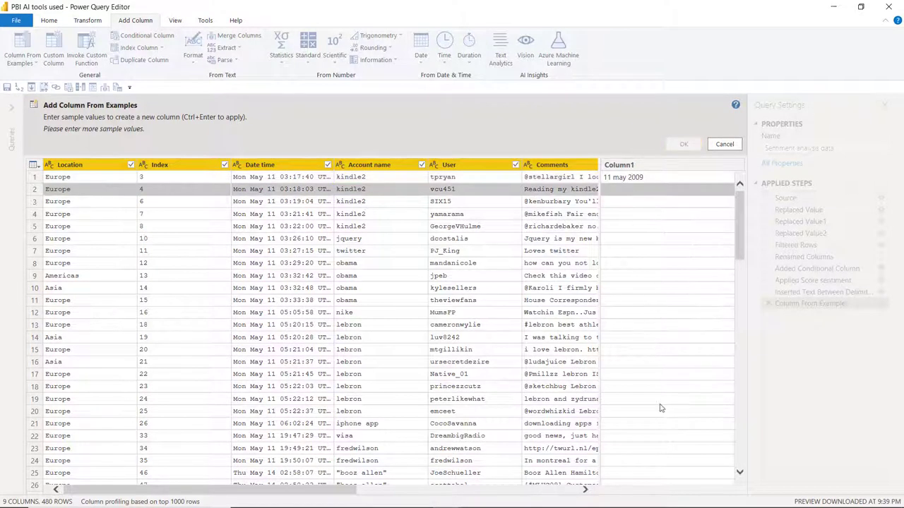
scroll(658, 469, down, 8)
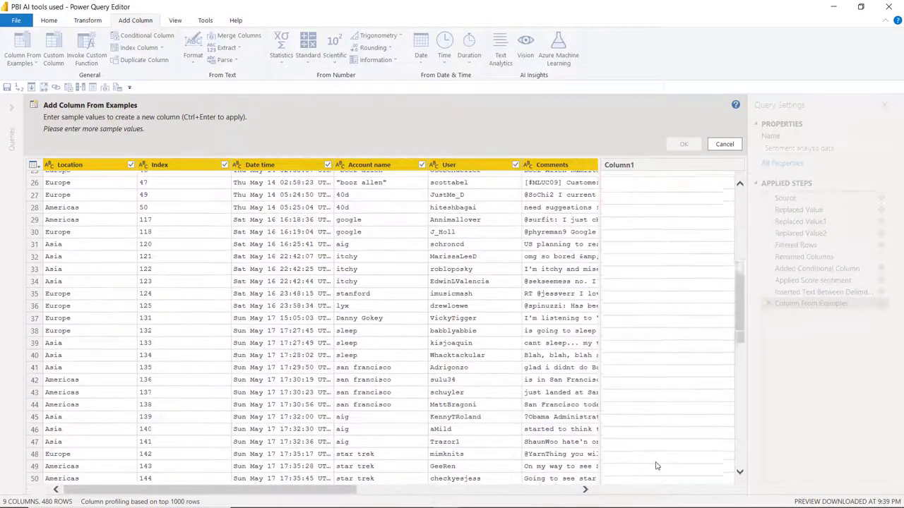
click(646, 409)
text(17)
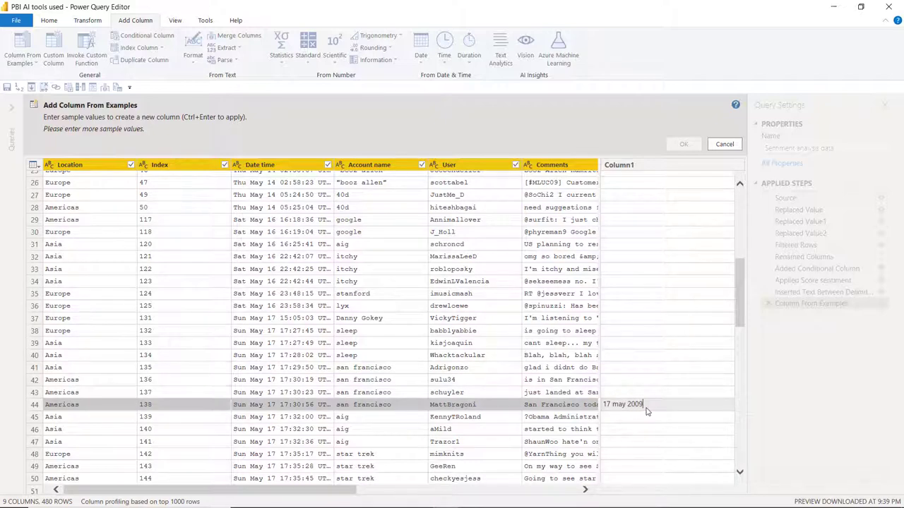
text( may 2009)
key(Return)
scroll(643, 344, down, 16)
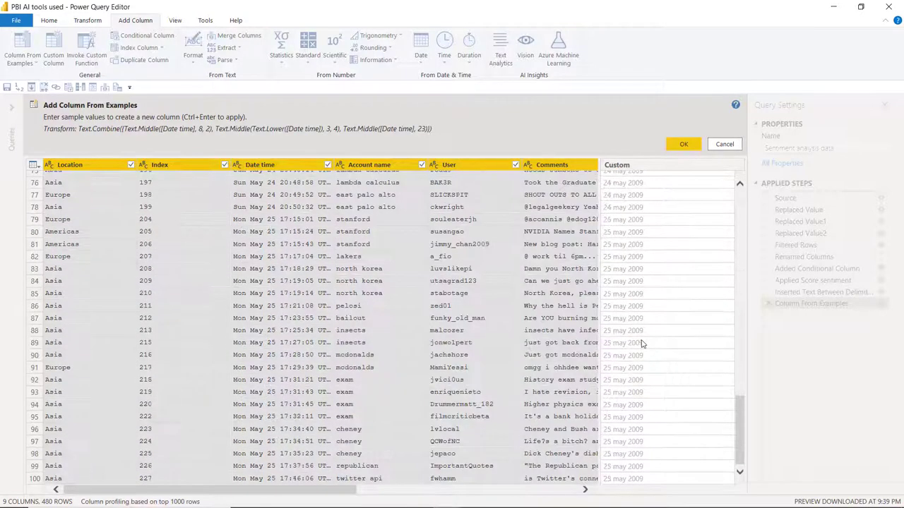
scroll(642, 344, up, 20)
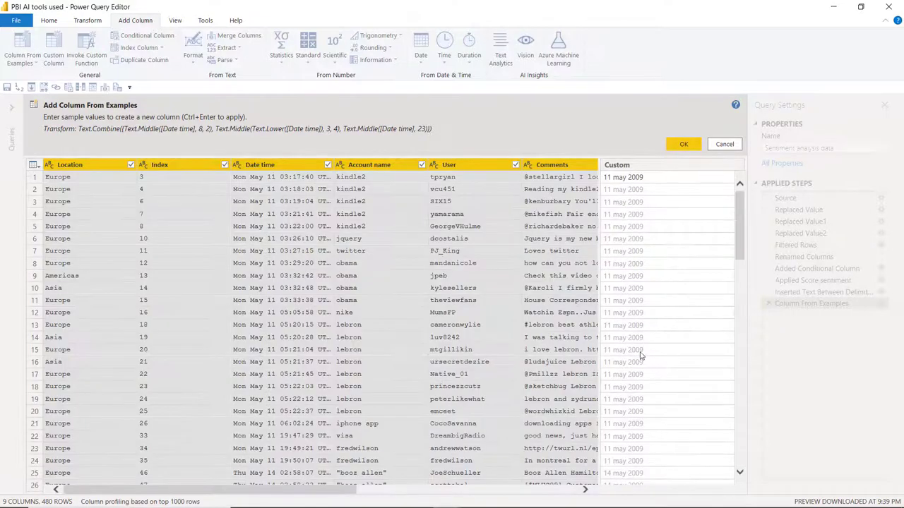
- Name the derived column Date and add it to the query
double_click(654, 165)
text(Dat)
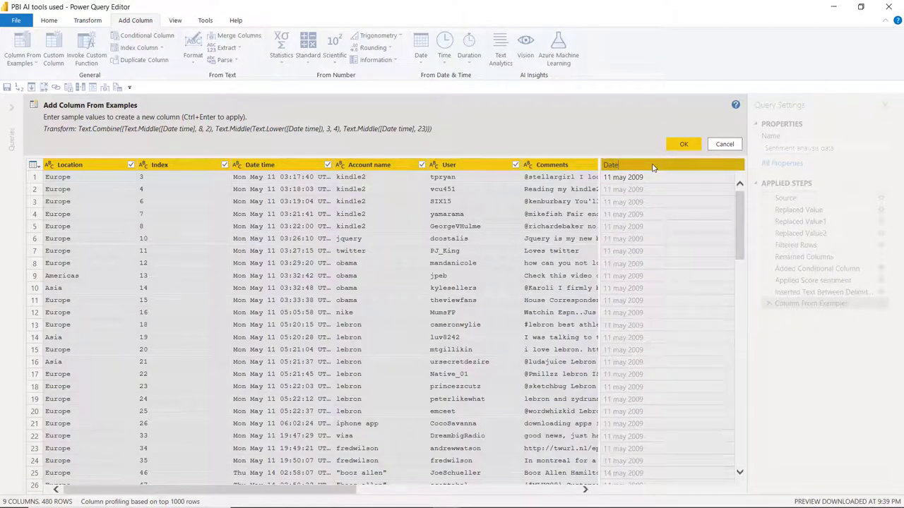
text(e)
key(Return)
click(683, 144)
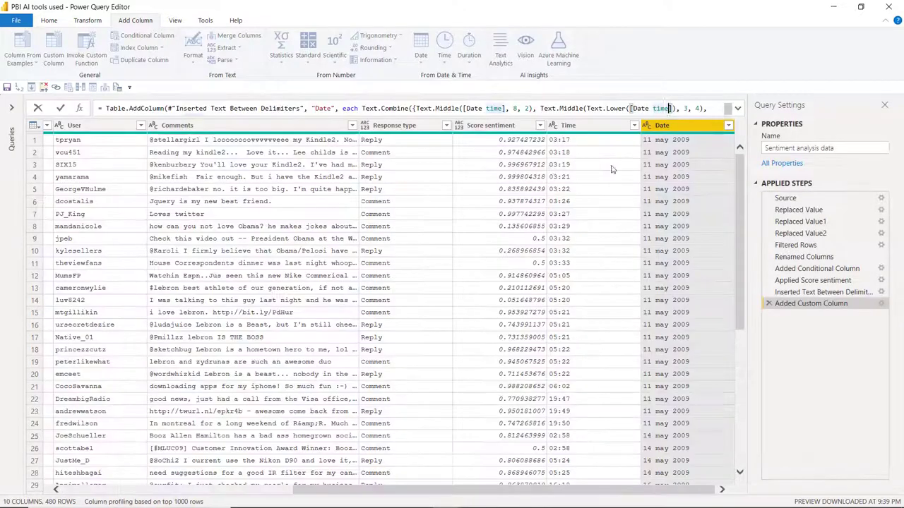
- Multiply every Score sentiment value by 100 with the Standard Multiply transform
click(501, 127)
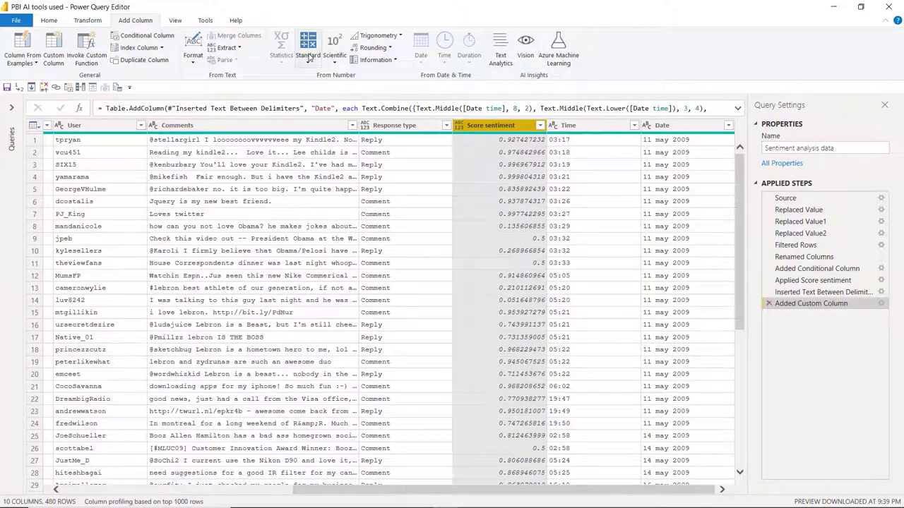
click(101, 22)
click(472, 54)
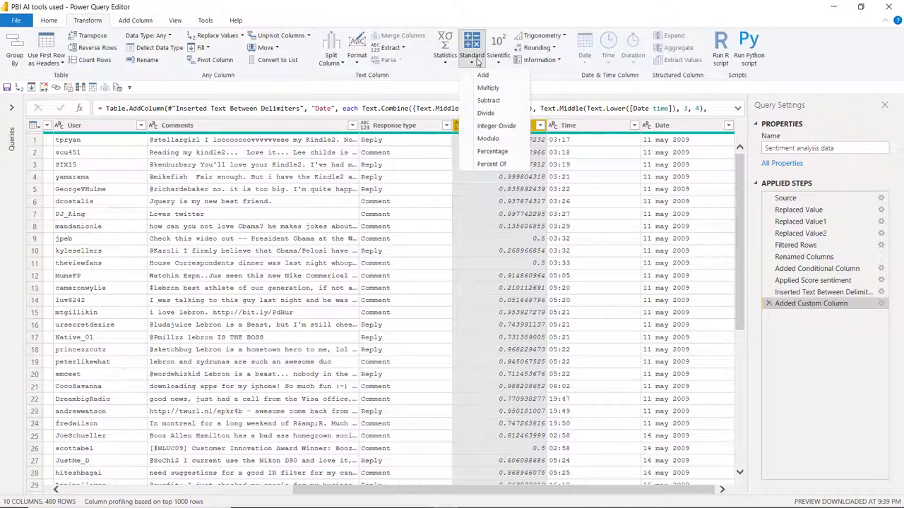
click(508, 126)
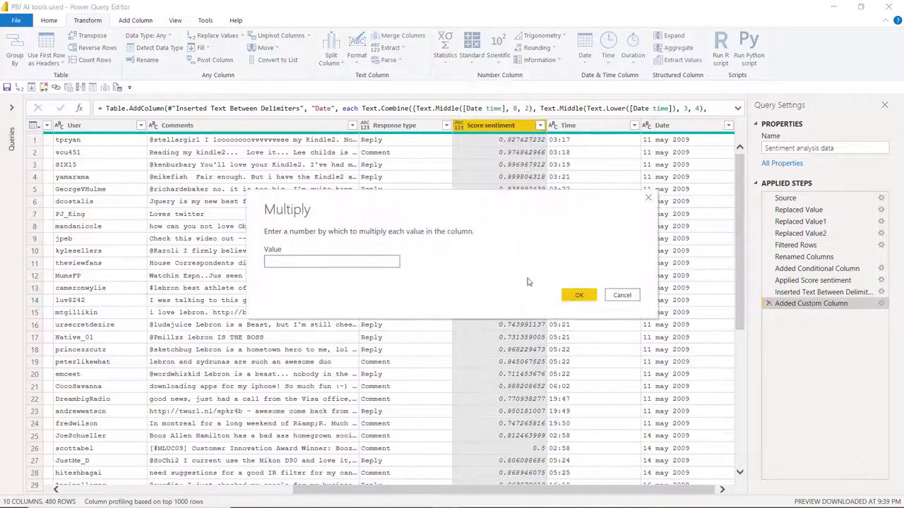
click(577, 294)
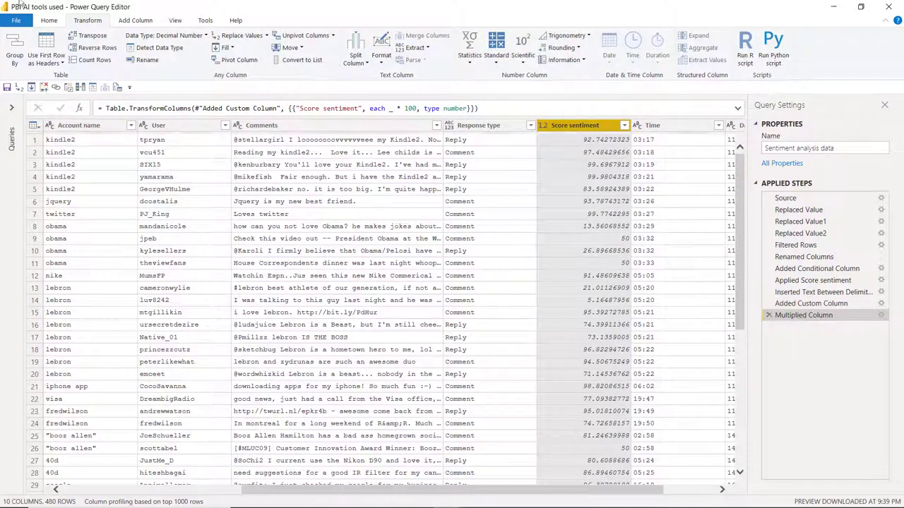
- Create a column from the example 75-100 and name it Sentiment bands
click(149, 21)
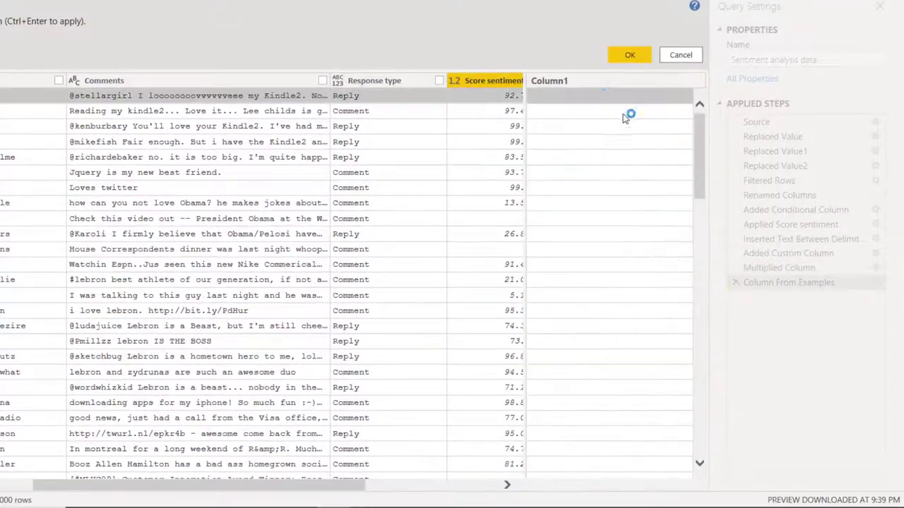
click(574, 99)
text(75-100)
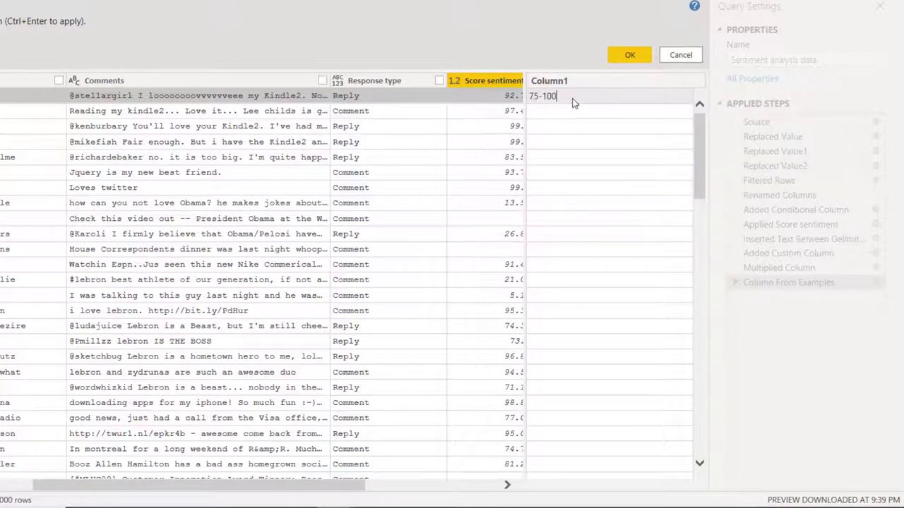
key(Return)
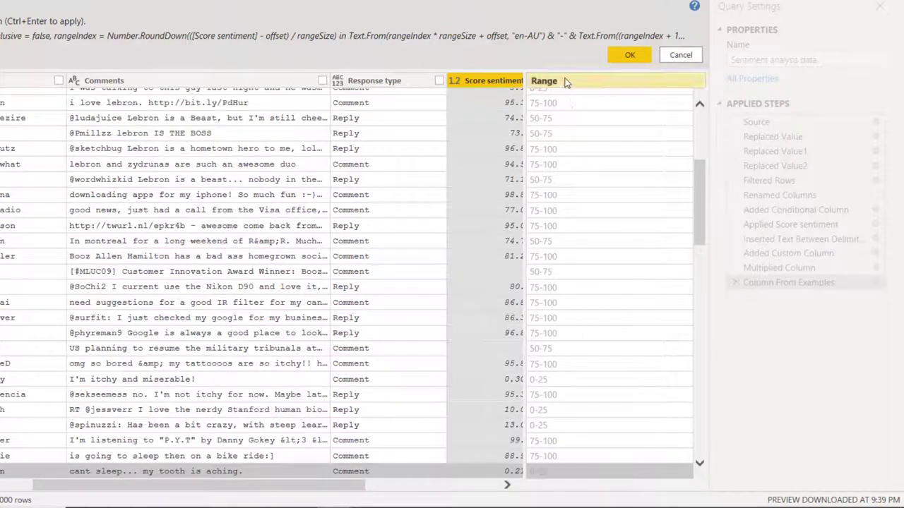
double_click(565, 81)
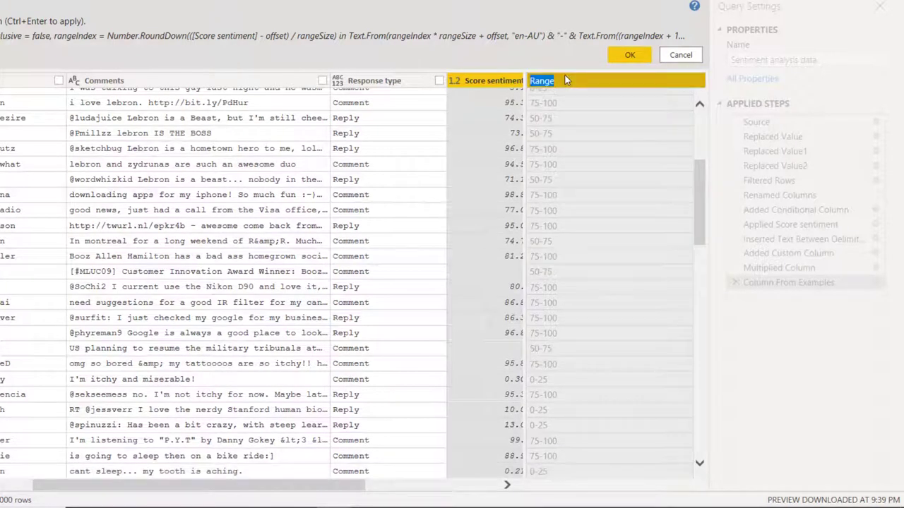
text(Sentiment bands)
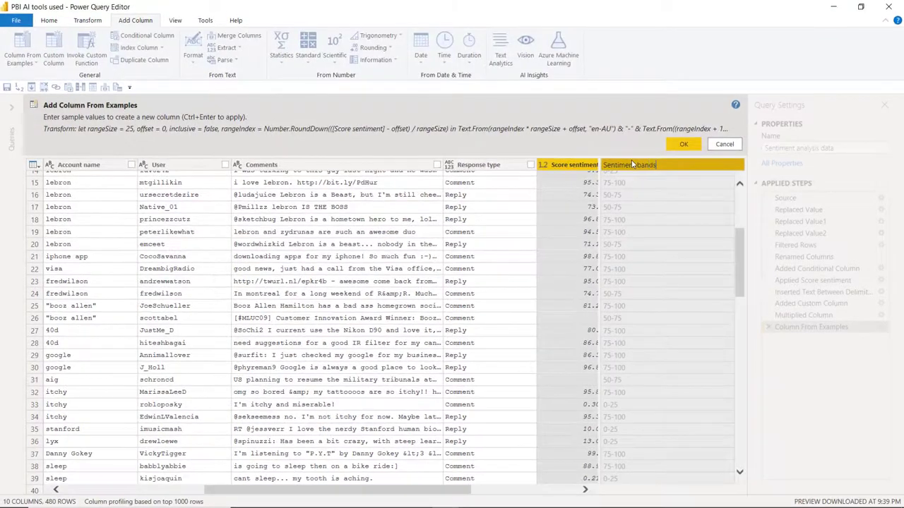
key(Return)
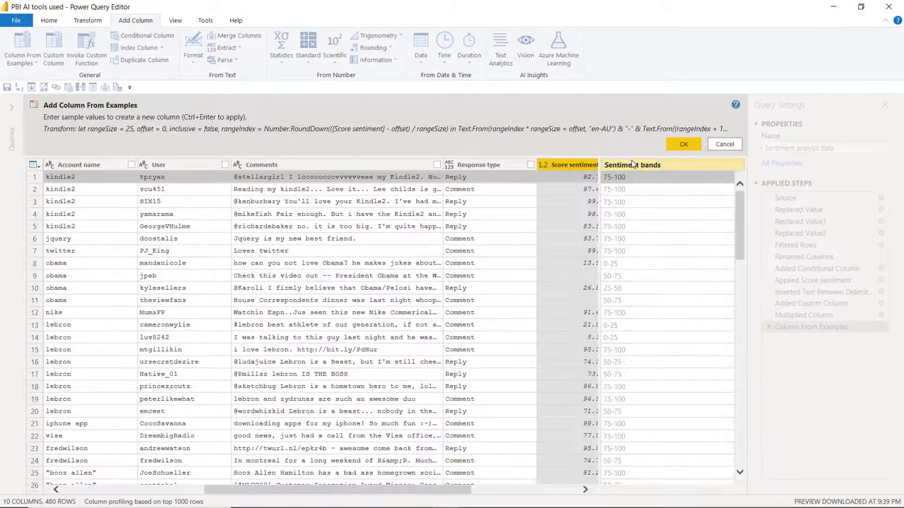
click(677, 144)
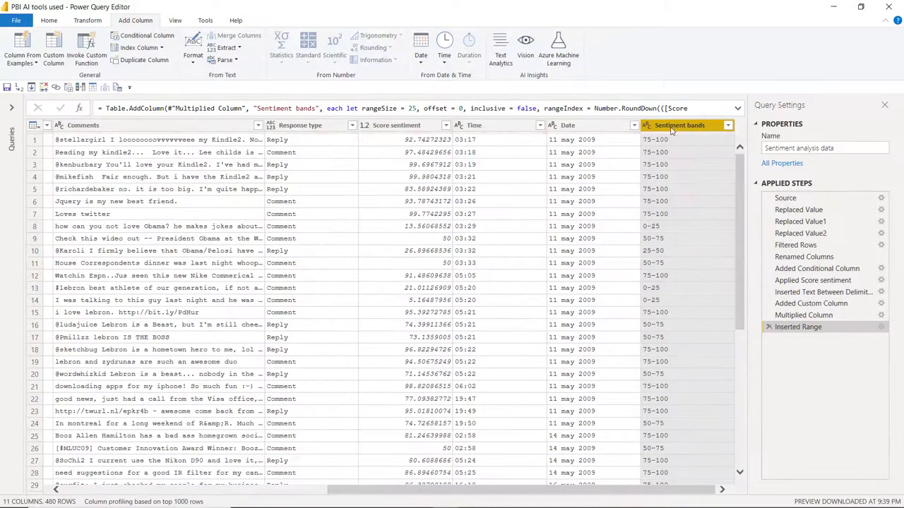
- Apply the query changes and add a Location table showing average Score sentiment
click(49, 20)
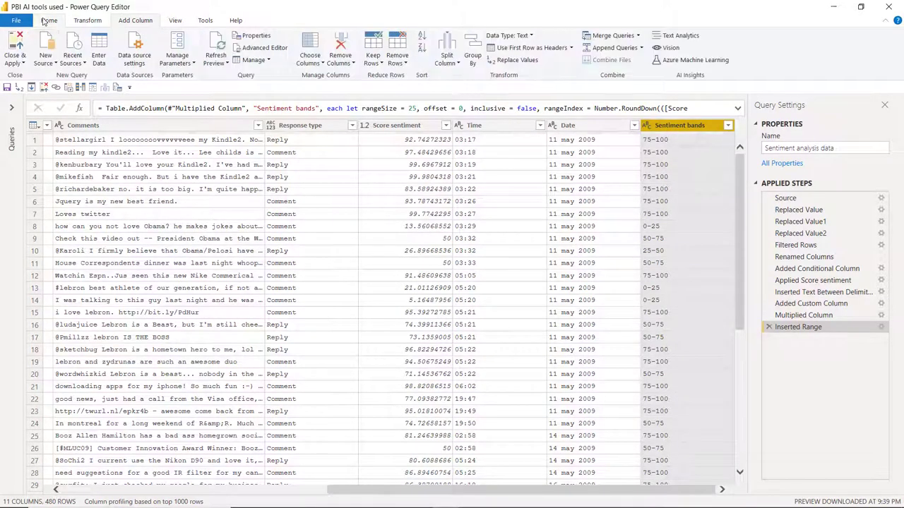
click(15, 43)
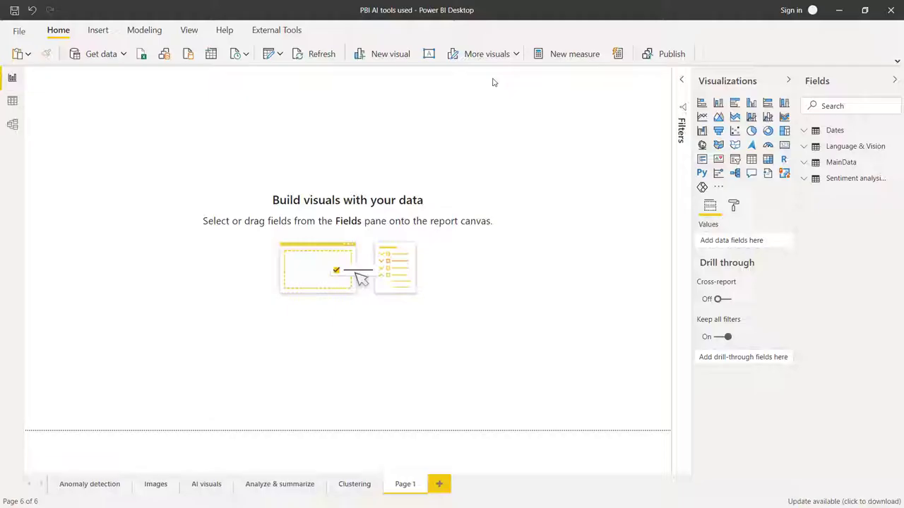
click(804, 182)
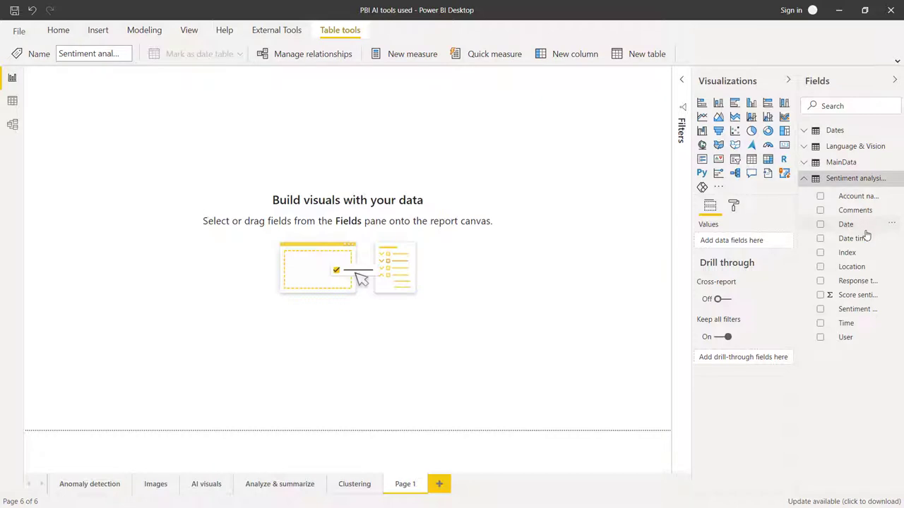
drag(858, 270, 200, 196)
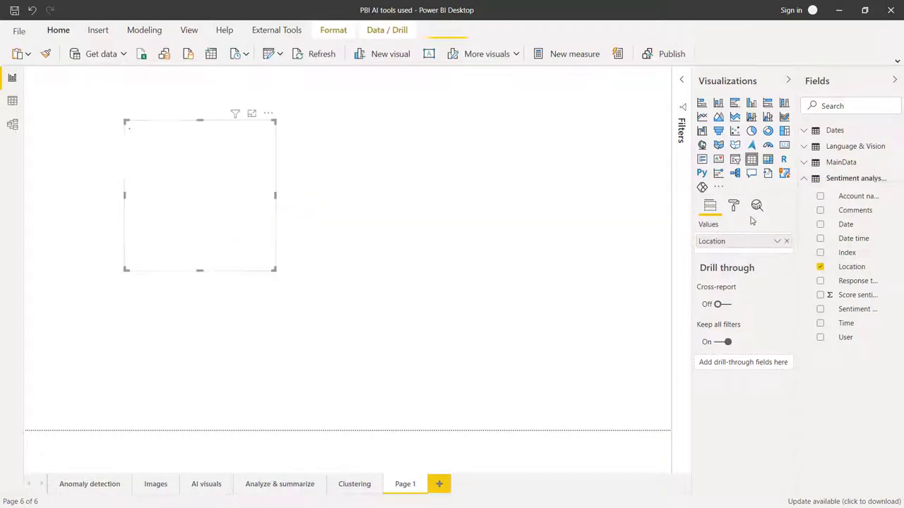
click(821, 295)
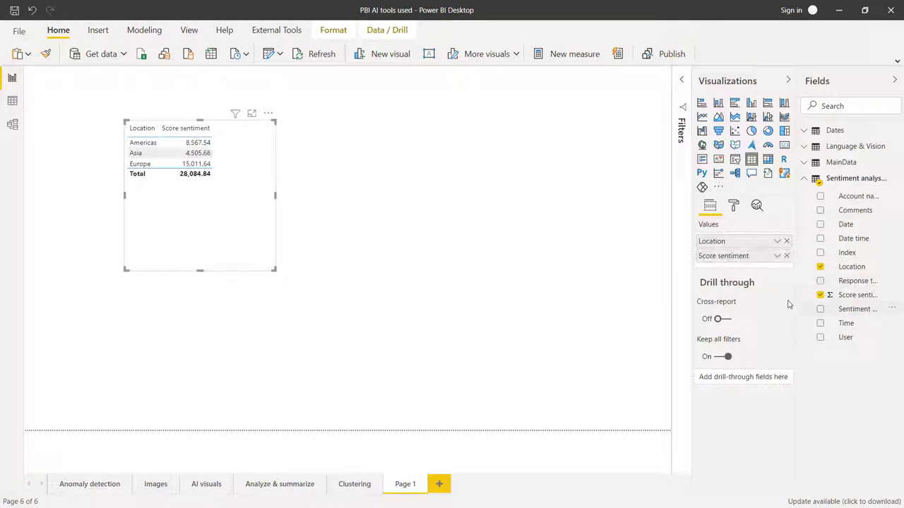
click(778, 256)
click(664, 370)
click(604, 301)
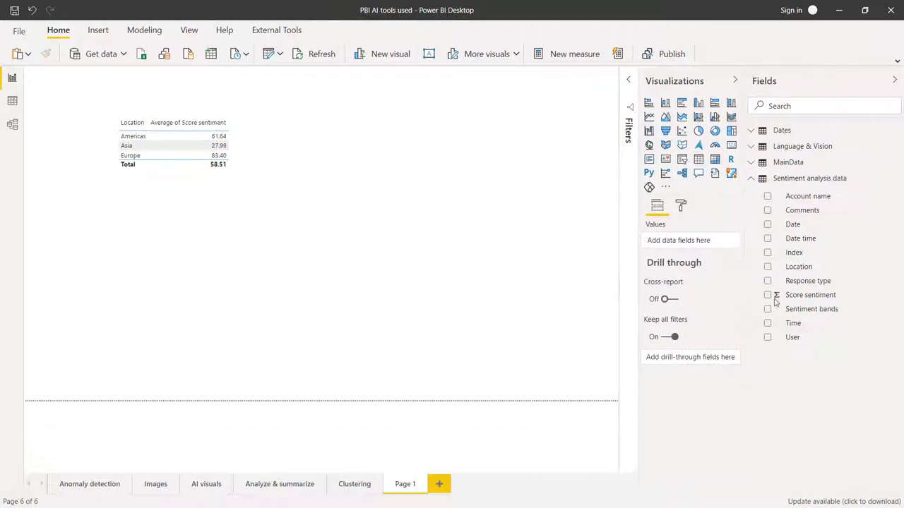
- Add a Sentiment bands table counting Score sentiment, then cross-filter it to Asia
drag(808, 311, 396, 231)
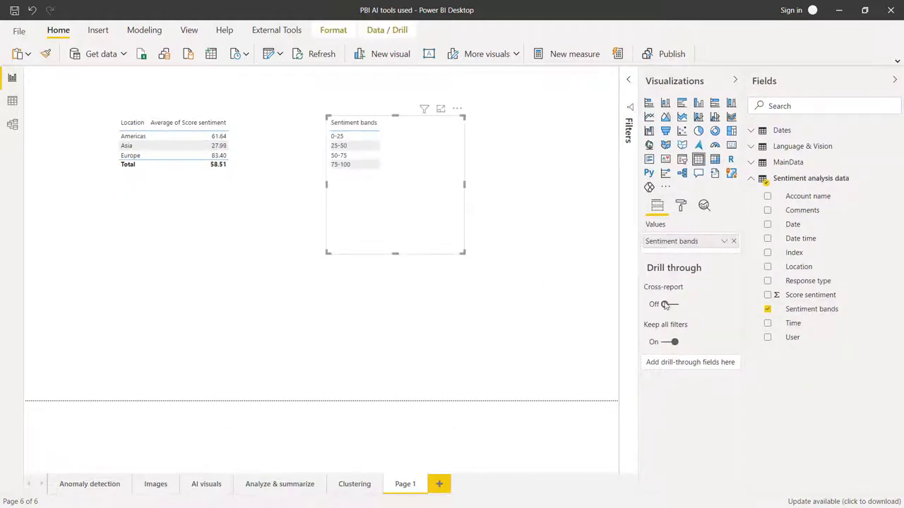
click(768, 295)
click(724, 256)
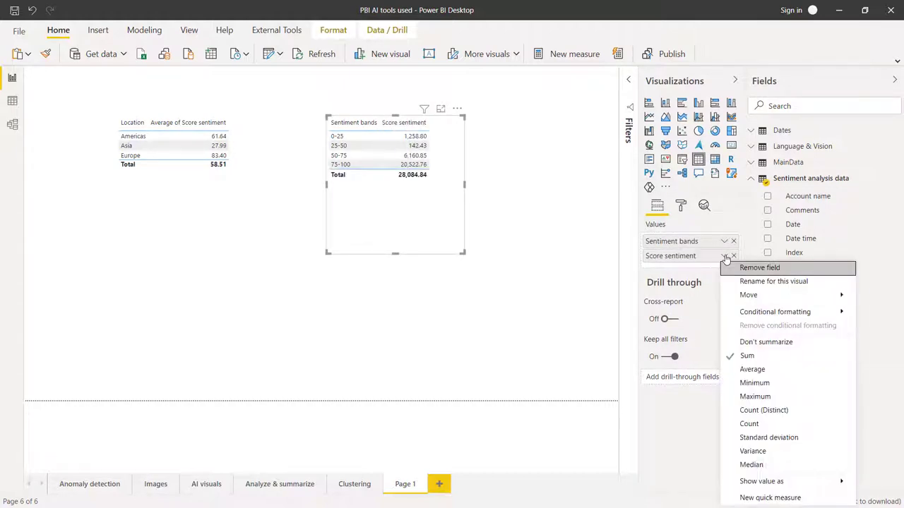
click(755, 424)
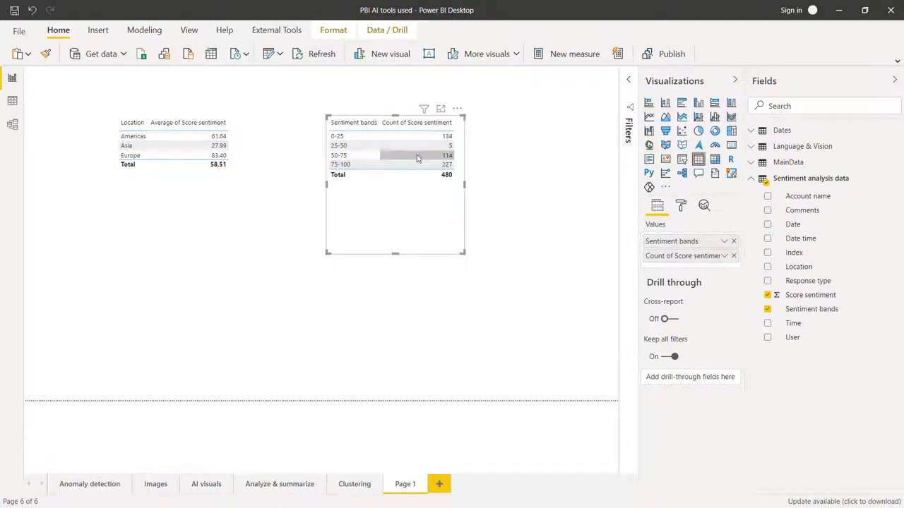
click(137, 150)
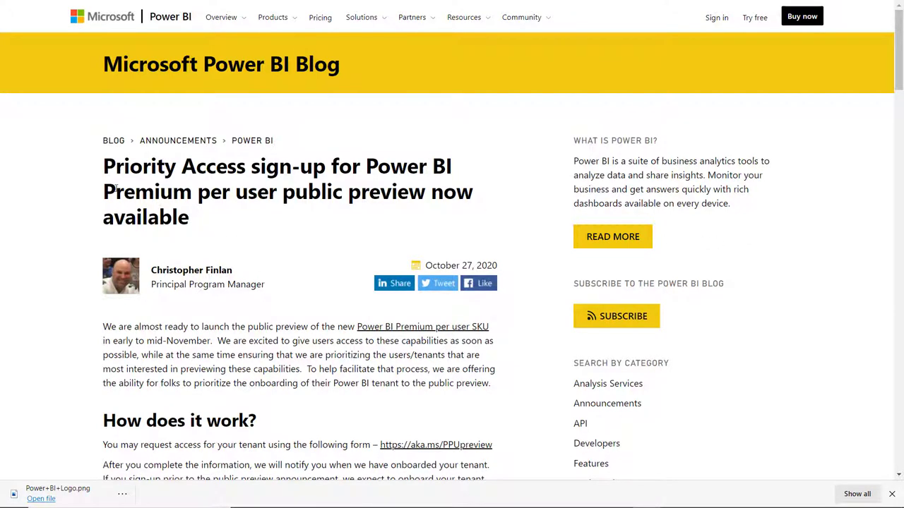
- Read the Premium per user Priority Access post, highlighting its title and the 60-day self-renewal sentence
drag(103, 191, 276, 198)
click(290, 337)
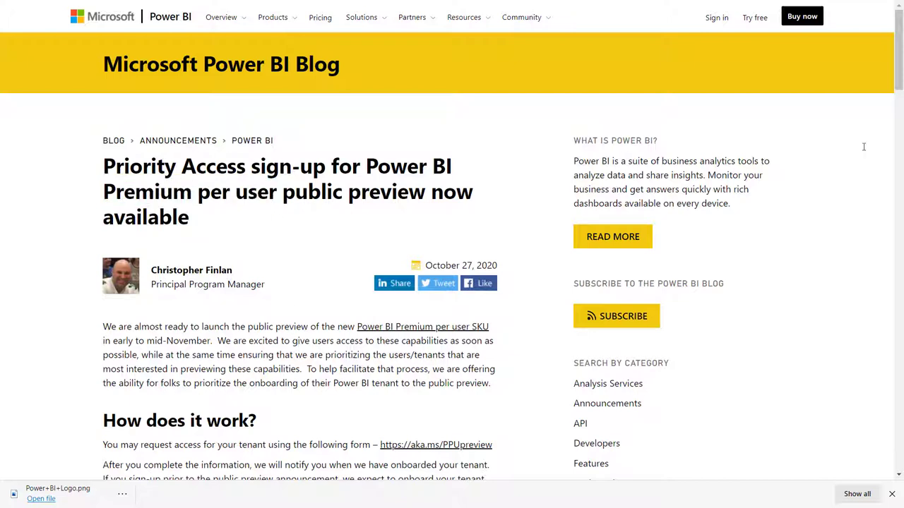
drag(901, 69, 901, 136)
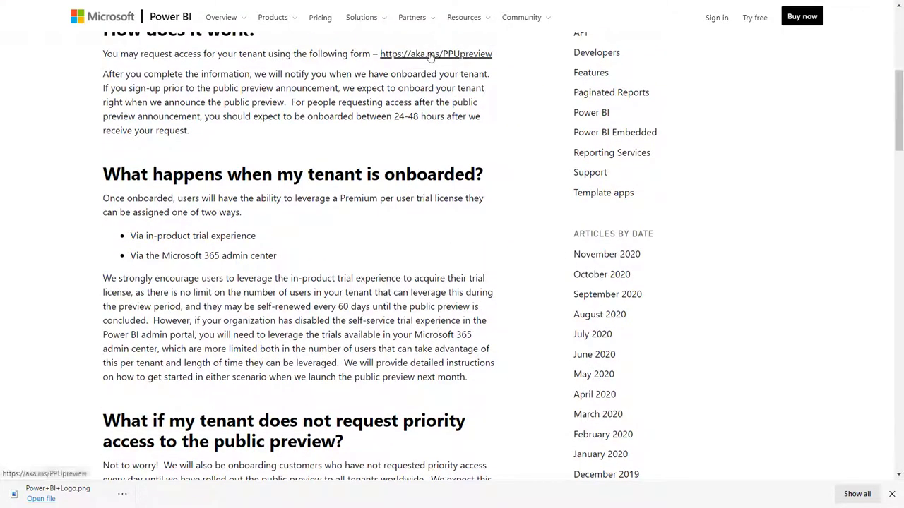
scroll(270, 203, up, 5)
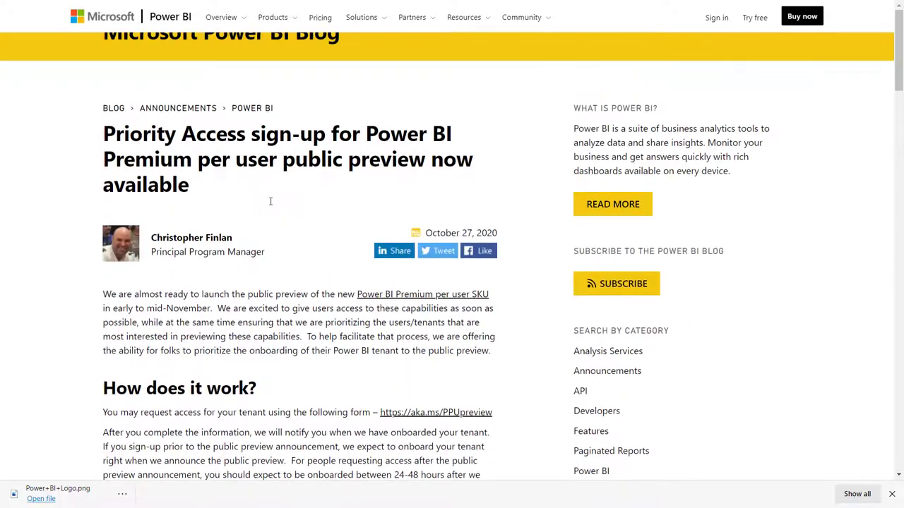
scroll(270, 204, down, 4)
scroll(270, 203, down, 2)
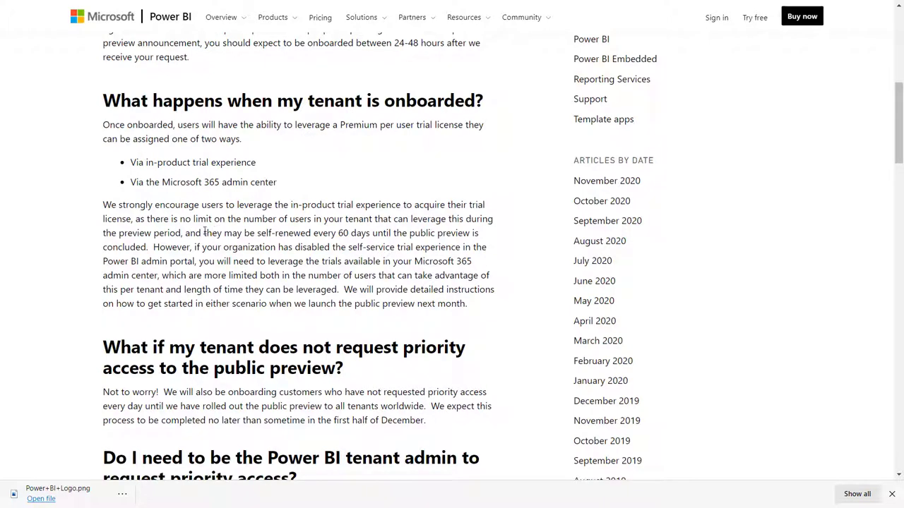
drag(204, 233, 143, 247)
click(334, 270)
scroll(383, 227, up, 6)
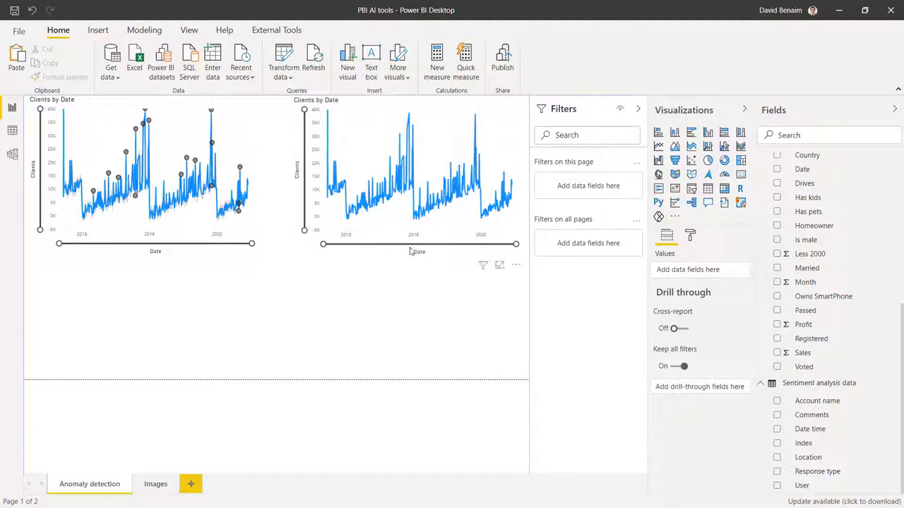
- Trim the right Clients by Date chart to start in 2019 and open its Analytics options
mouse_move(417, 253)
mouse_down()
mouse_move(452, 250)
mouse_move(403, 248)
mouse_up()
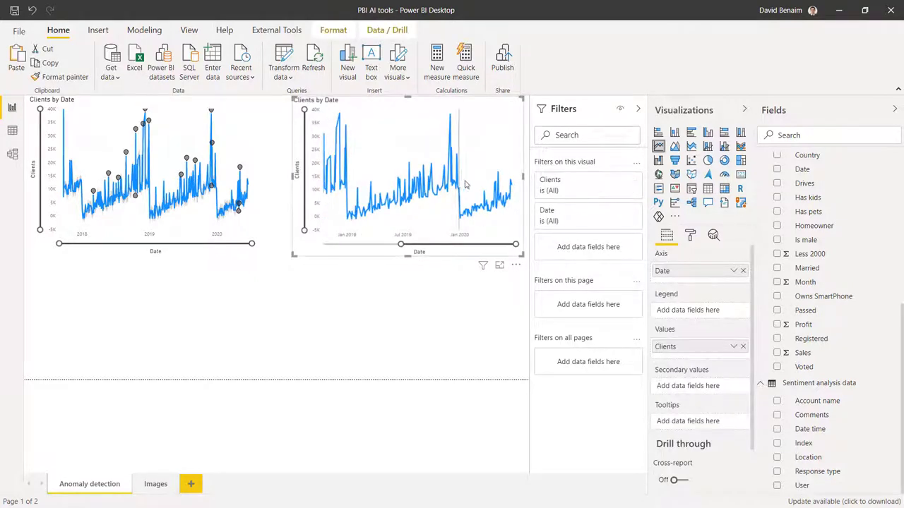
scroll(812, 251, up, 4)
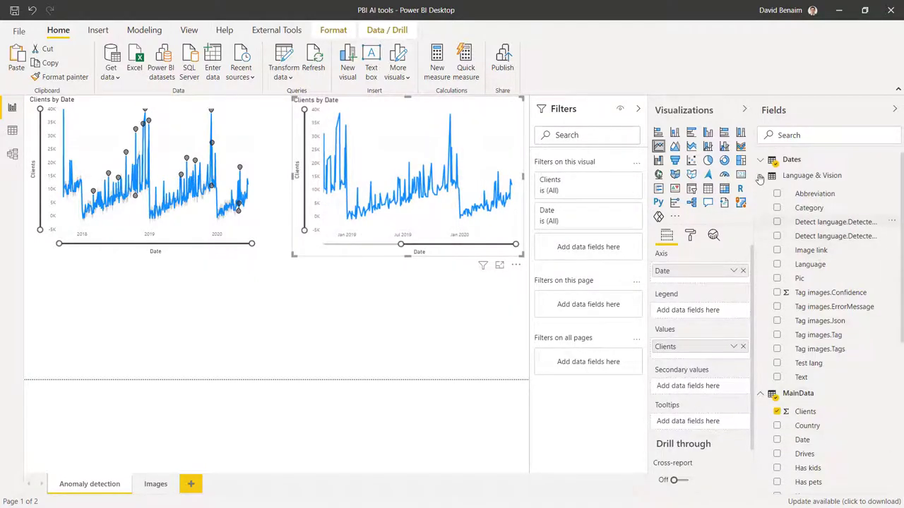
click(791, 160)
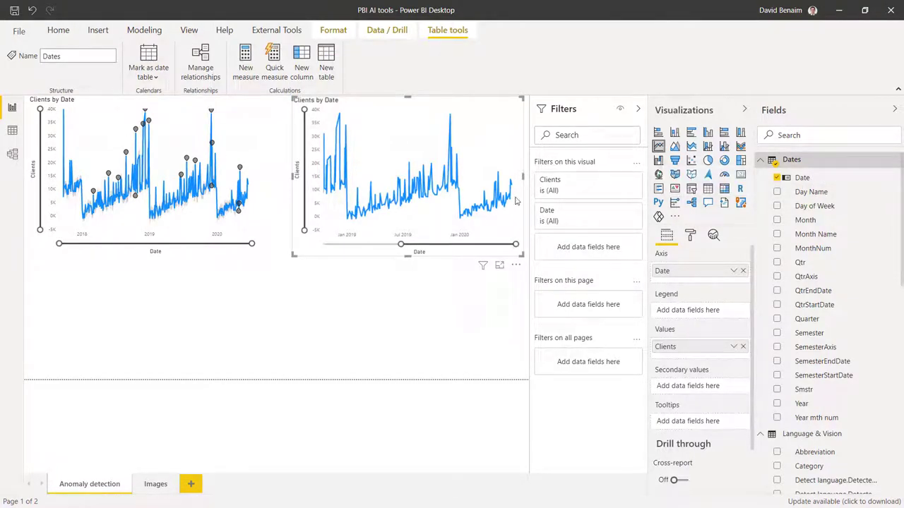
click(713, 235)
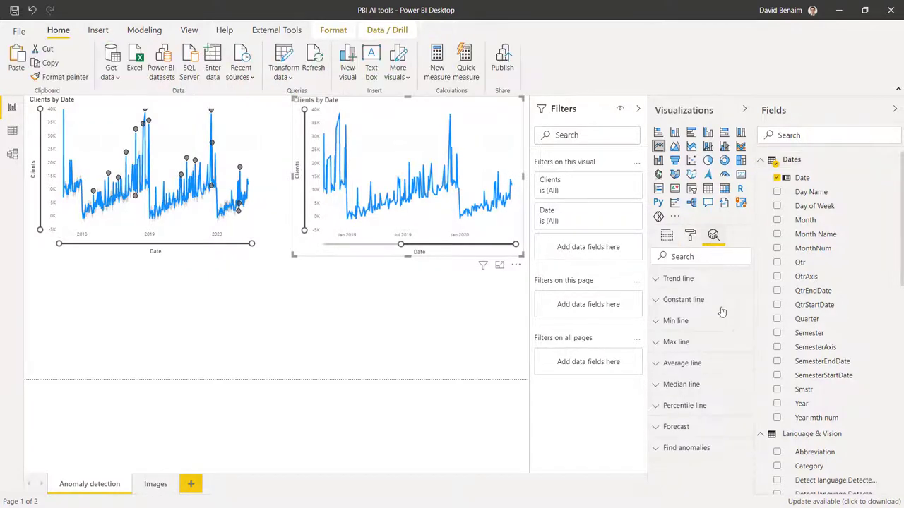
- Expand Find anomalies and add an anomaly detection to the right Clients by Date chart
click(656, 449)
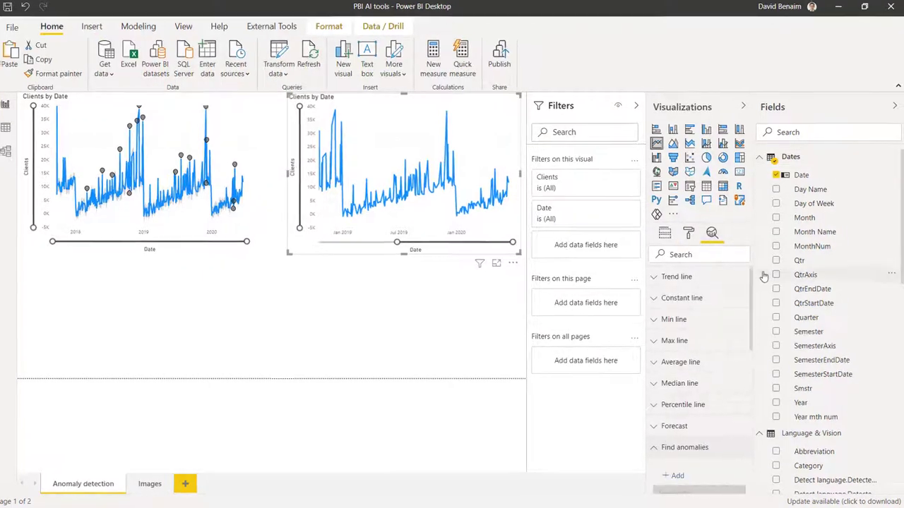
scroll(752, 310, down, 2)
scroll(719, 267, down, 3)
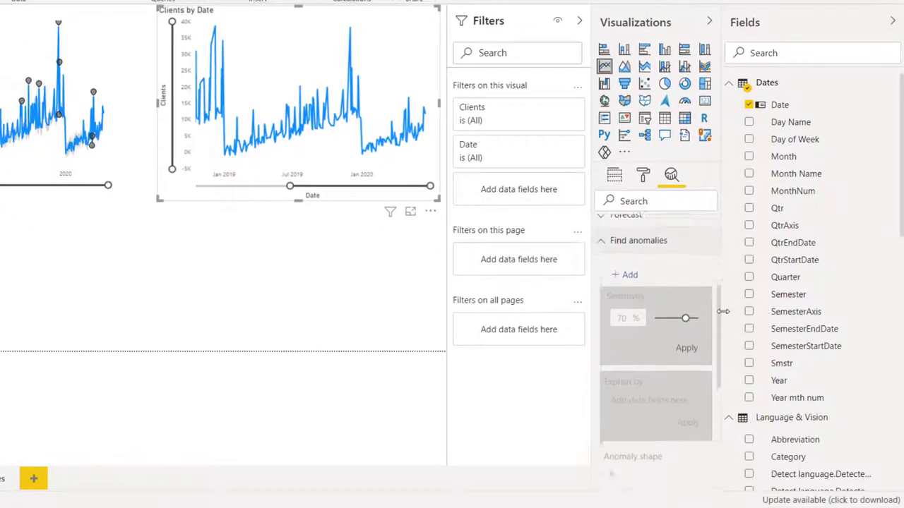
click(631, 242)
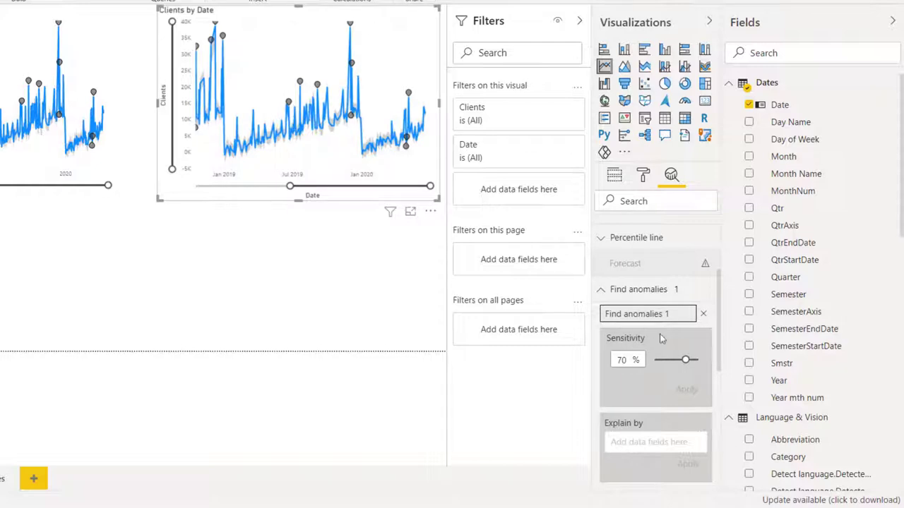
- Try a lower (~41%) and higher sensitivity, then apply 70% sensitivity
drag(685, 361, 673, 362)
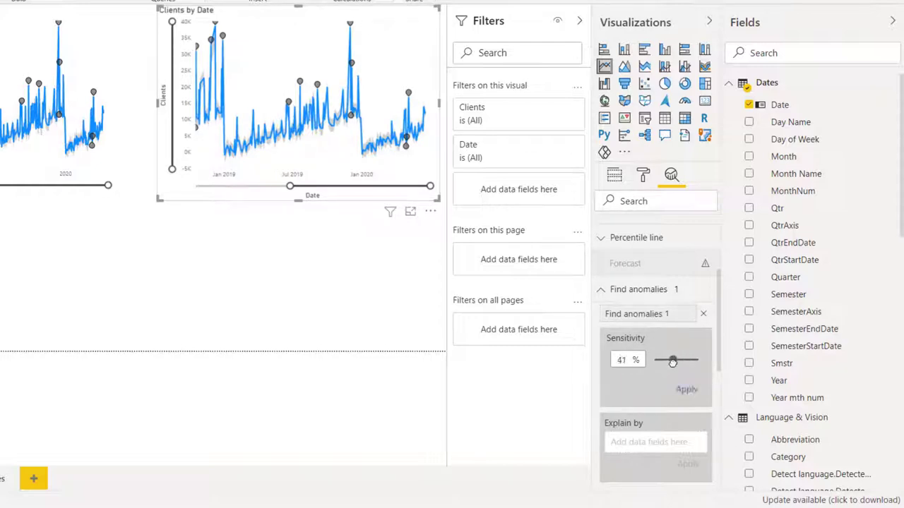
click(693, 395)
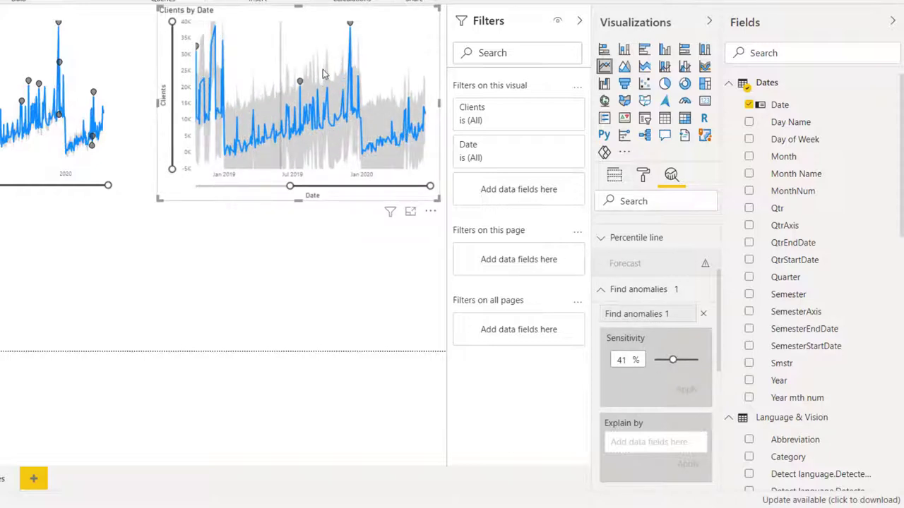
drag(670, 361, 695, 360)
click(686, 390)
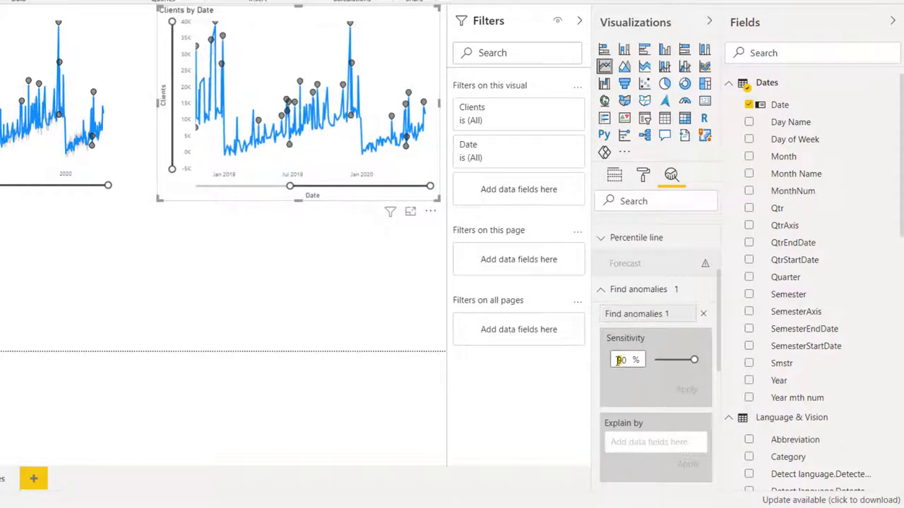
double_click(619, 360)
text(70)
click(691, 393)
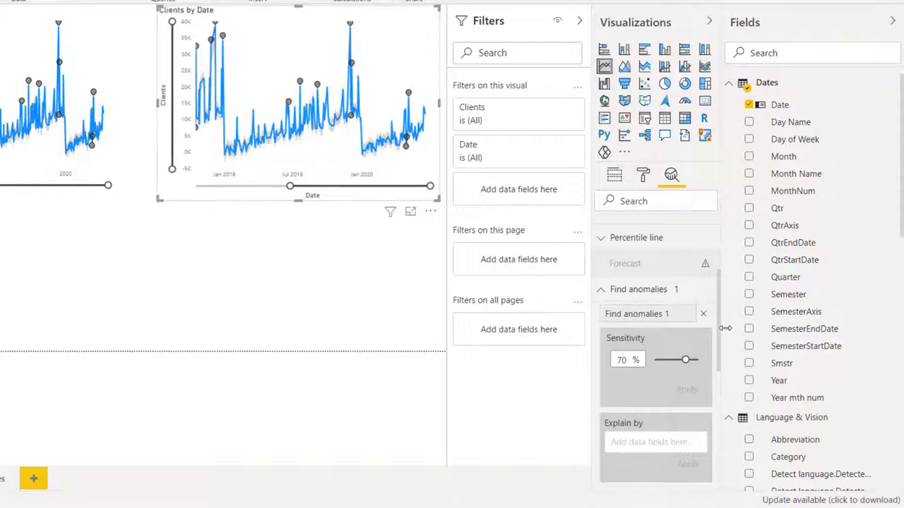
- Open the 3 March 2018 anomaly's explanation and inspect the 'Is male' is No and 'Country' is Spain factors
scroll(719, 332, down, 2)
drag(719, 344, 720, 402)
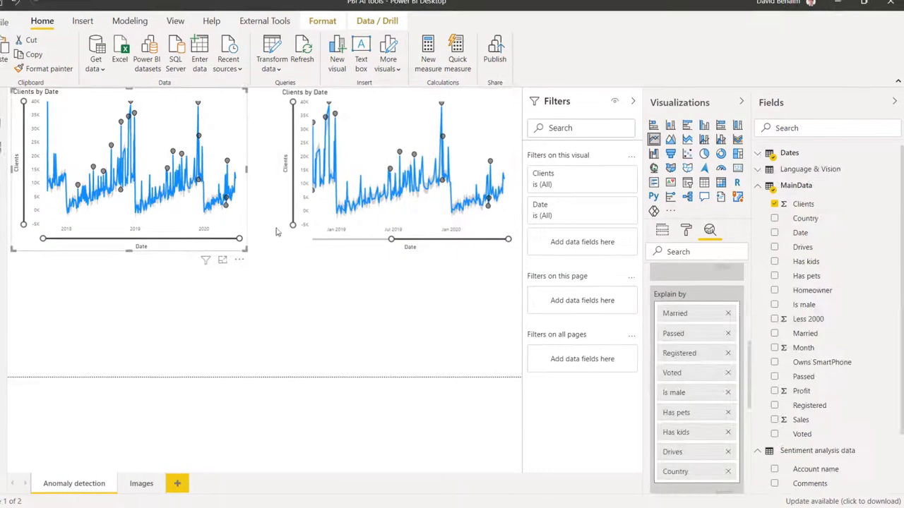
scroll(752, 375, down, 3)
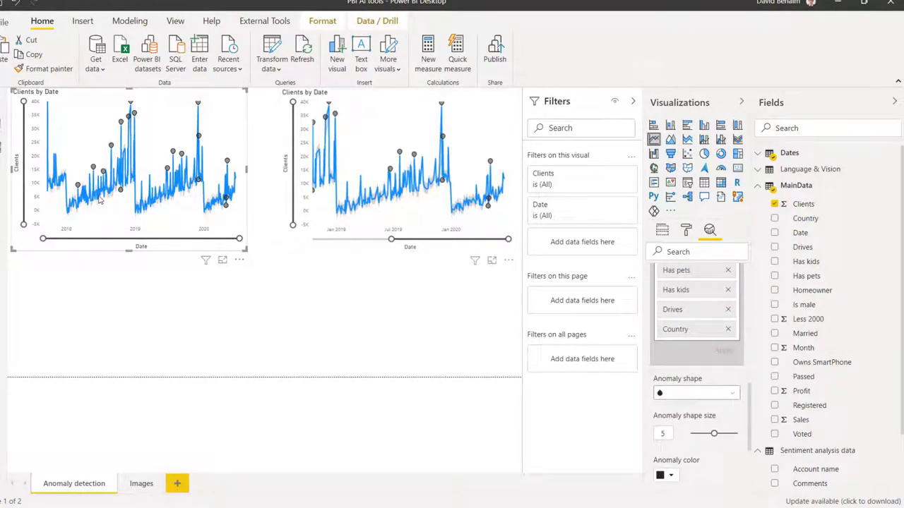
click(78, 186)
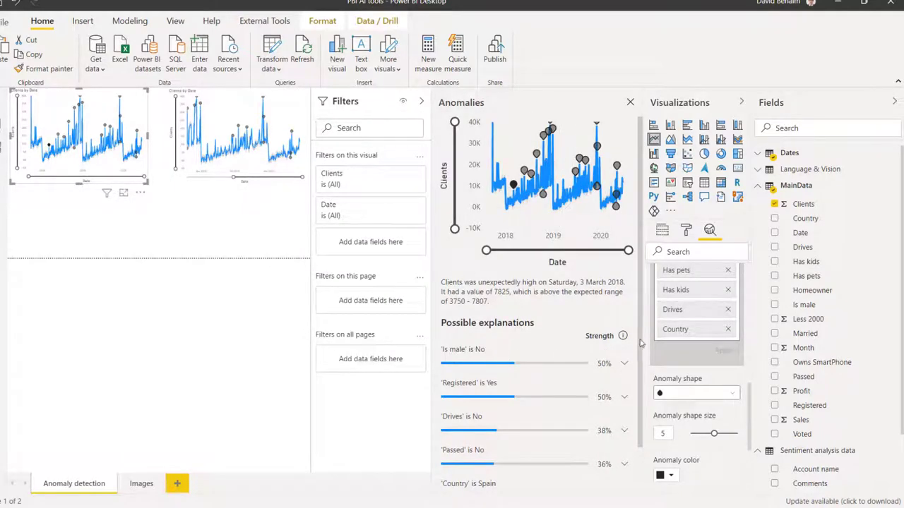
scroll(530, 335, down, 2)
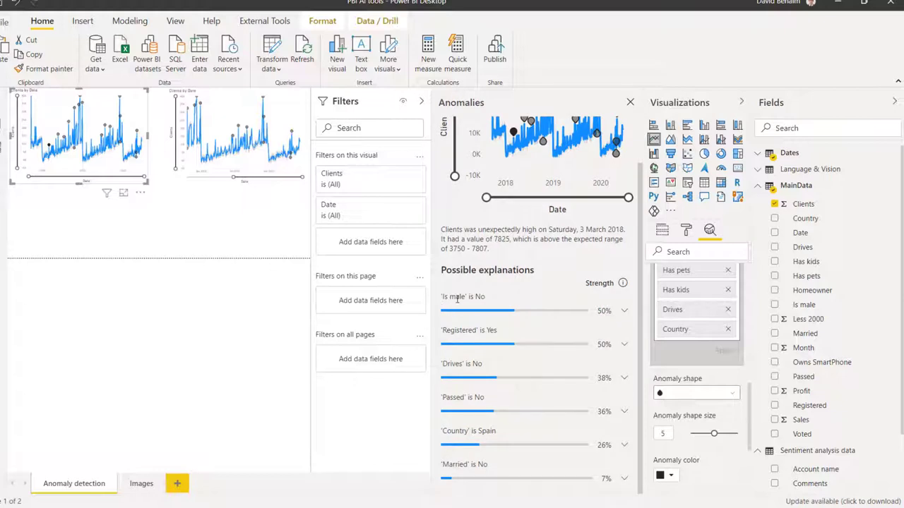
click(624, 313)
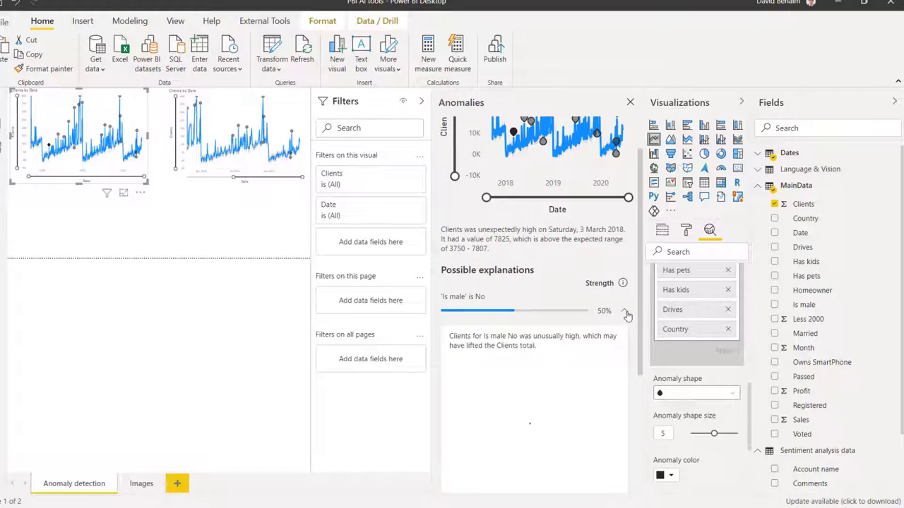
click(625, 313)
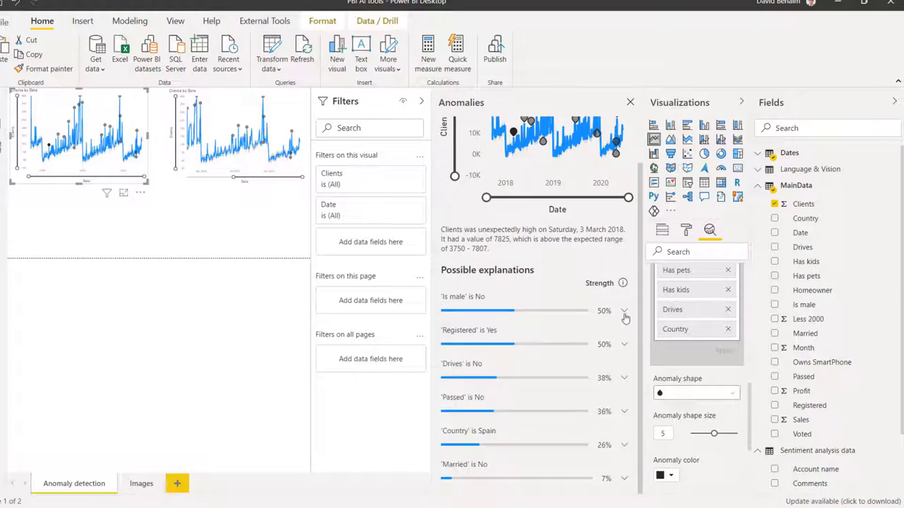
click(624, 445)
scroll(640, 302, down, 5)
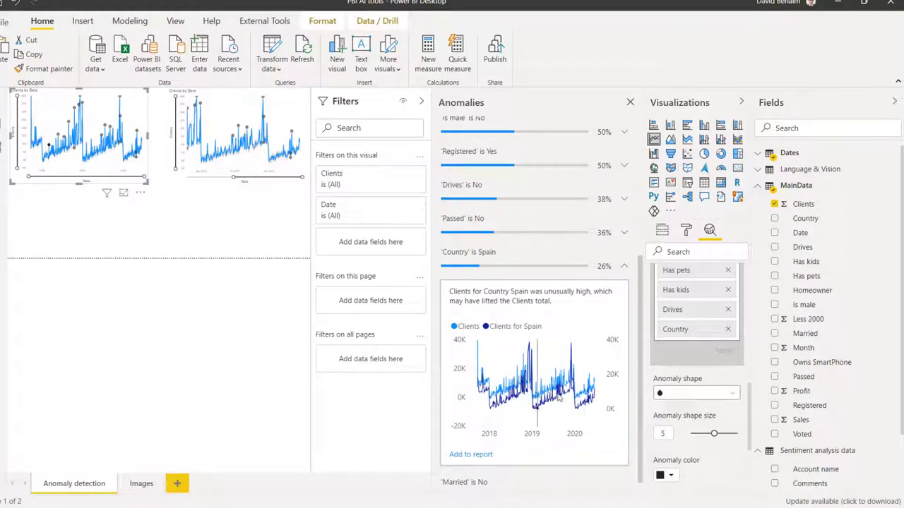
scroll(527, 287, up, 4)
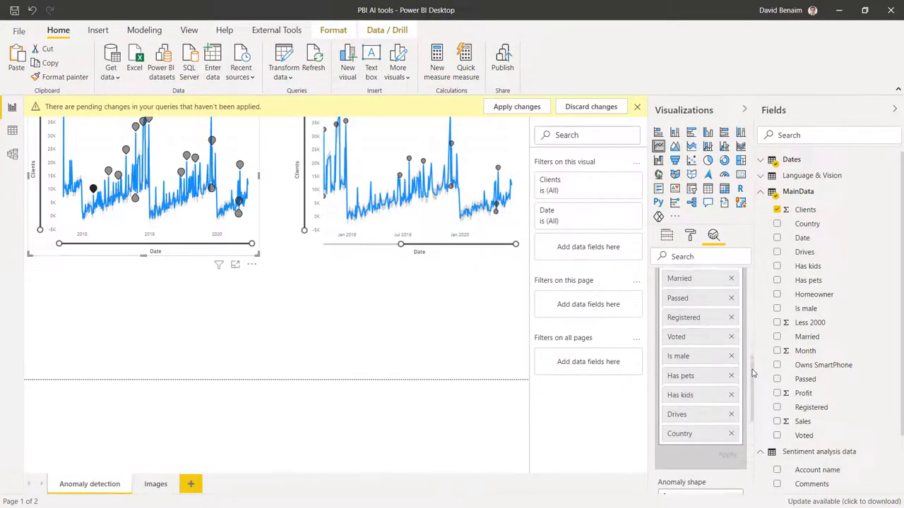
- Check the anomaly marker shape options, keeping the circle shape
drag(751, 369, 752, 440)
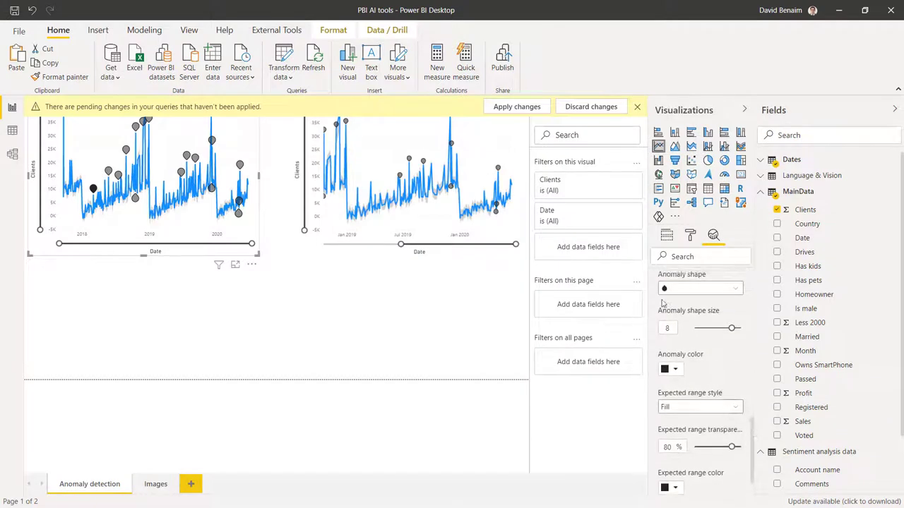
click(685, 293)
click(736, 371)
- Review the Preview features settings in Power BI Desktop Options
click(19, 31)
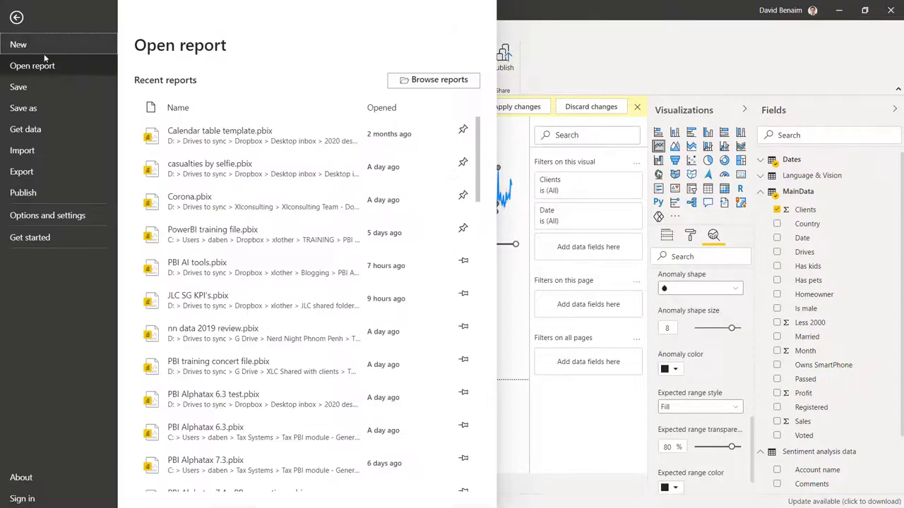
click(63, 217)
click(210, 81)
click(315, 287)
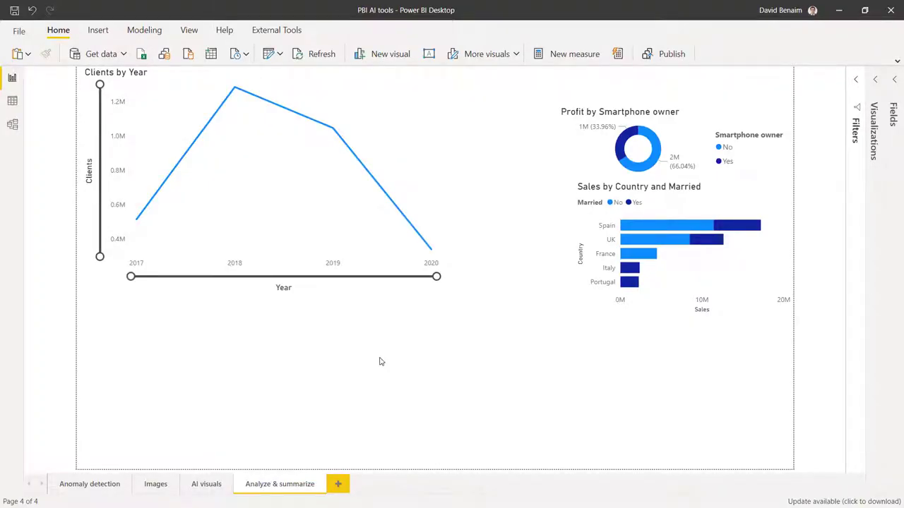
- Run Explain the decrease on the 2019 point of the Clients by Year chart
right_click(336, 130)
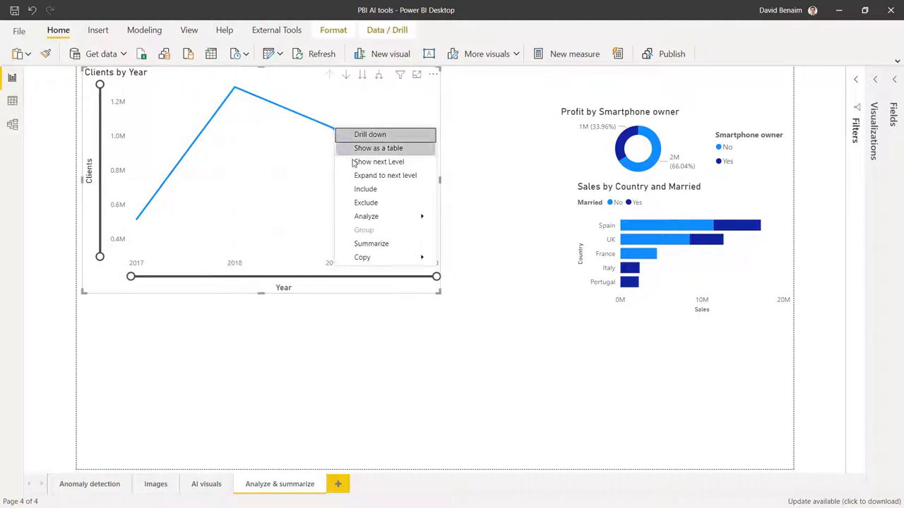
mouse_move(378, 221)
click(471, 219)
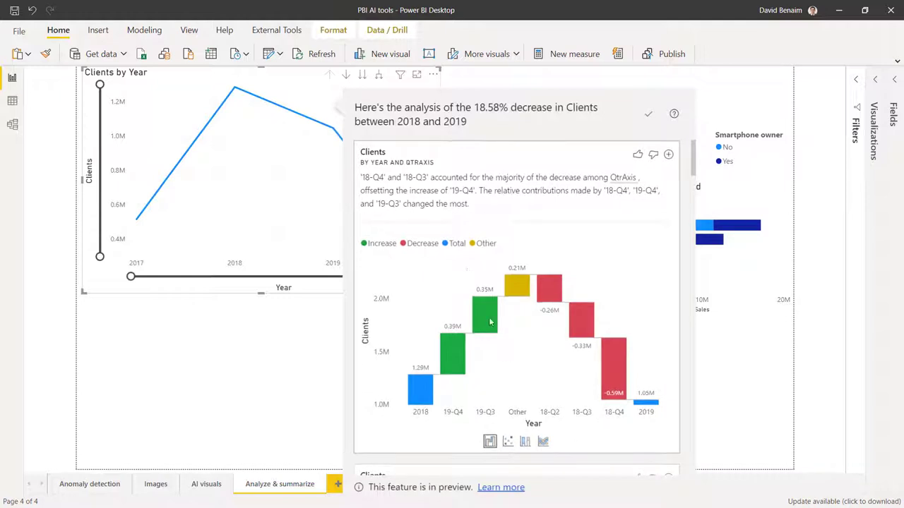
scroll(466, 270, down, 5)
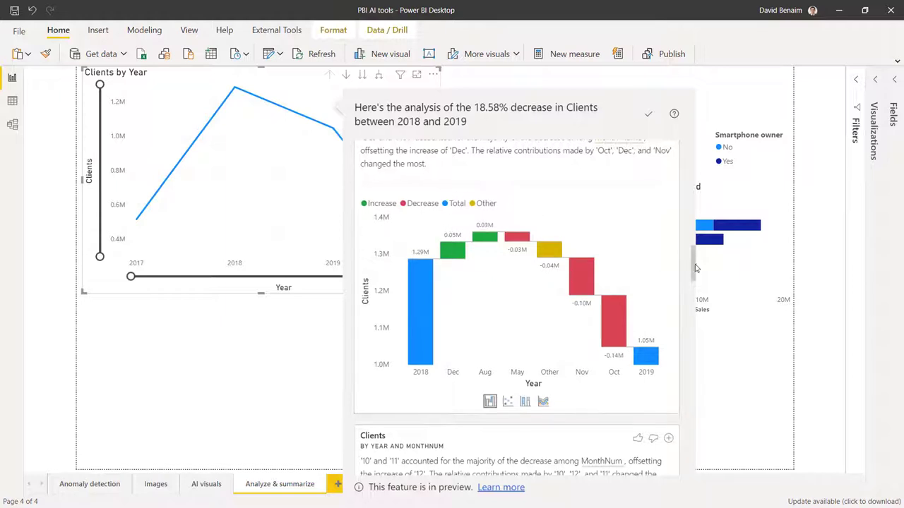
scroll(693, 269, up, 1)
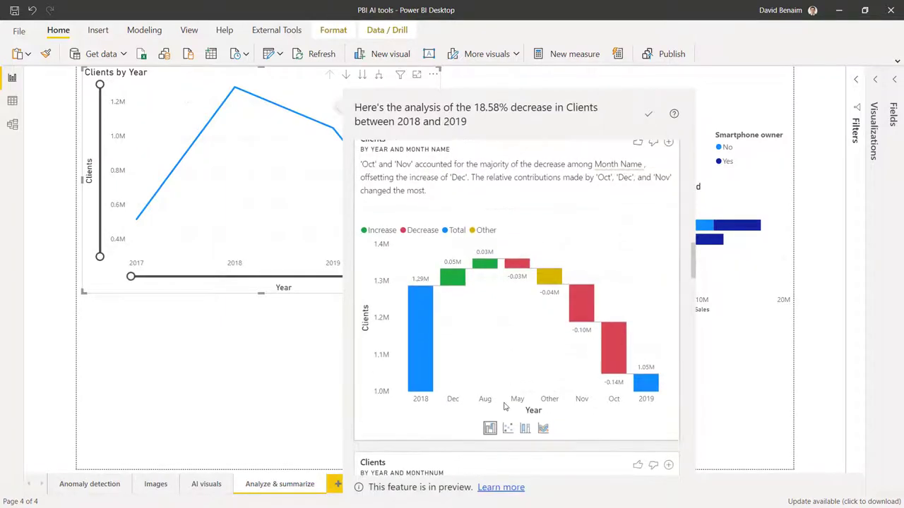
- Preview the month breakdown as scatter, 100% stacked column and ribbon charts
click(509, 429)
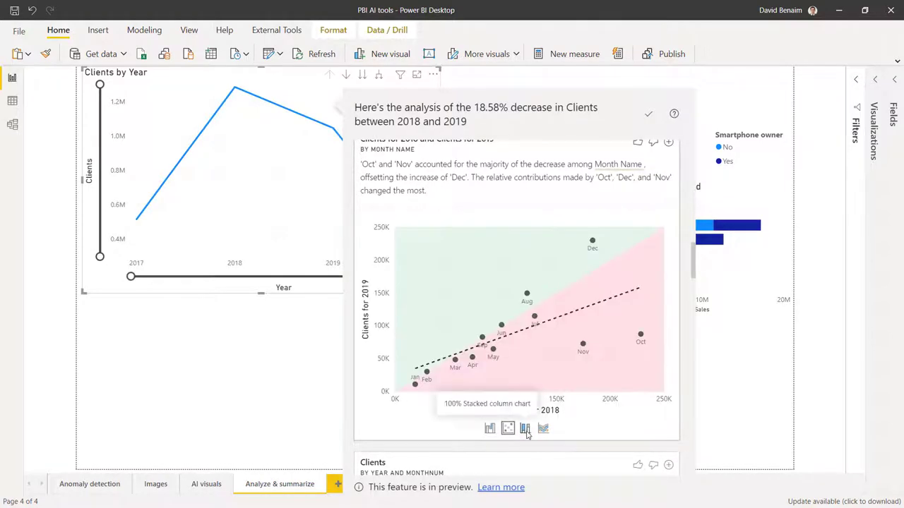
click(525, 430)
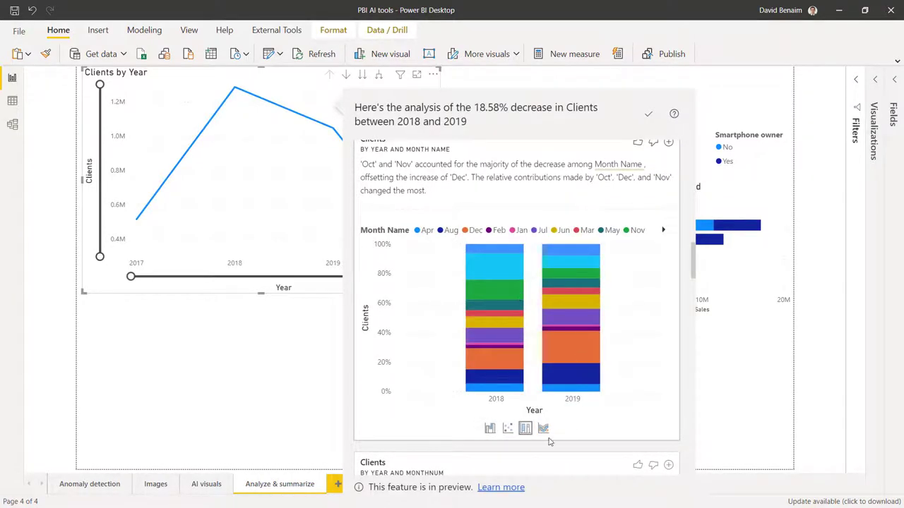
click(542, 429)
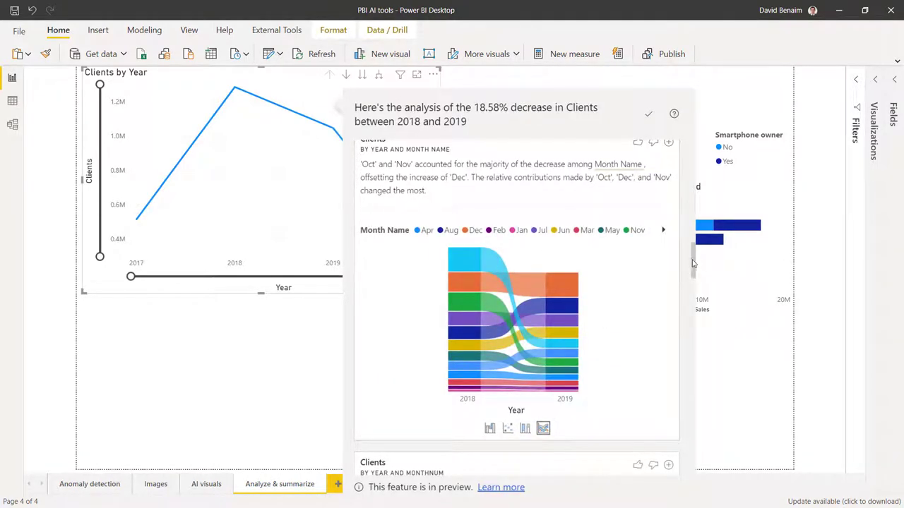
drag(693, 263, 692, 366)
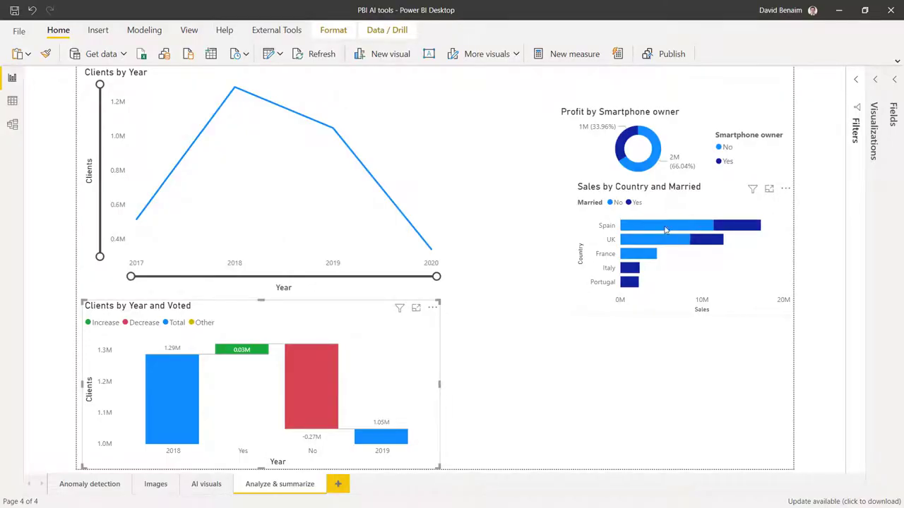
right_click(670, 227)
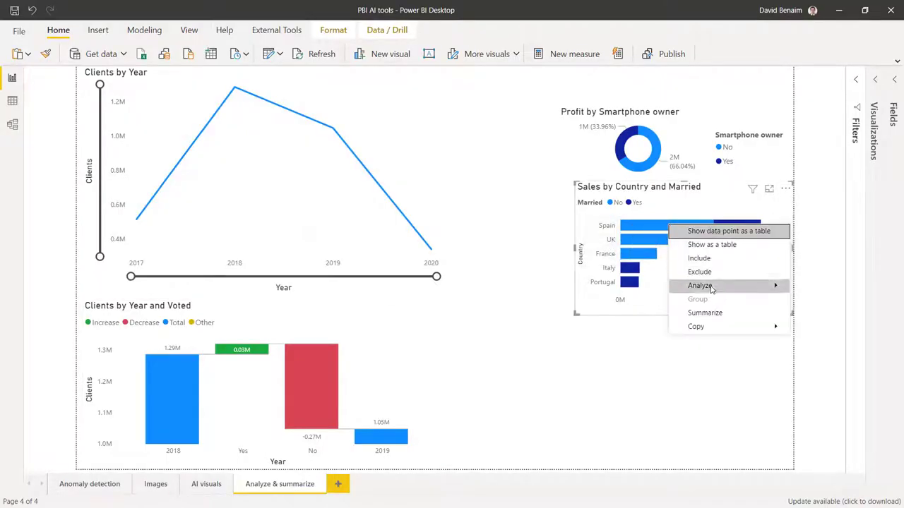
mouse_move(700, 288)
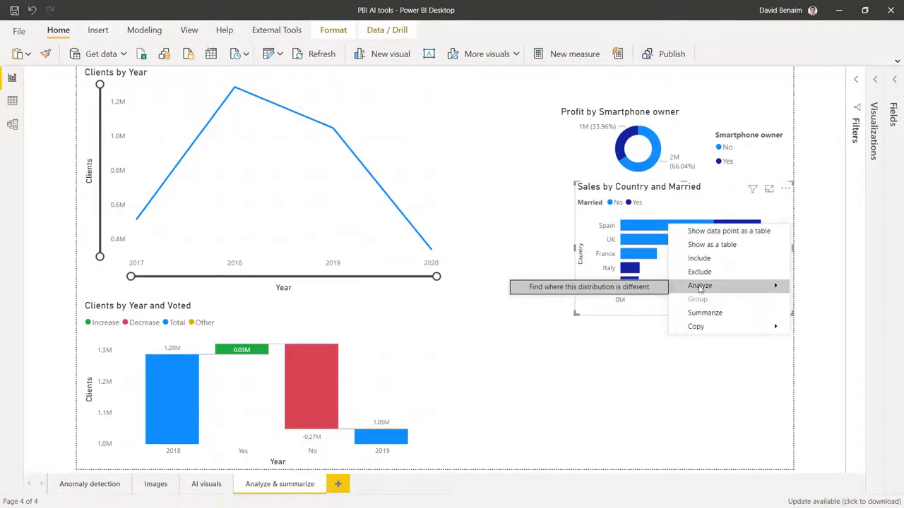
click(613, 289)
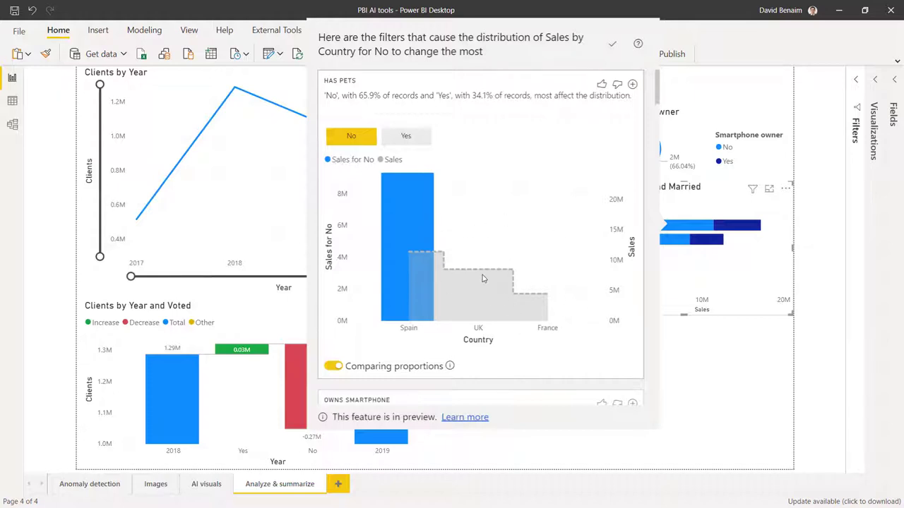
click(406, 137)
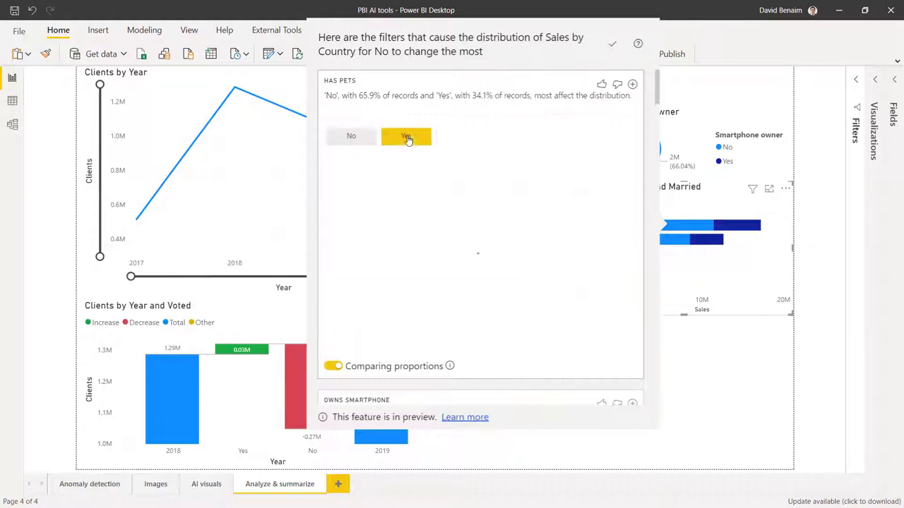
click(353, 137)
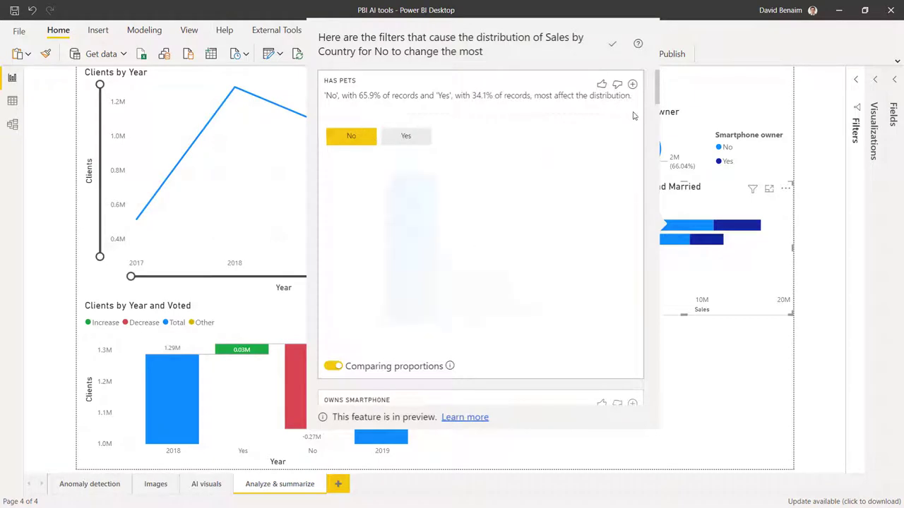
drag(660, 99, 660, 142)
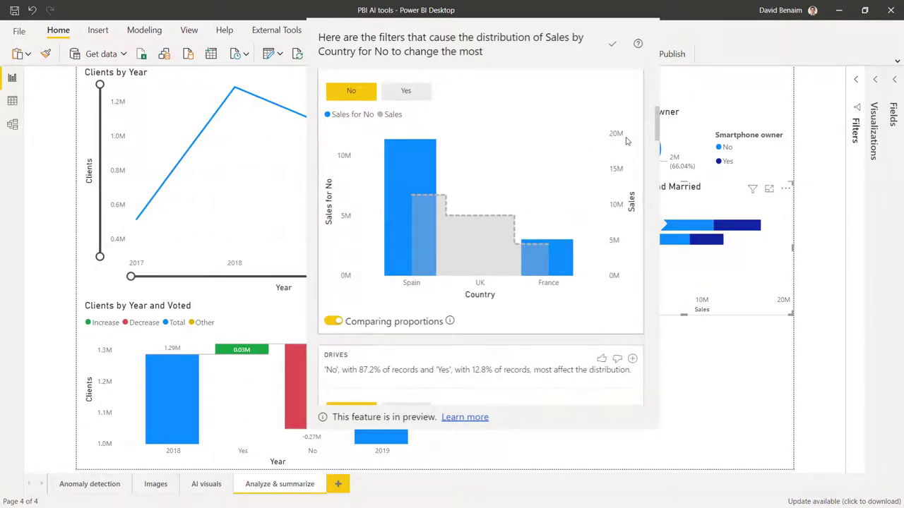
click(333, 322)
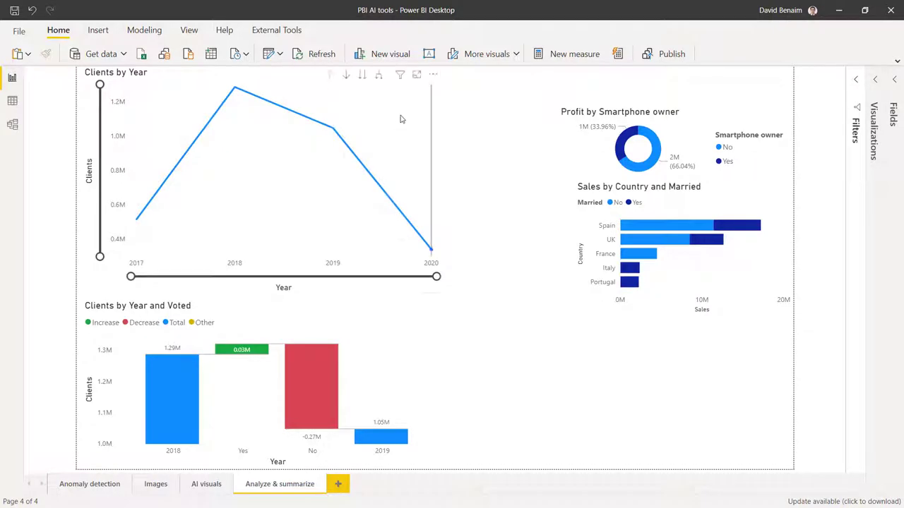
- Generate a written summary of the Clients by Year chart
click(405, 107)
right_click(417, 109)
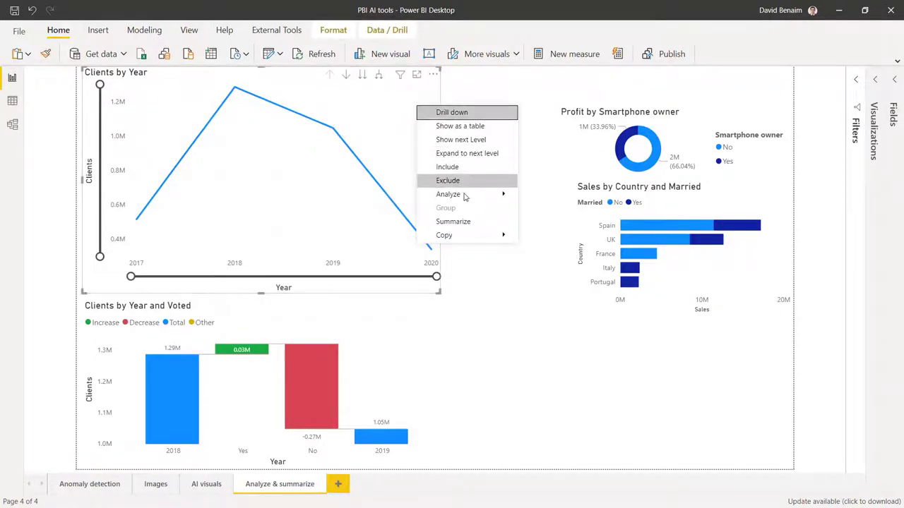
click(476, 221)
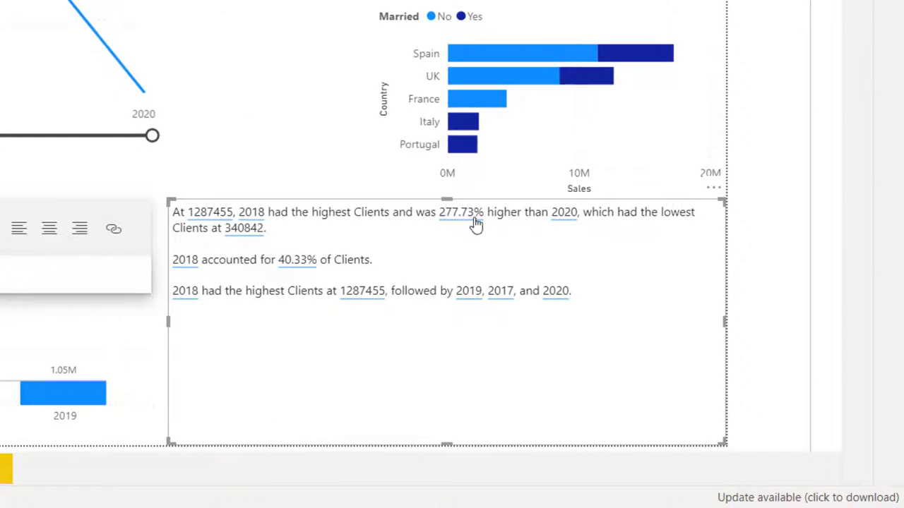
- Cross-filter the report by the Spain, France and Portugal bars
click(531, 59)
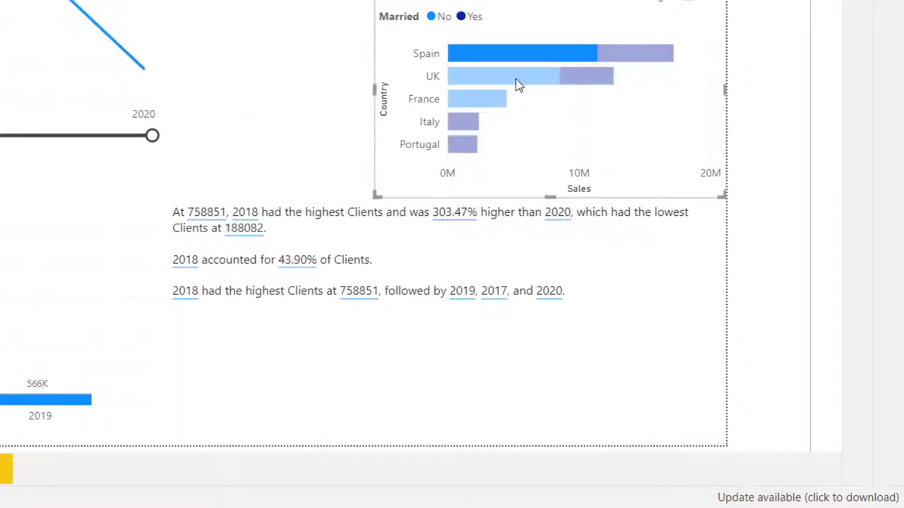
click(492, 99)
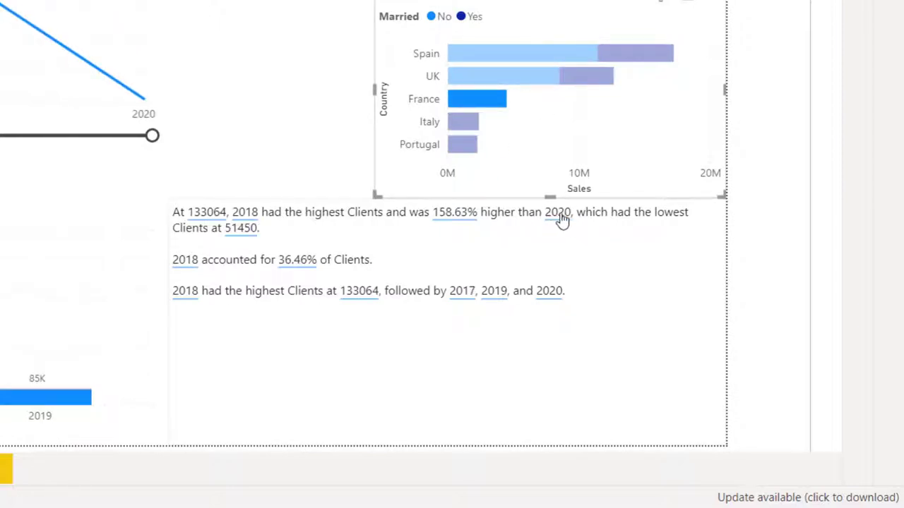
click(462, 145)
- Delete the narrative's second sentence about the 2018 share of Clients
click(413, 260)
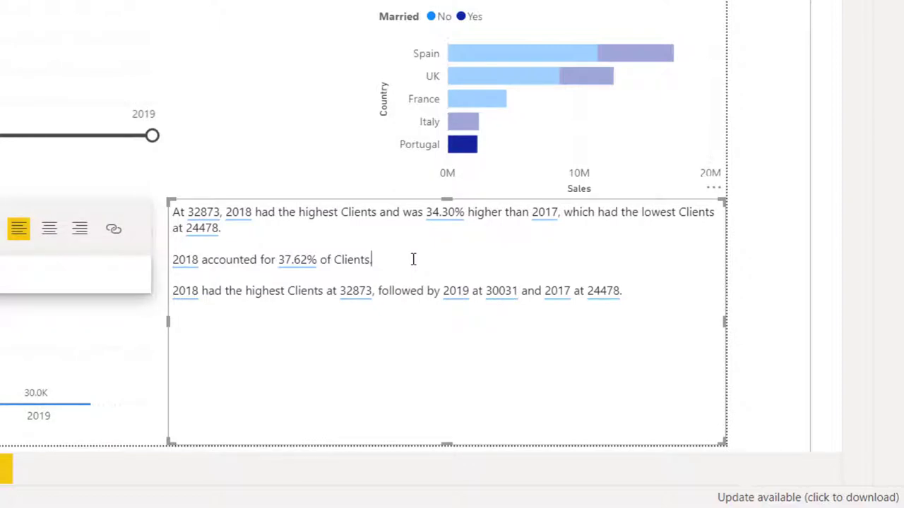
key(shift+Home)
key(BackSpace)
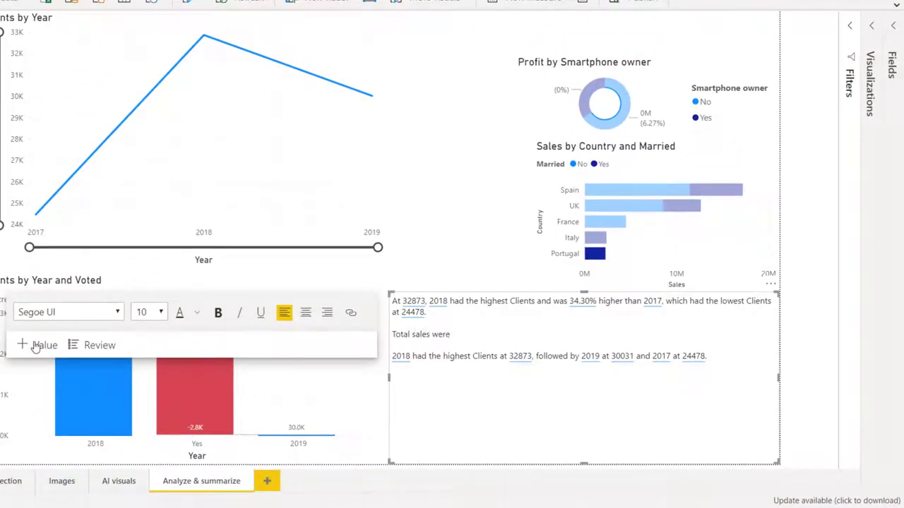
- Insert a 'total sales' value named Sales with thousands separators, giving 'Total sales were 2,250,930'
click(35, 346)
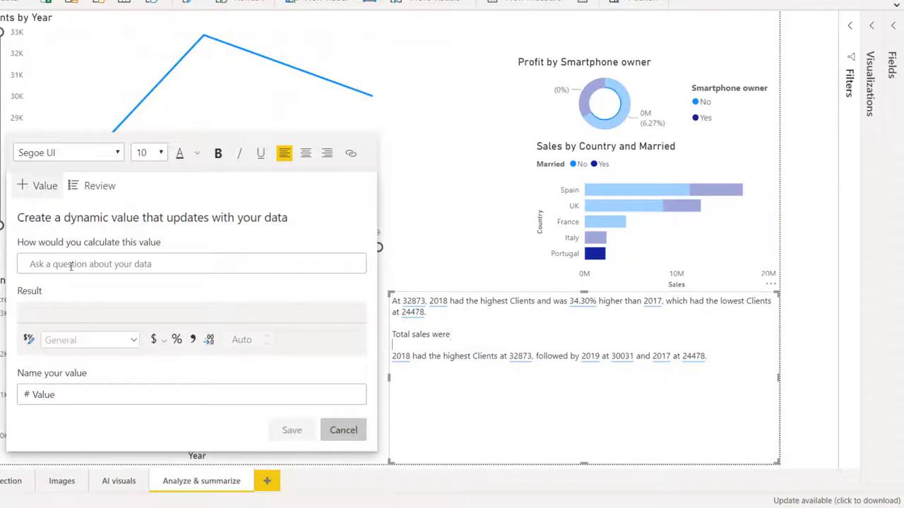
click(70, 264)
text(total sales)
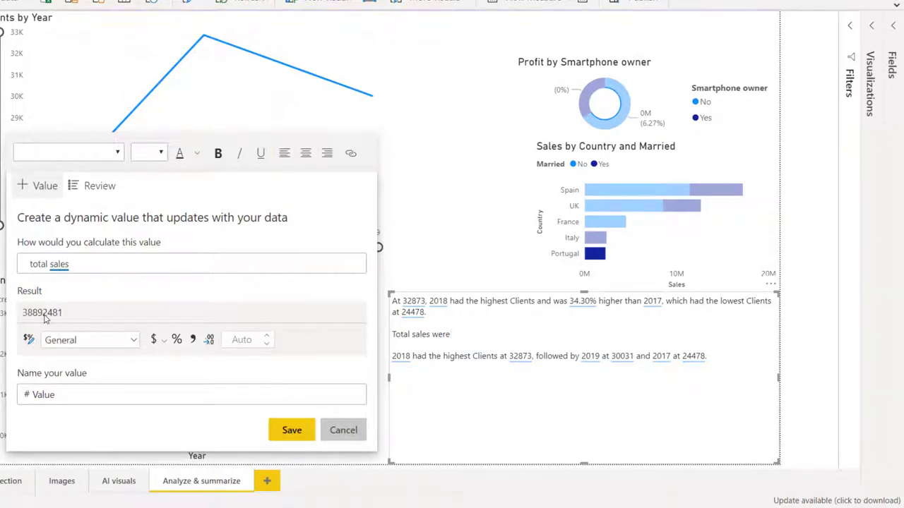
double_click(35, 396)
text(Sa)
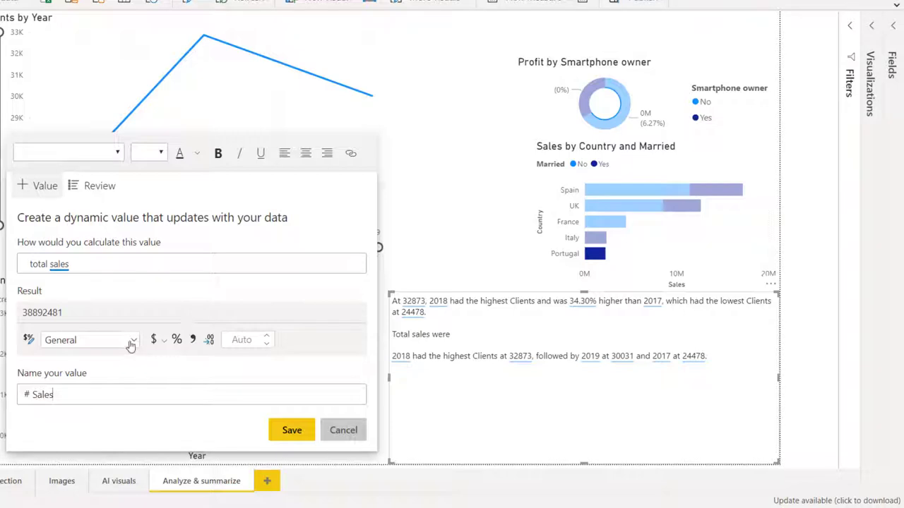
click(193, 341)
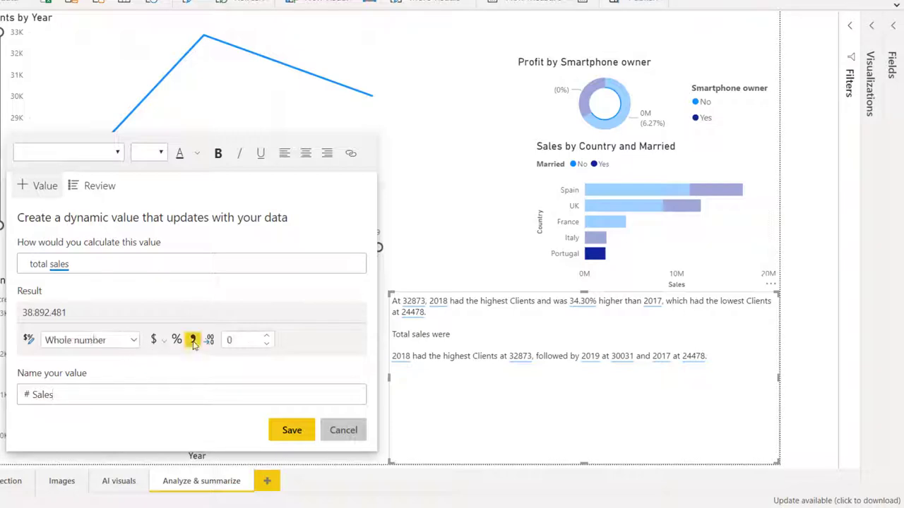
click(291, 431)
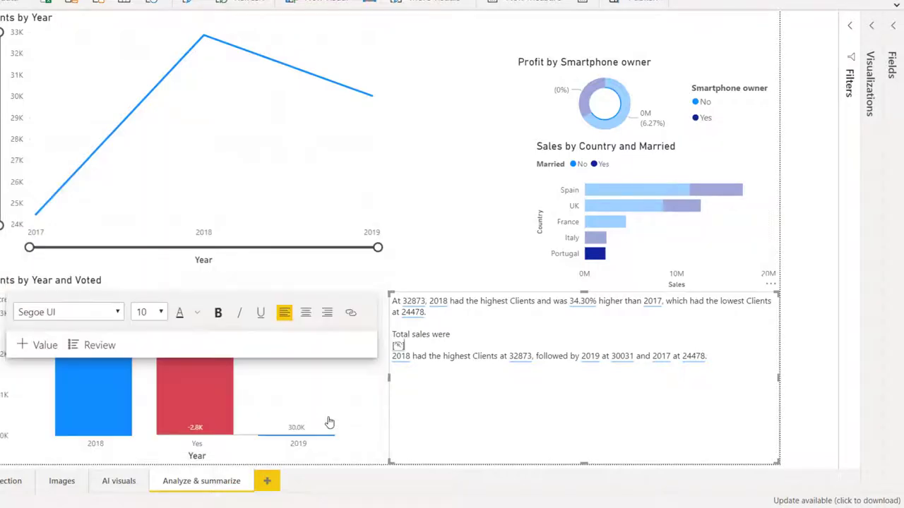
key(Delete)
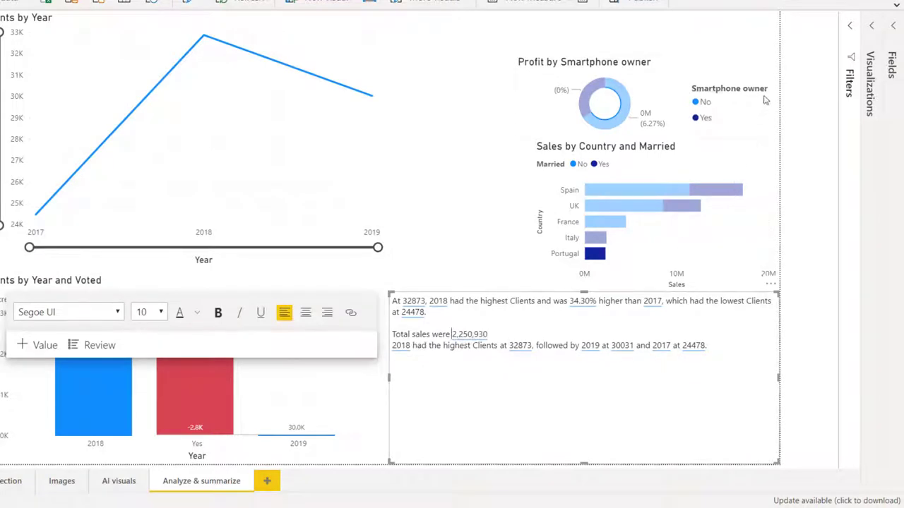
- Add a left-aligned Smart narrative visual, then a new text box to the page
click(510, 107)
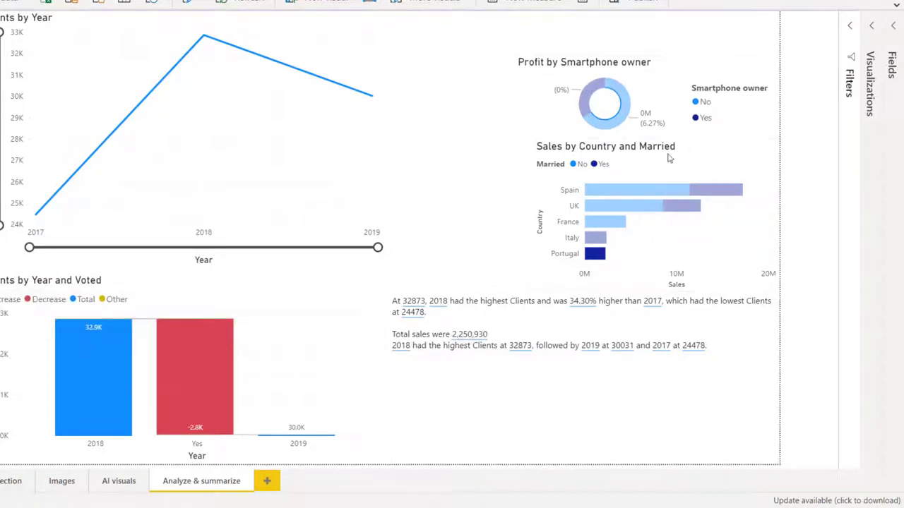
click(875, 27)
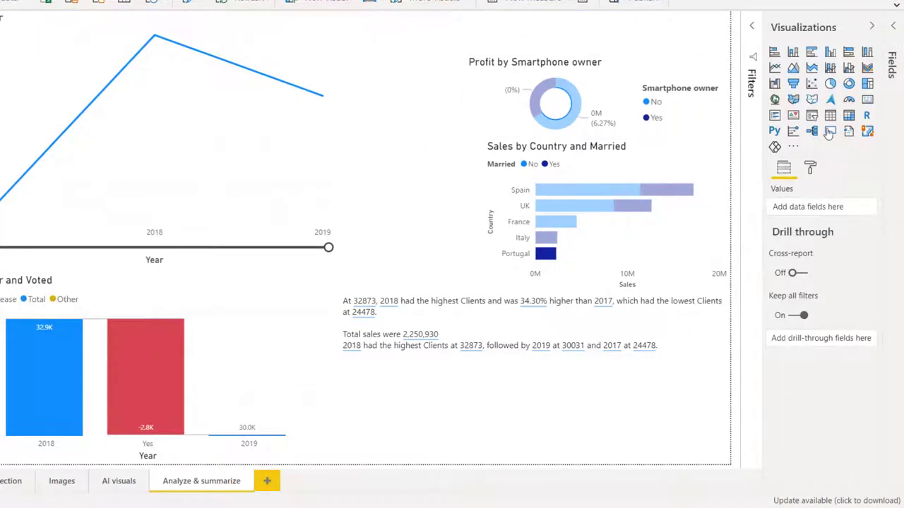
click(825, 127)
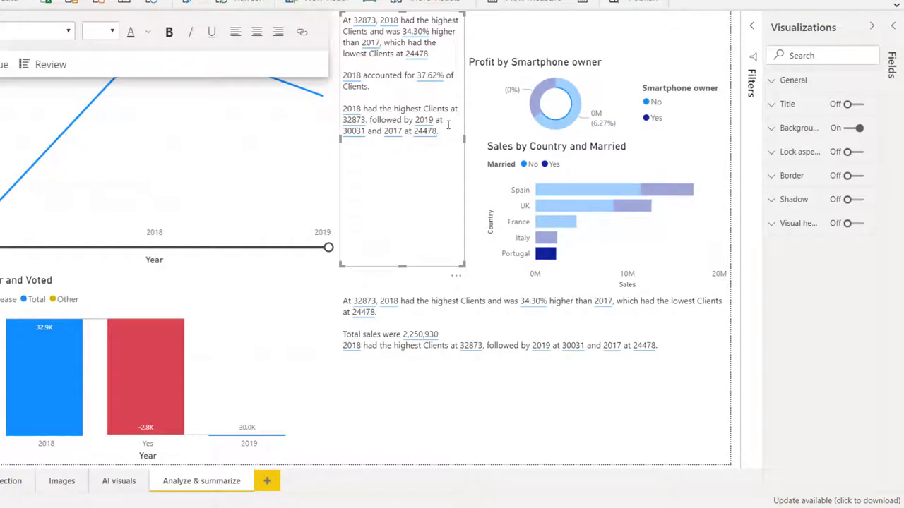
click(447, 125)
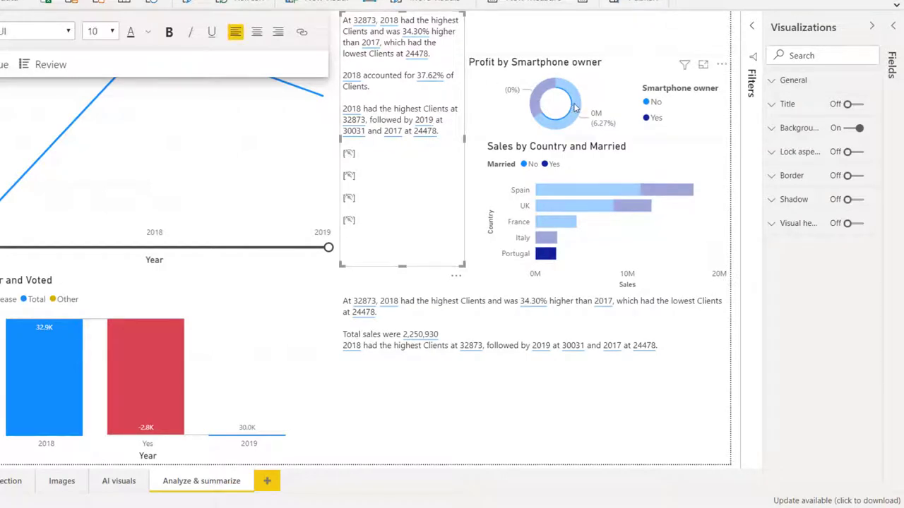
click(595, 123)
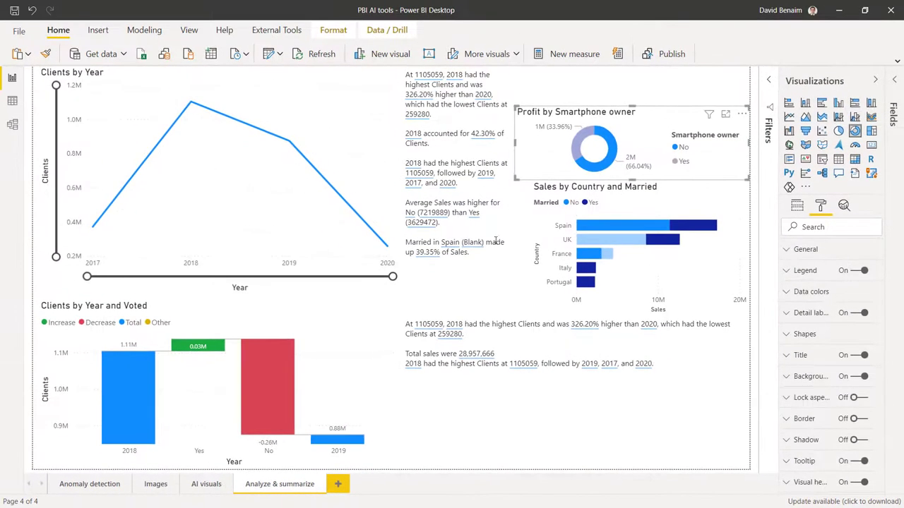
click(430, 53)
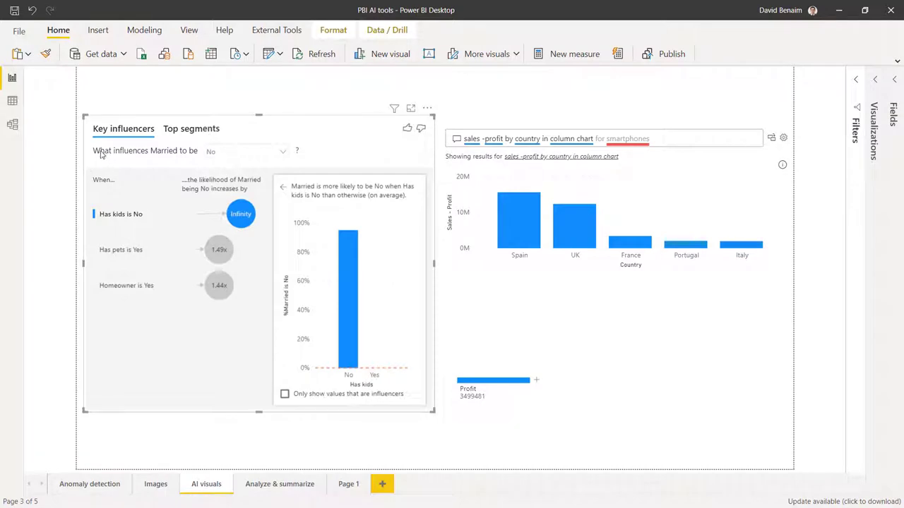
- With Married set to No, inspect the Has pets is Yes and Has kids is No influencers
click(236, 154)
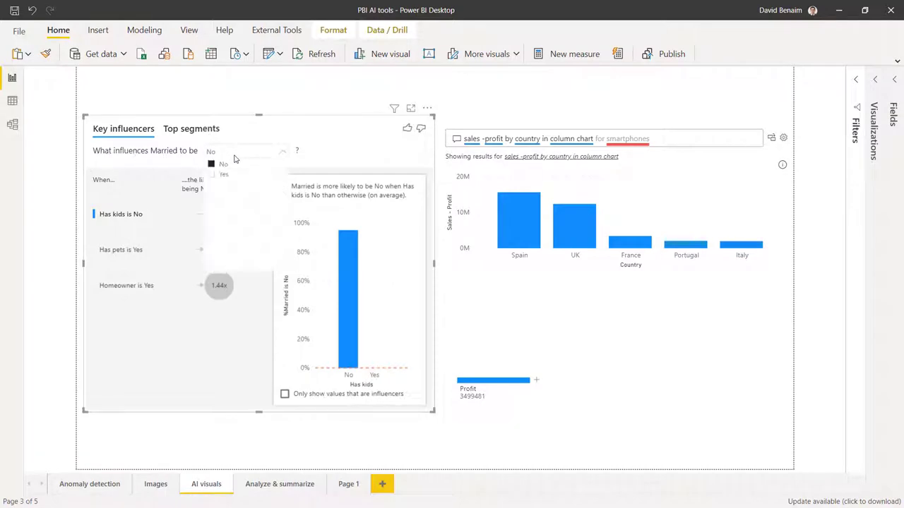
click(235, 164)
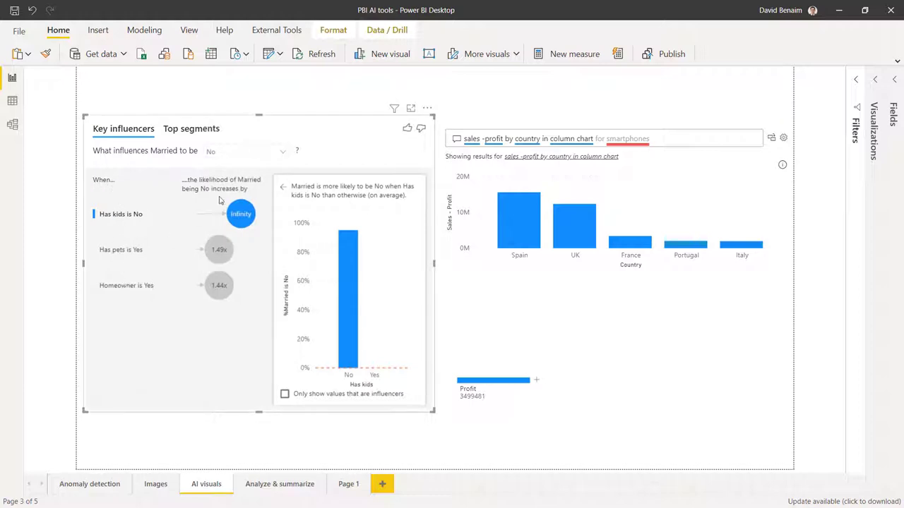
click(214, 253)
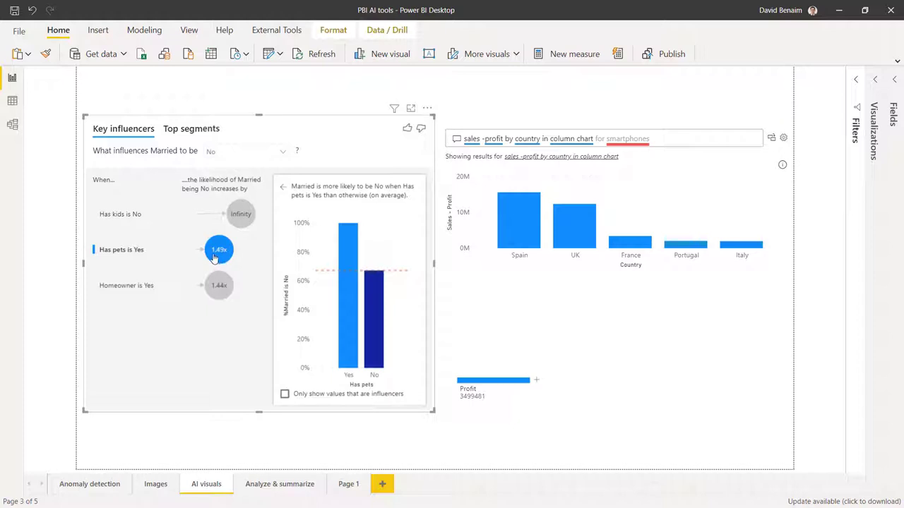
mouse_move(221, 258)
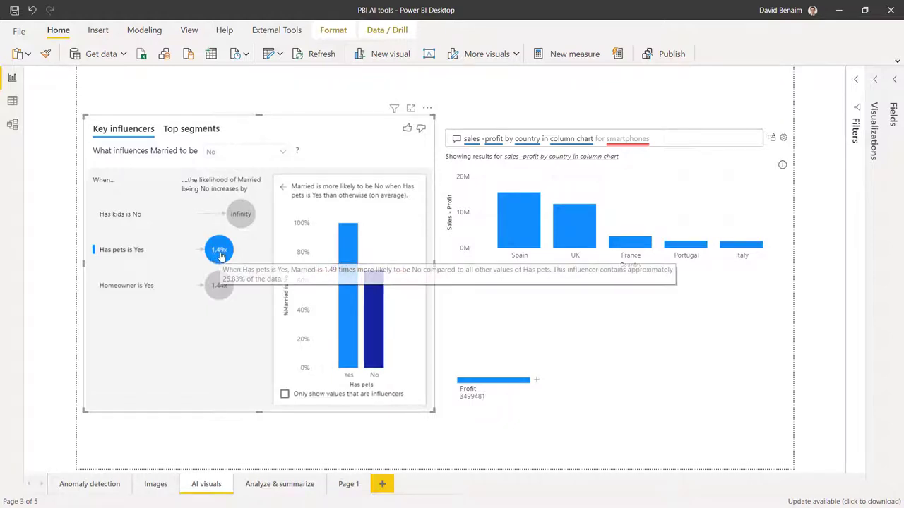
click(244, 225)
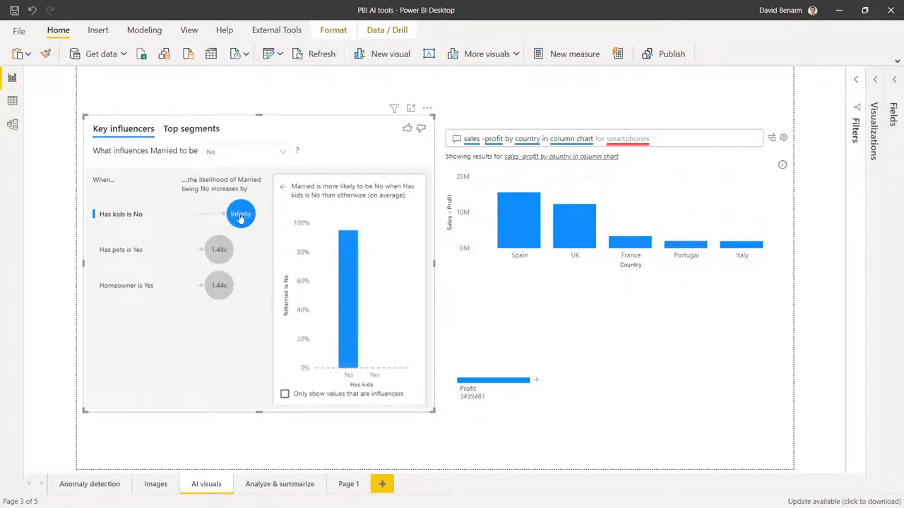
click(222, 263)
click(285, 394)
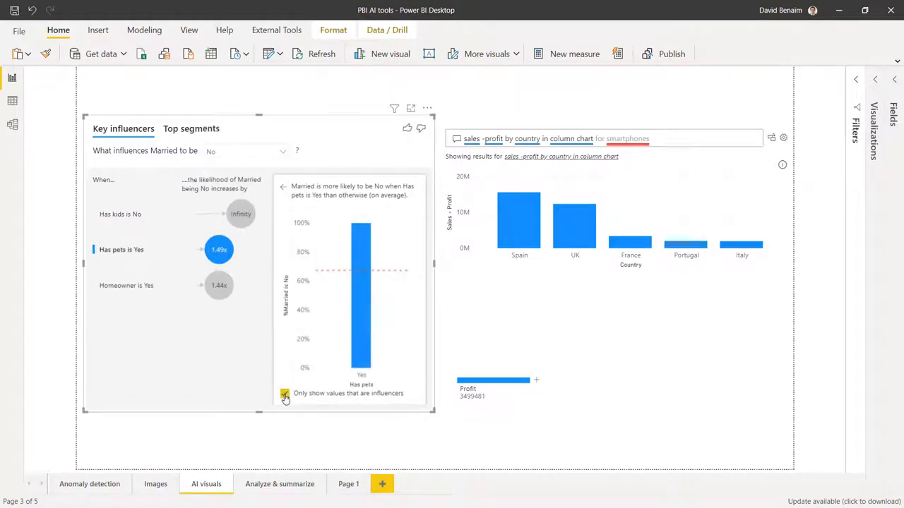
click(285, 394)
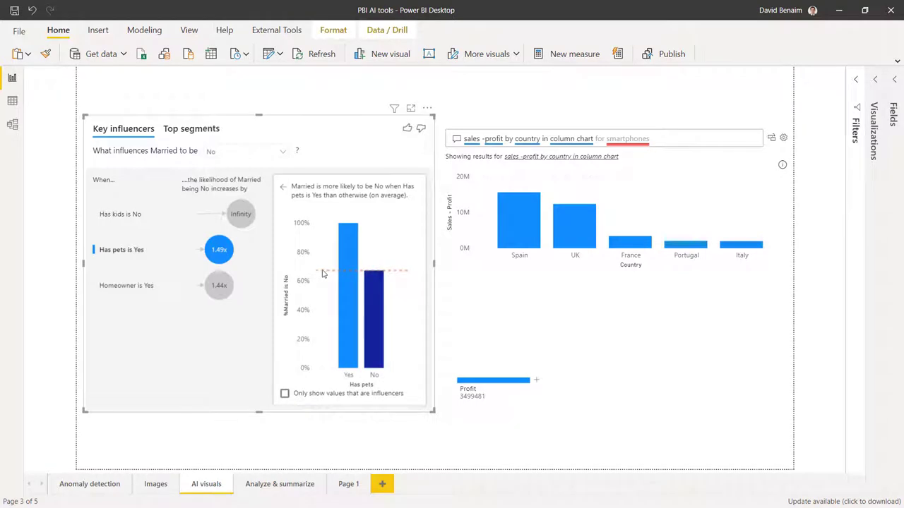
- Open Top segments and expand the details of Segment 2
click(202, 132)
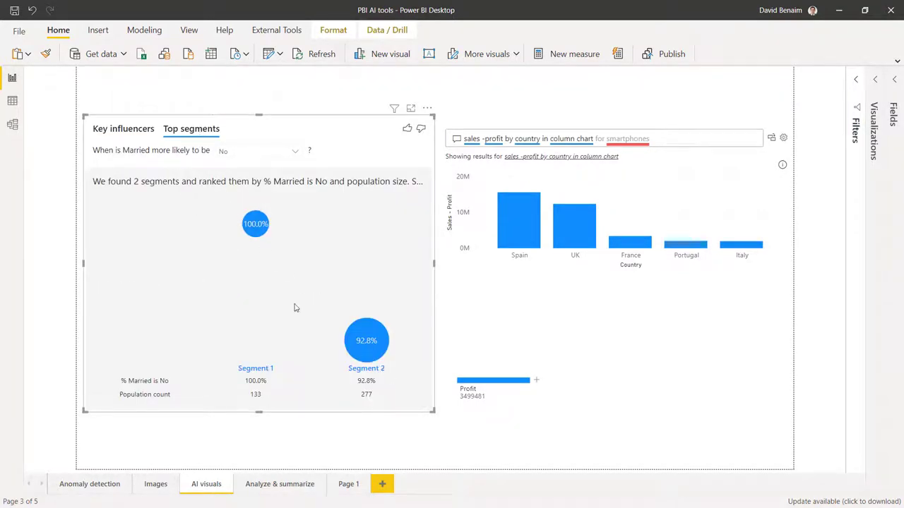
click(369, 343)
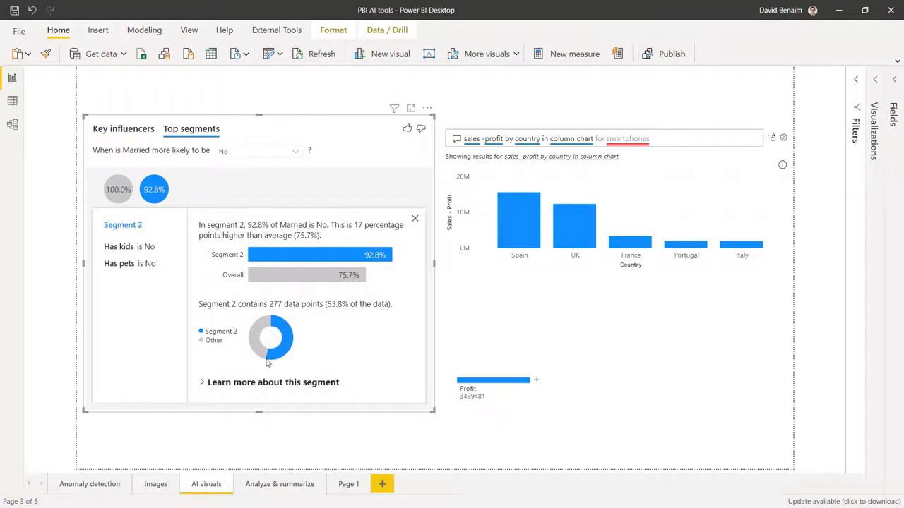
click(201, 383)
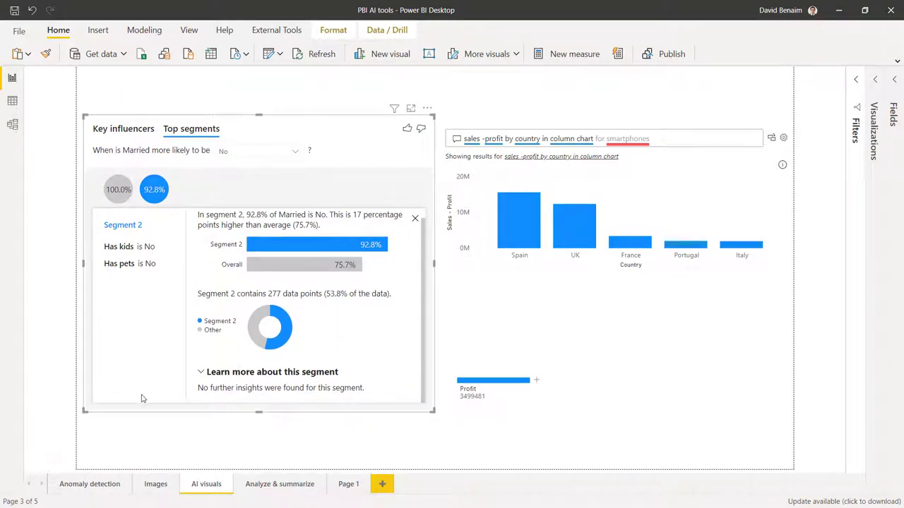
- Open Segment 1's details and pick out the unrecognised 'smartphones' word in the Q&A visual
click(117, 184)
click(612, 159)
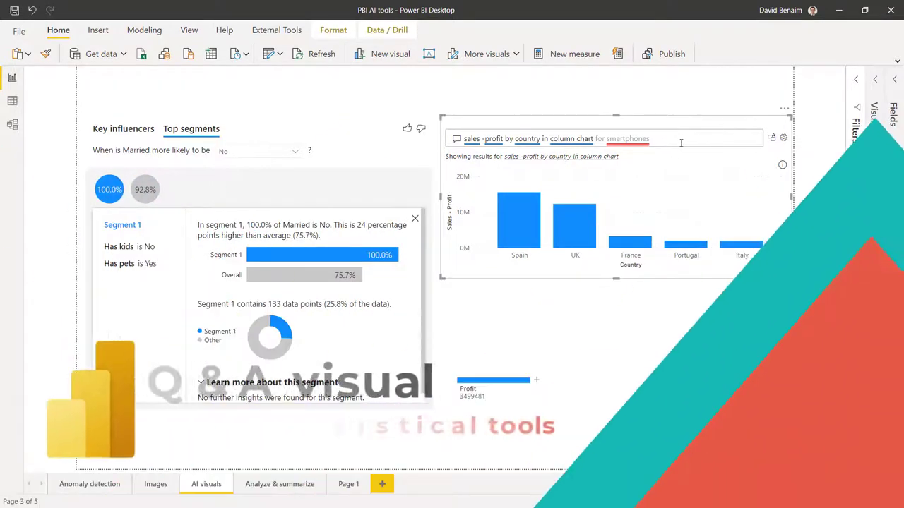
click(681, 142)
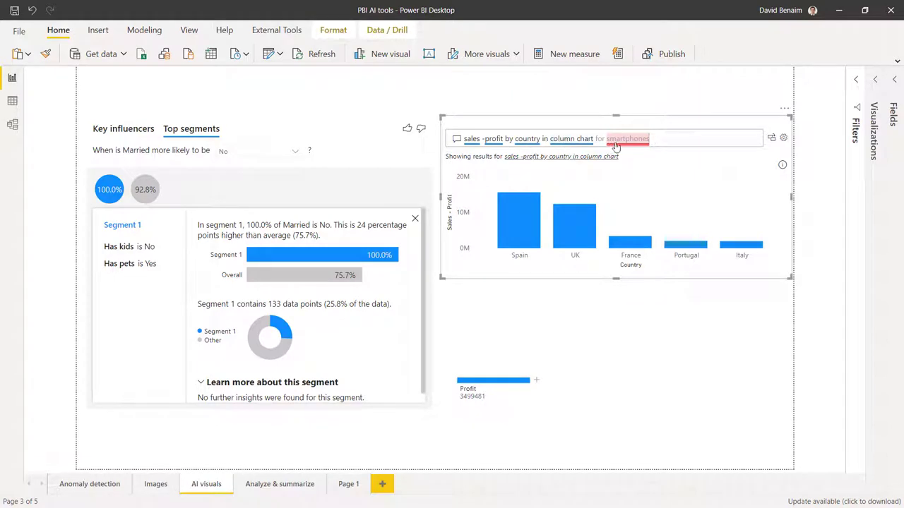
- Remove 'for smartphones' from the Q&A question and select the whole question text
click(568, 160)
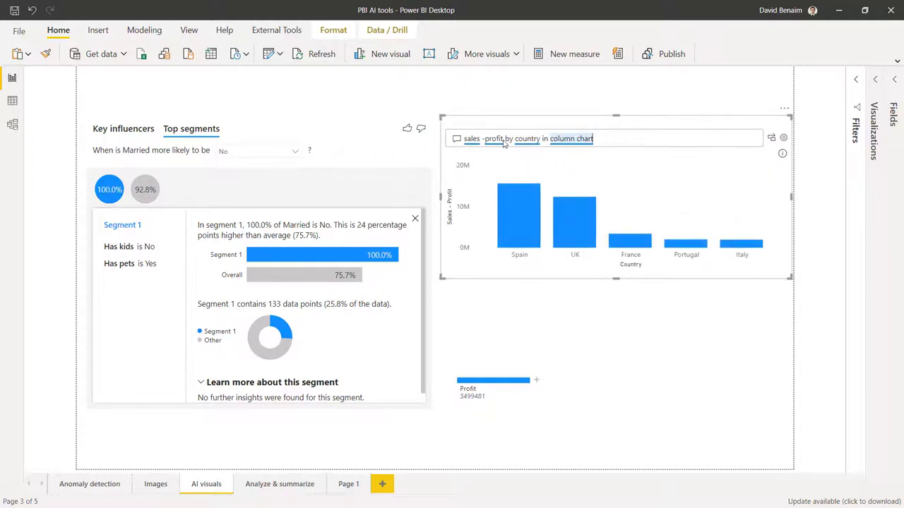
click(549, 339)
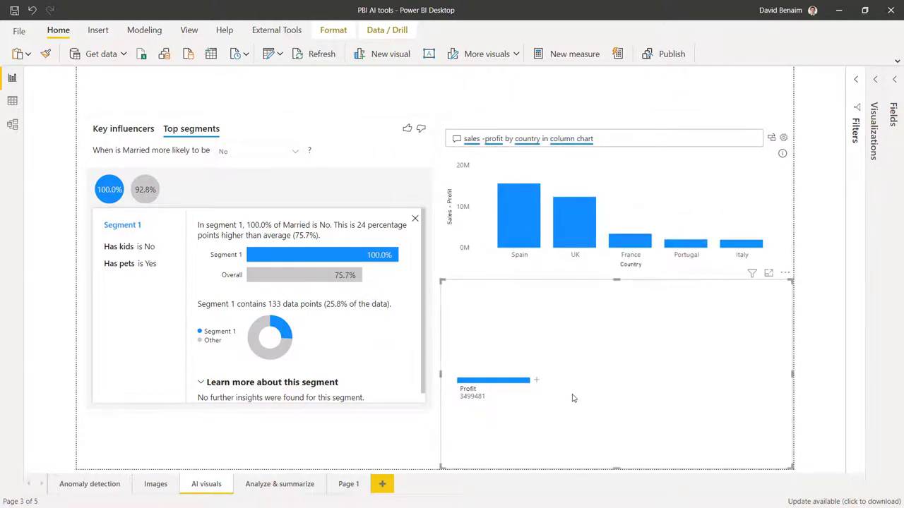
drag(449, 128, 345, 128)
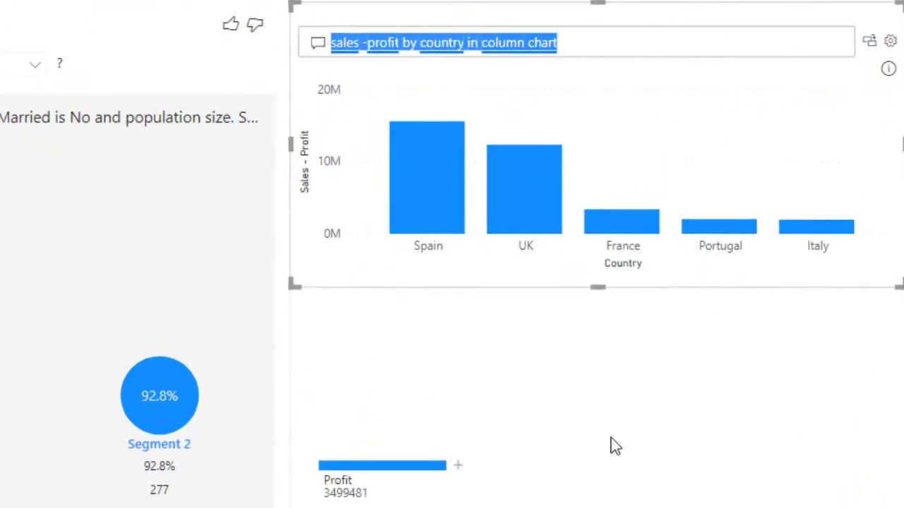
- Ask the Q&A visual 'profit by year and by country'
key(BackSpace)
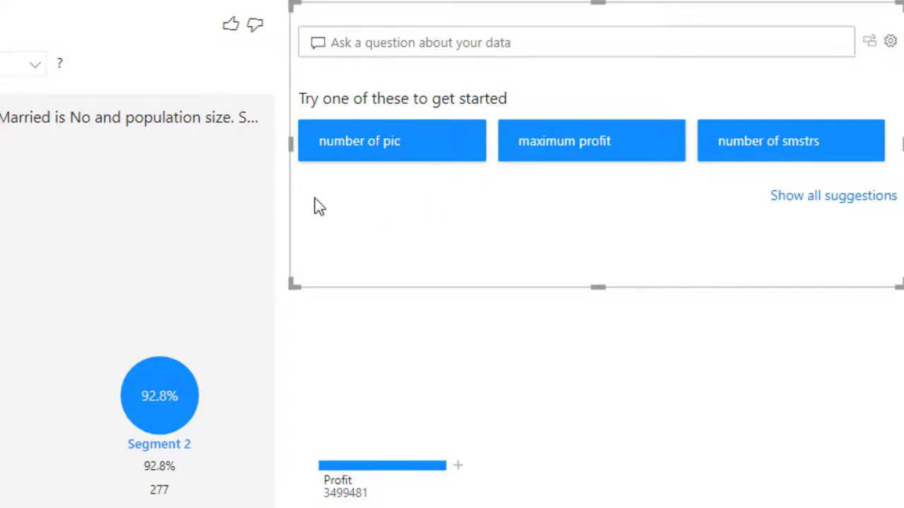
click(575, 141)
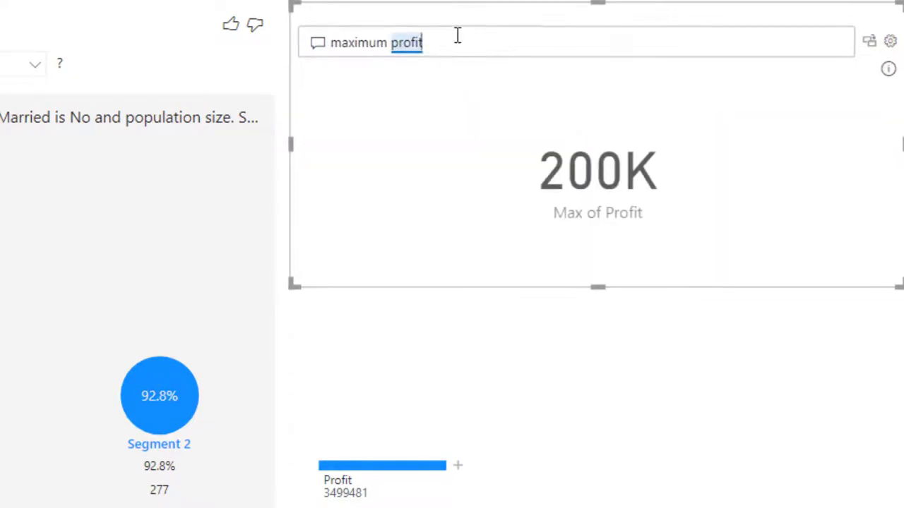
triple_click(332, 28)
text(pro)
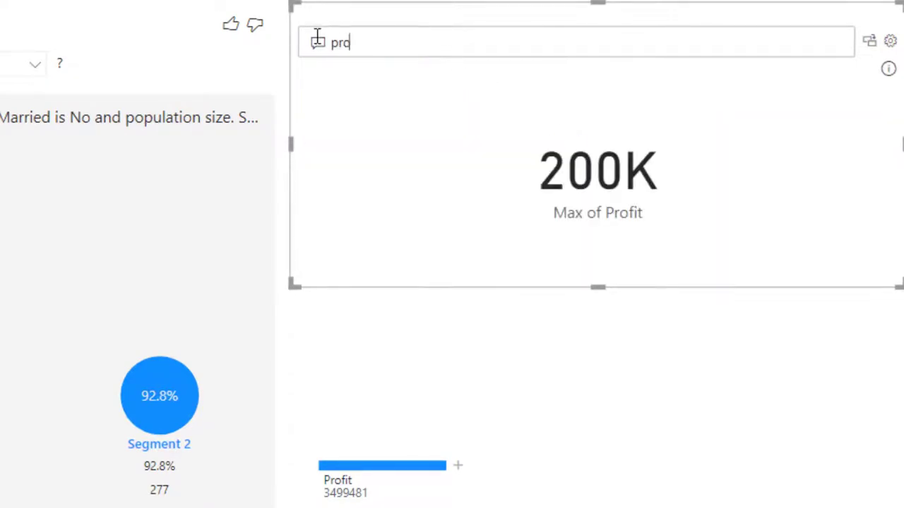
text(fit by y)
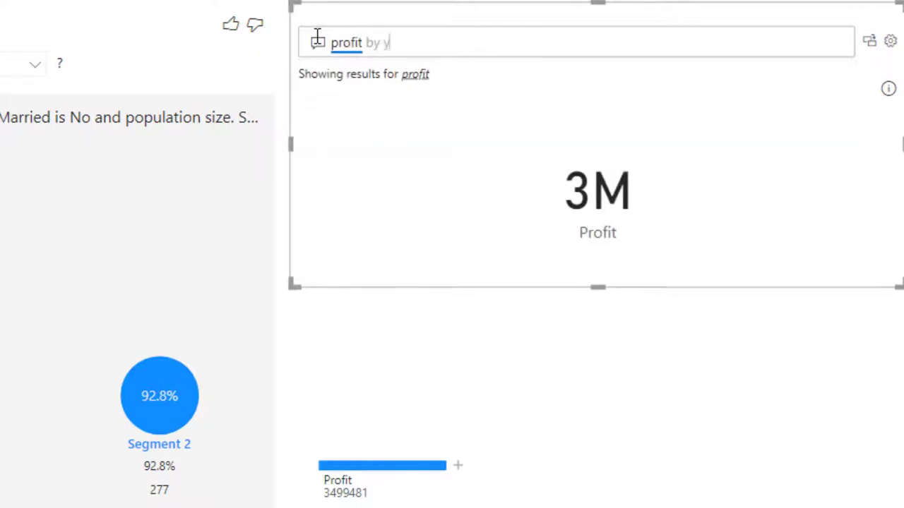
text(ear and )
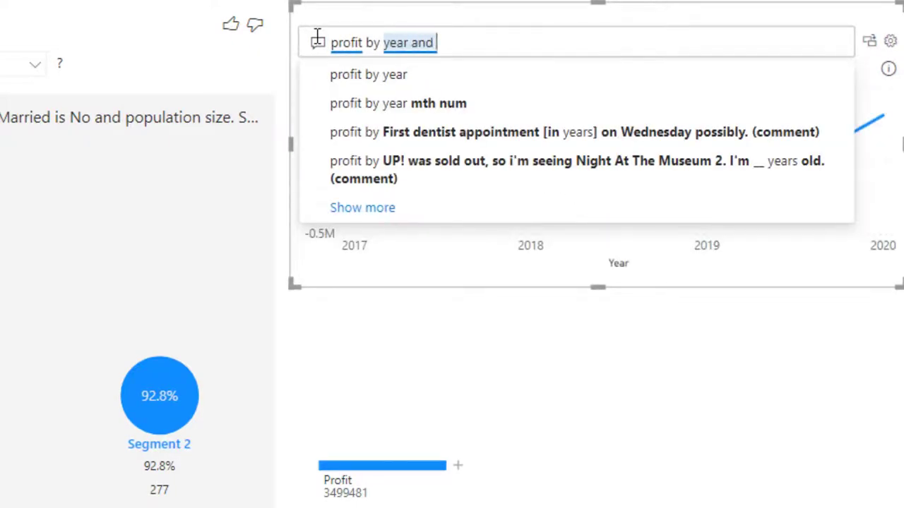
text(by country)
key(Return)
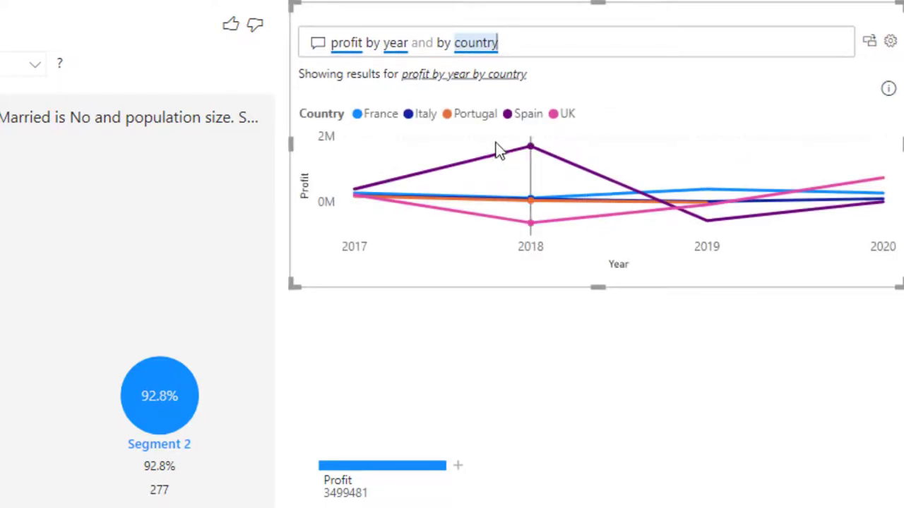
- Replace the question with 'top 2 countries by sales in 2019'
drag(499, 44, 318, 44)
text(top 2)
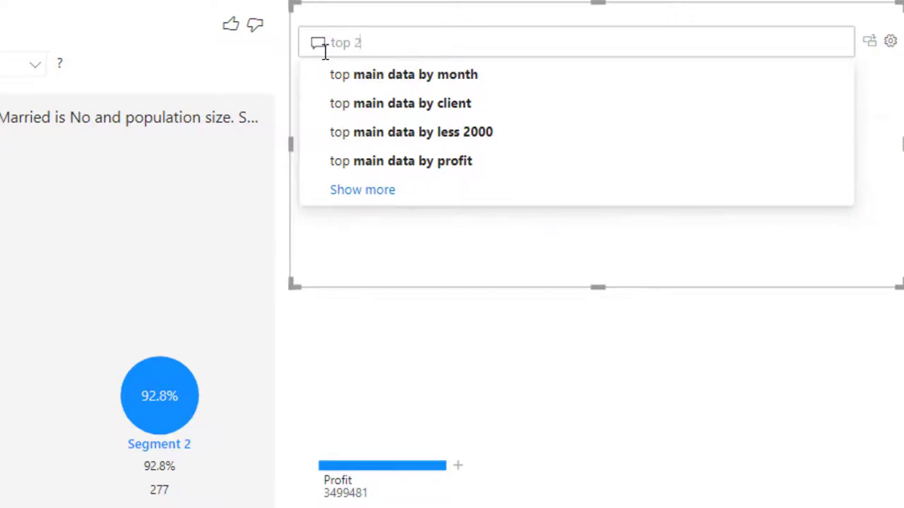
text( countr)
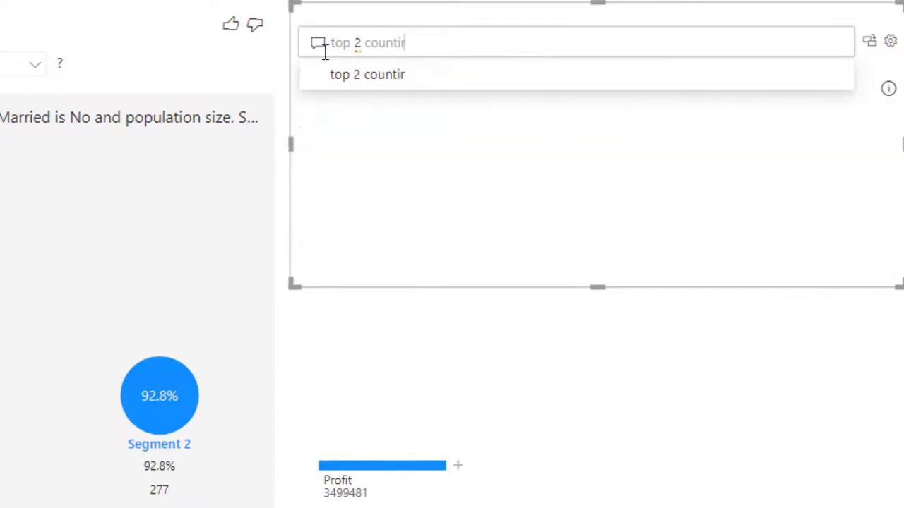
key(BackSpace)
key(BackSpace)
text(tries by)
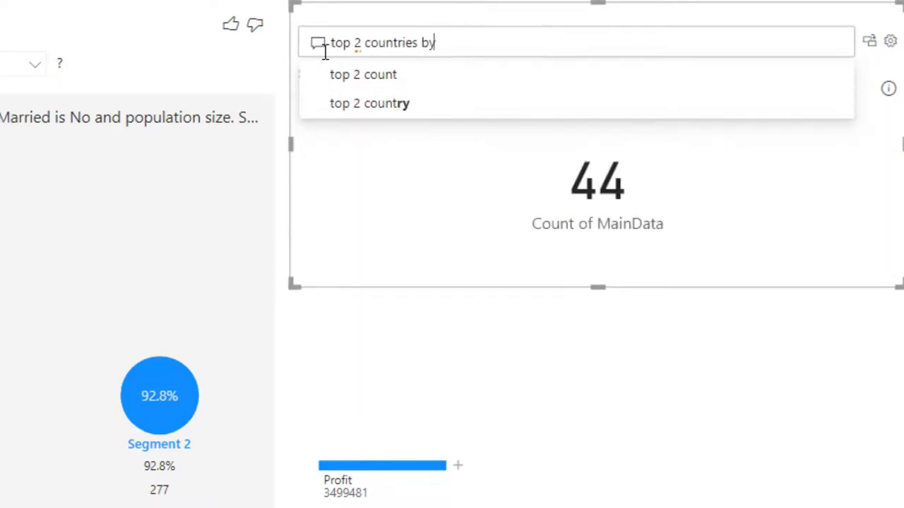
text( sales)
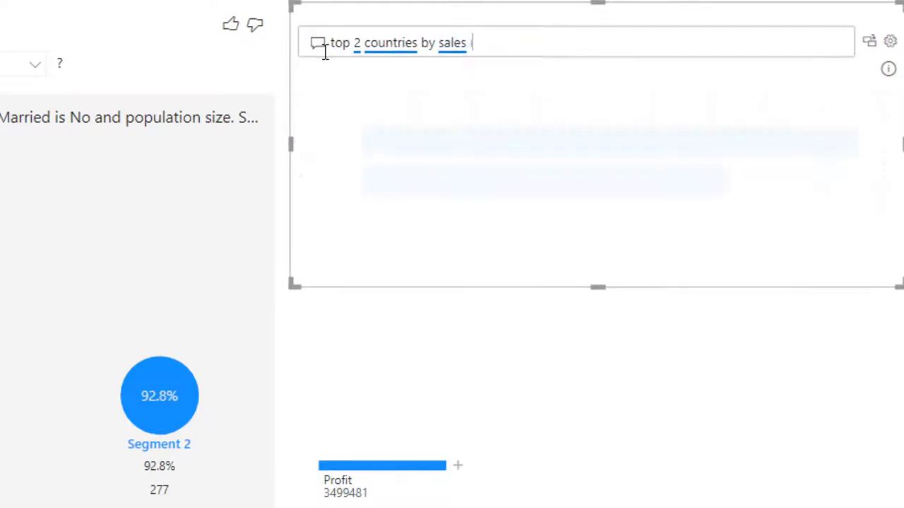
text( in 2019)
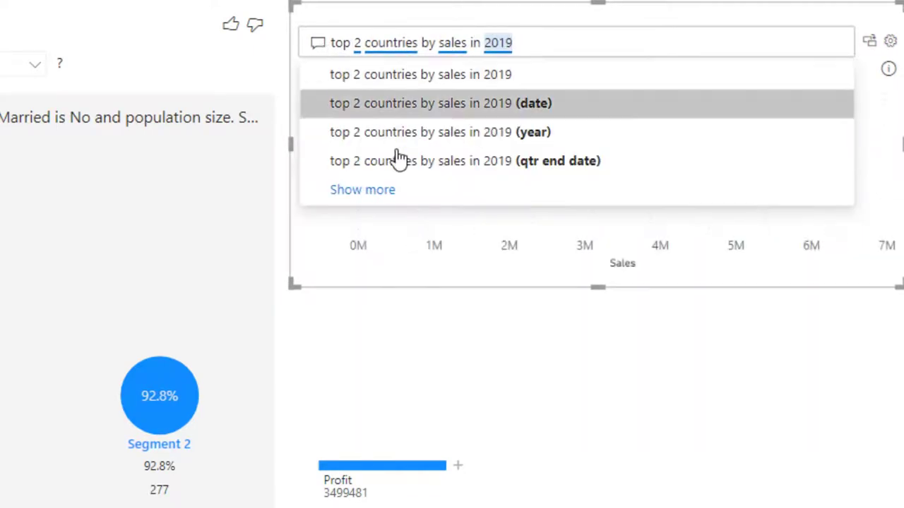
click(492, 280)
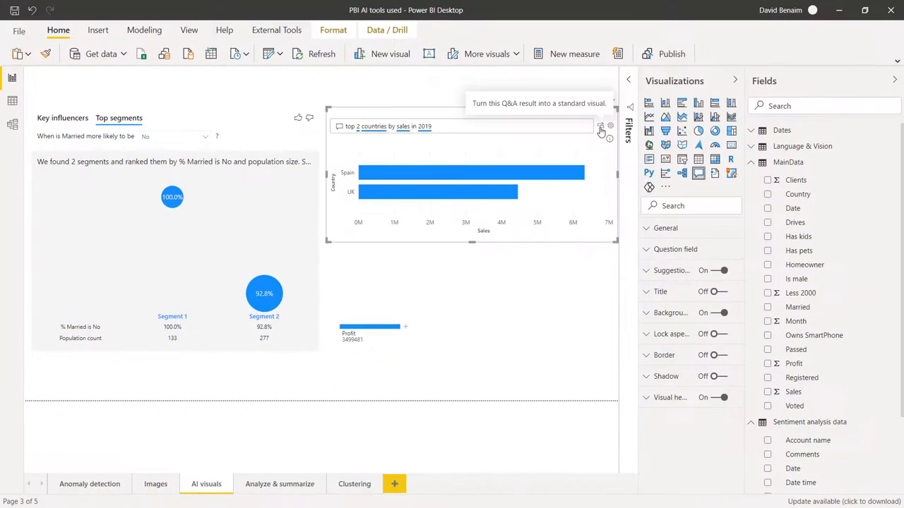
- Convert the Q&A answer into a standard visual, then split Profit by Country in the decomposition tree
click(810, 62)
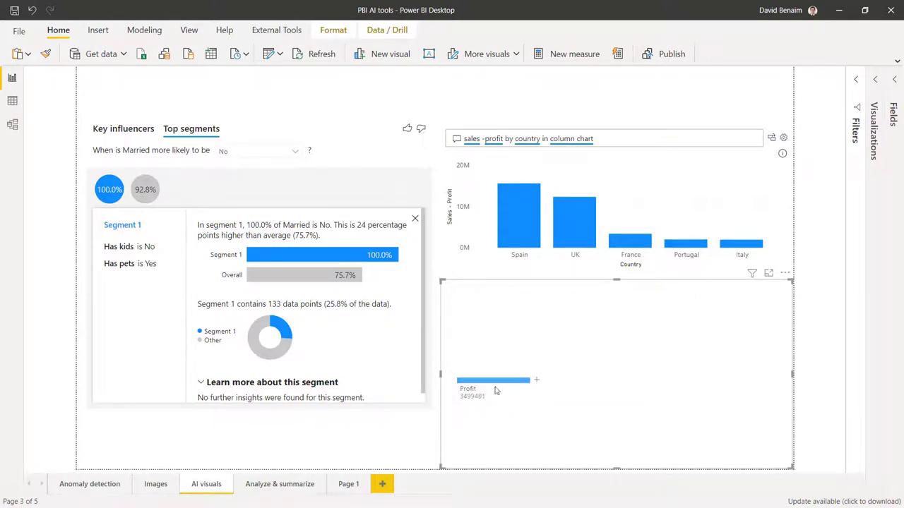
click(537, 381)
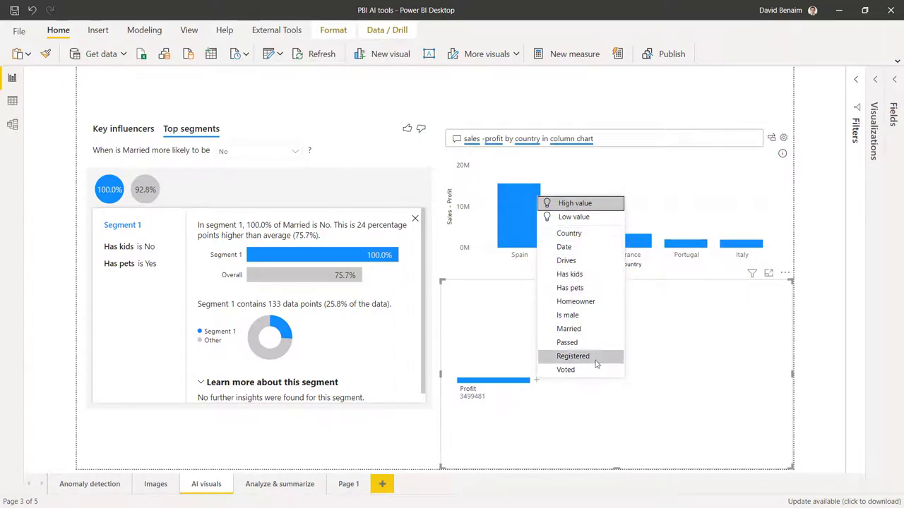
click(586, 239)
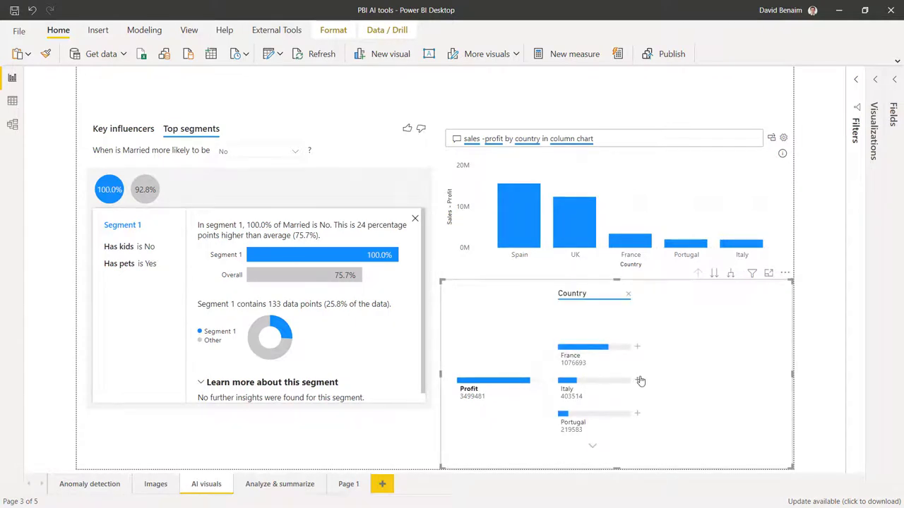
- Split France by Low value (Date) and show the Visualizations pane
click(639, 349)
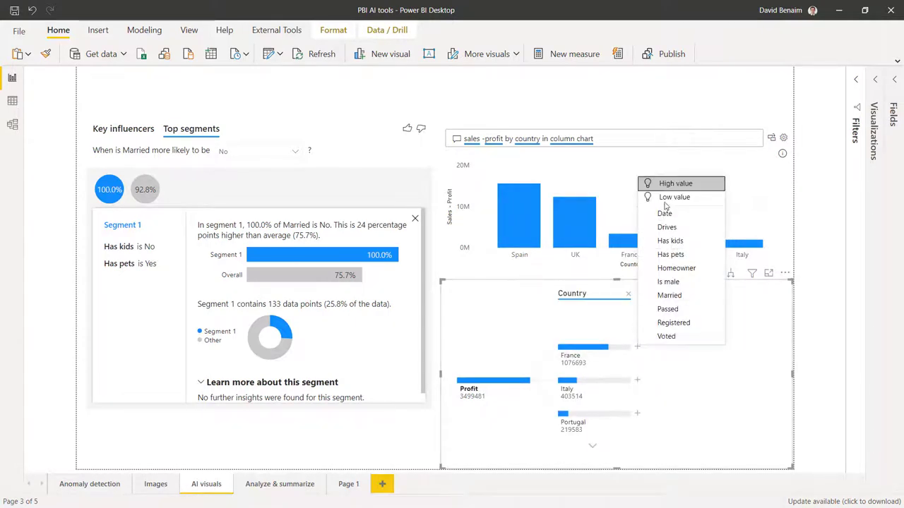
click(676, 213)
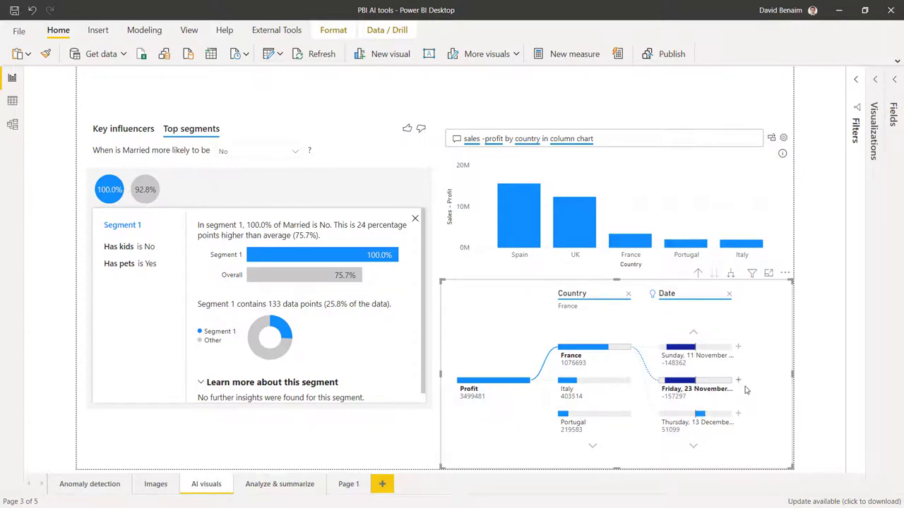
click(877, 84)
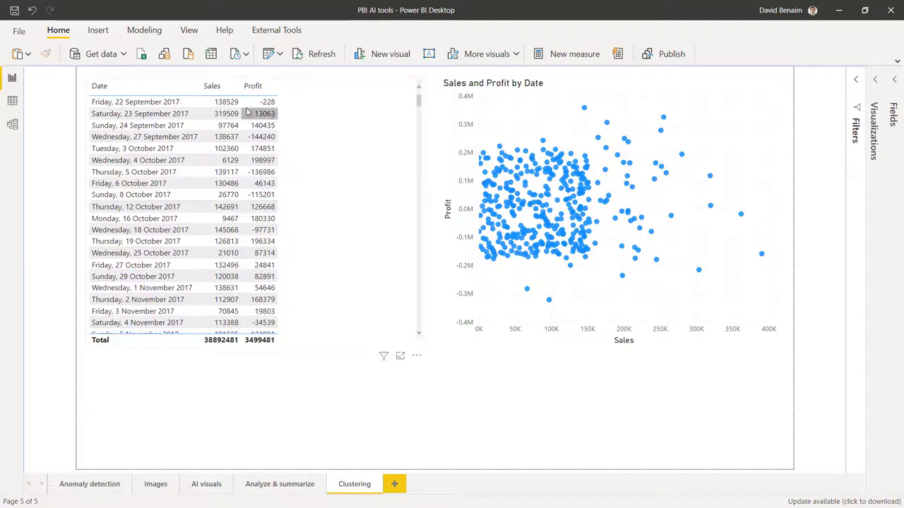
- Add automatically found Date clusters to the Date, Sales and Profit table
click(339, 114)
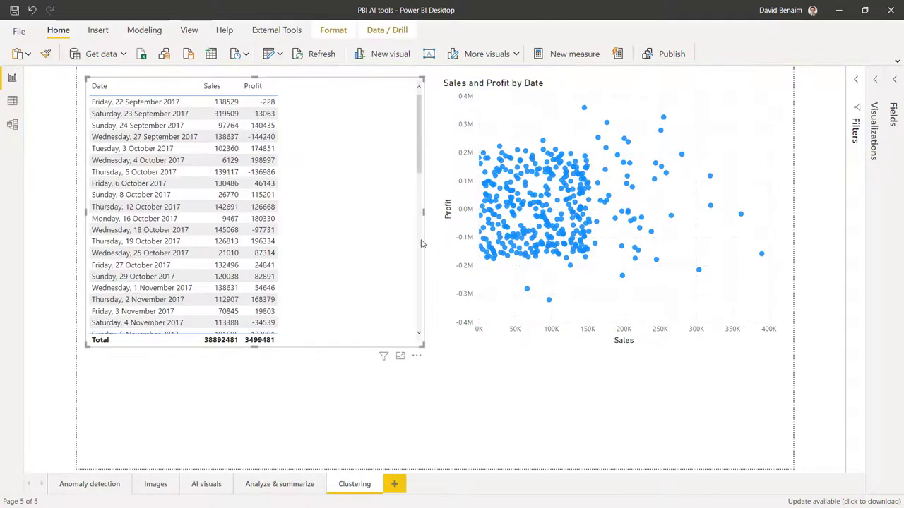
click(416, 356)
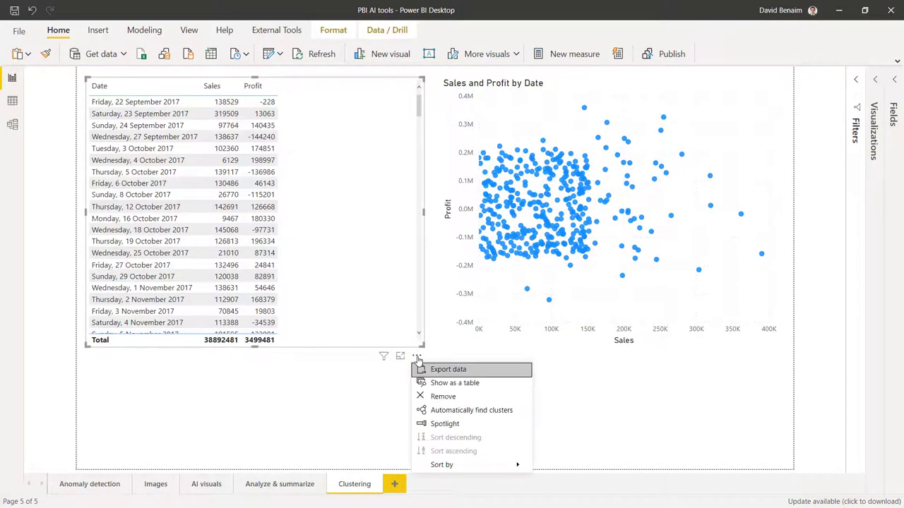
click(443, 410)
click(566, 364)
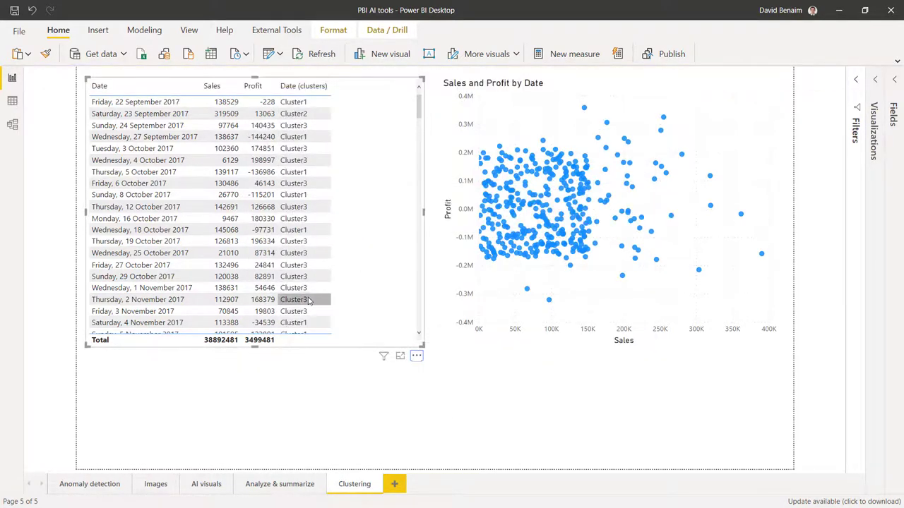
- Colour the Sales and Profit by Date scatter chart by automatic clusters and nudge it left
click(730, 139)
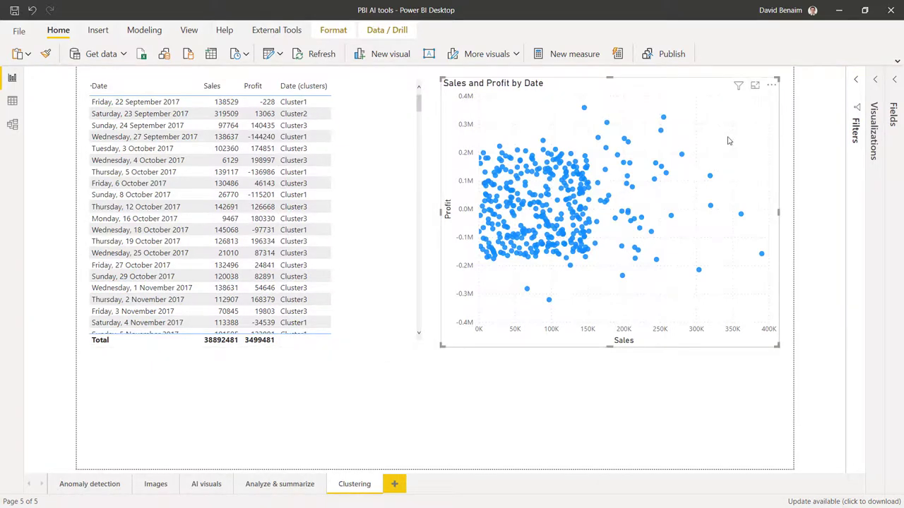
click(773, 88)
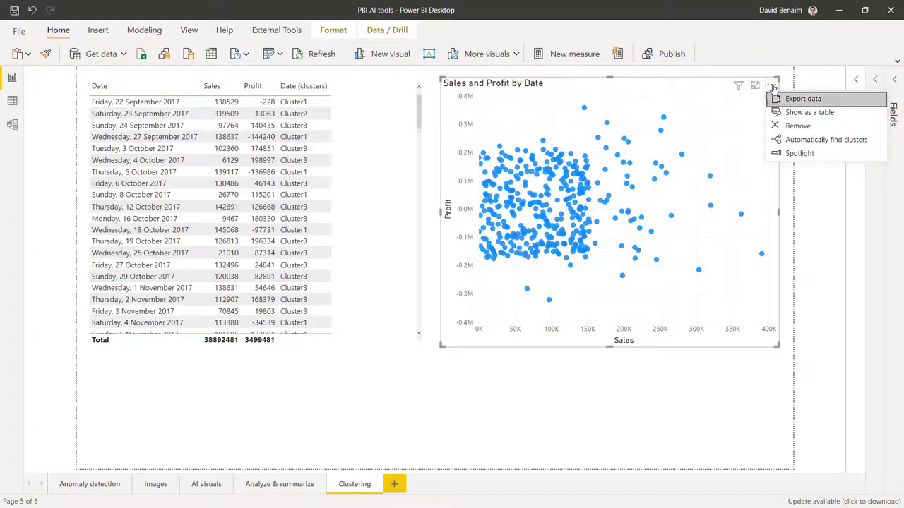
click(813, 138)
click(567, 363)
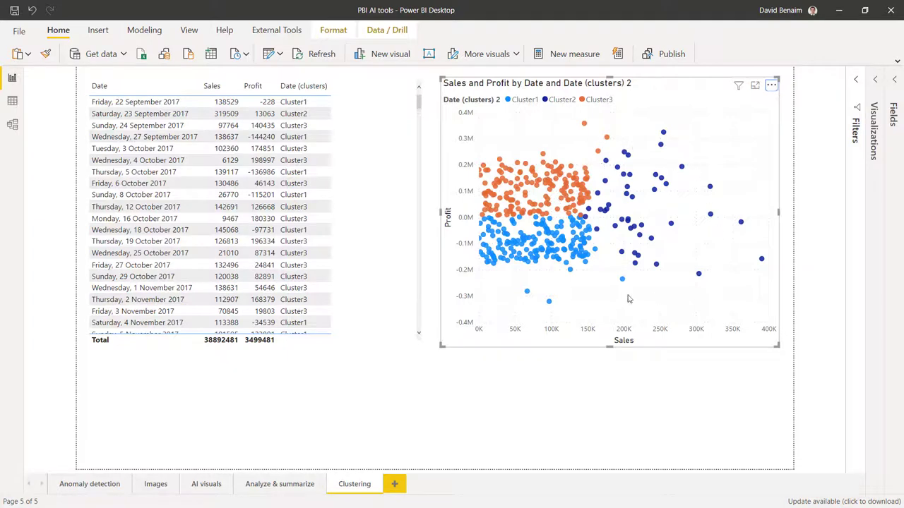
drag(749, 307, 706, 304)
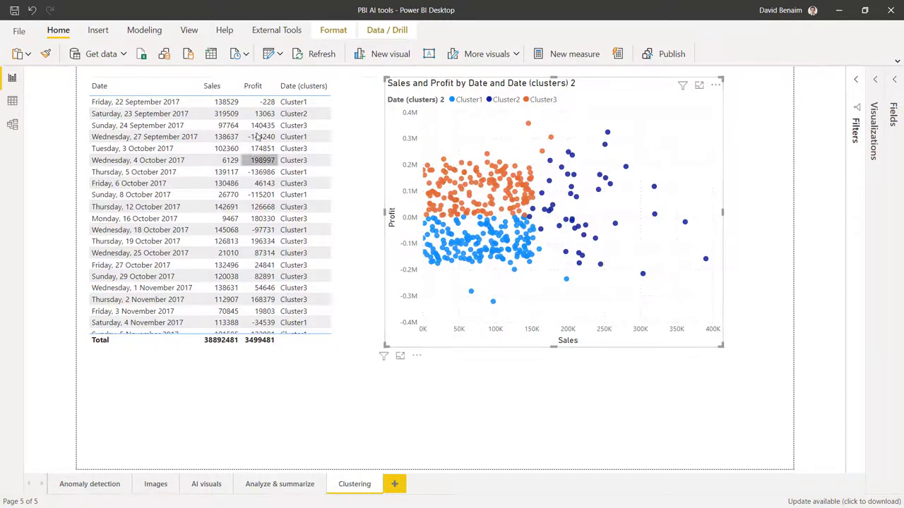
scroll(247, 163, down, 20)
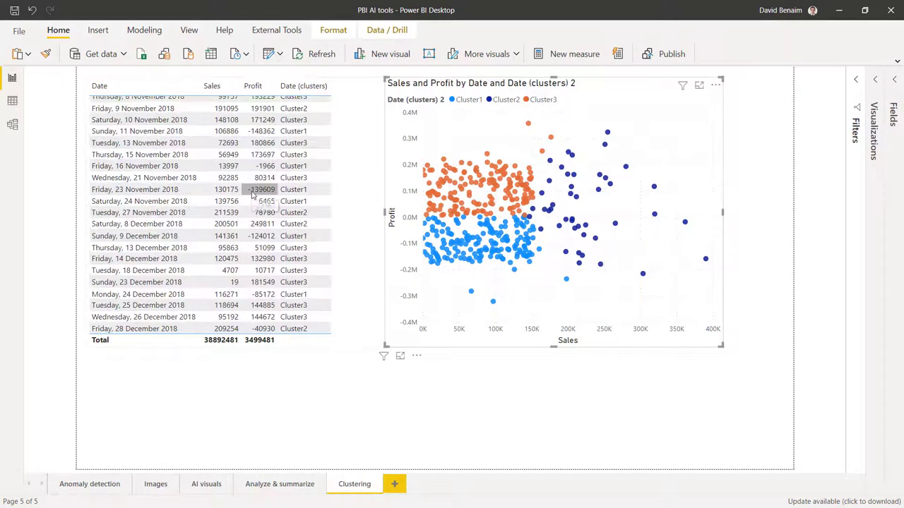
scroll(252, 194, down, 20)
scroll(258, 283, up, 20)
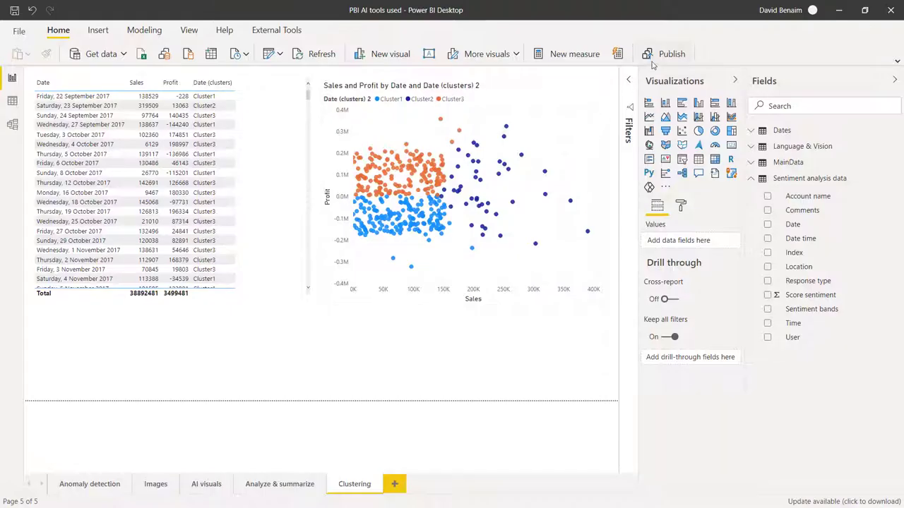
- Publish the report to My workspace and open Get Quick Insights for it
click(655, 59)
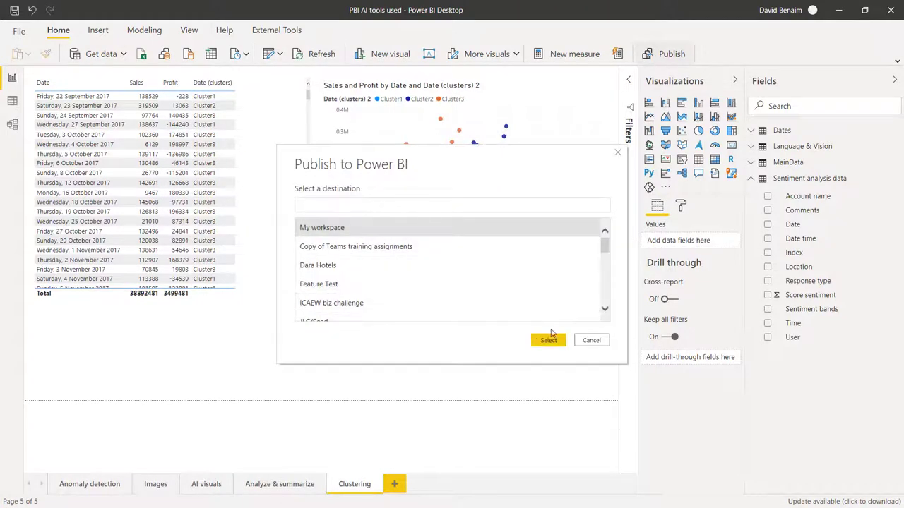
click(416, 233)
click(548, 340)
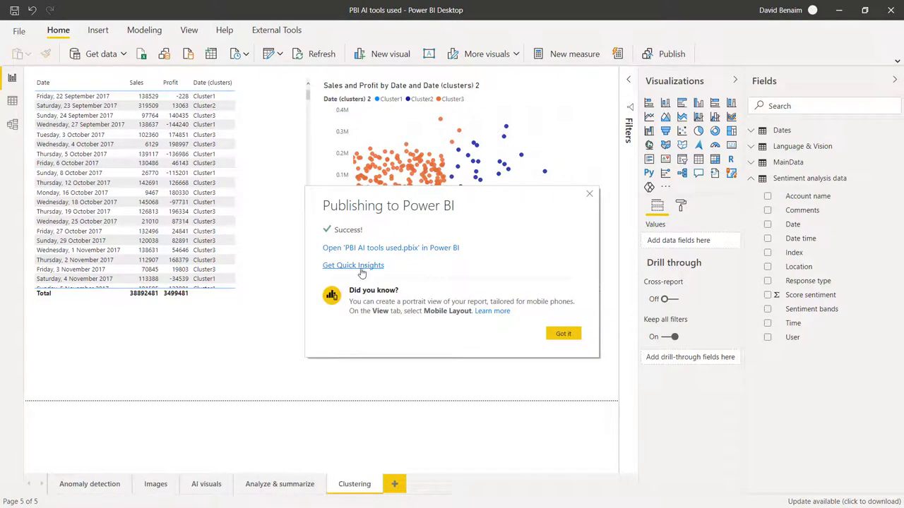
click(353, 265)
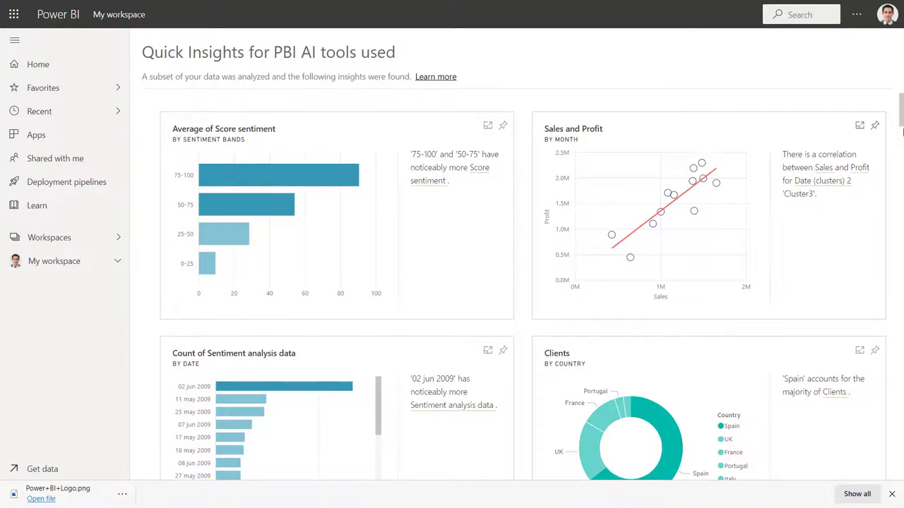
scroll(901, 115, down, 3)
mouse_move(651, 286)
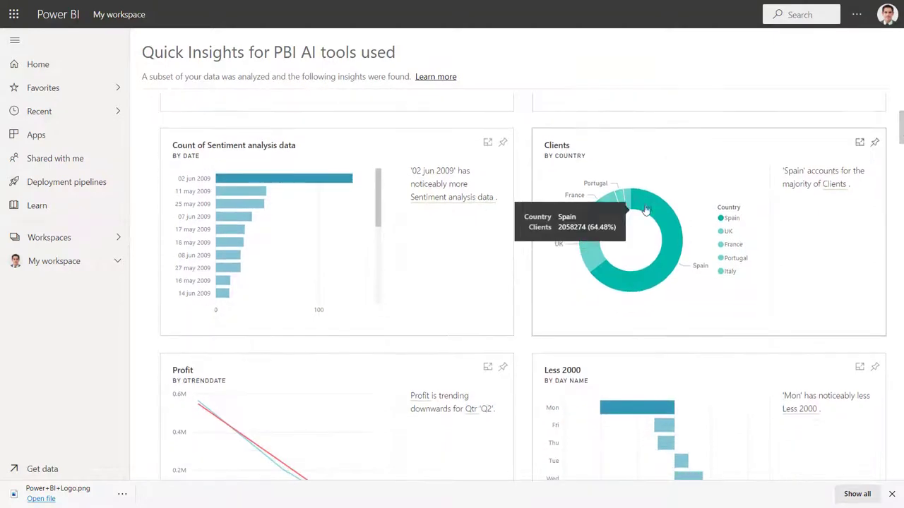
scroll(476, 310, down, 10)
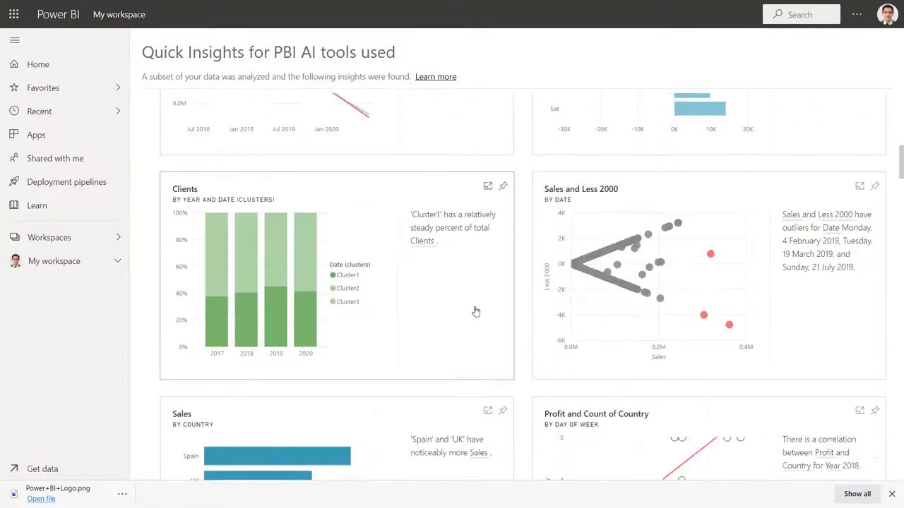
scroll(476, 312, up, 5)
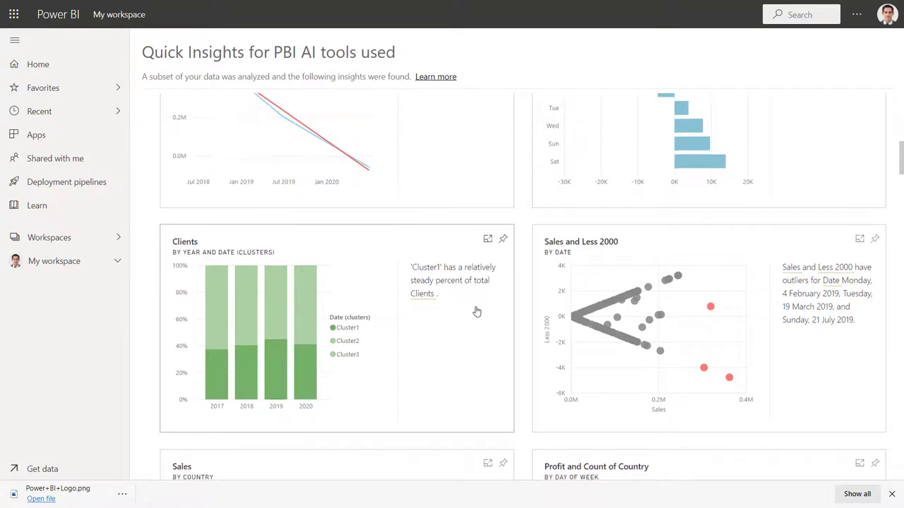
scroll(477, 311, down, 10)
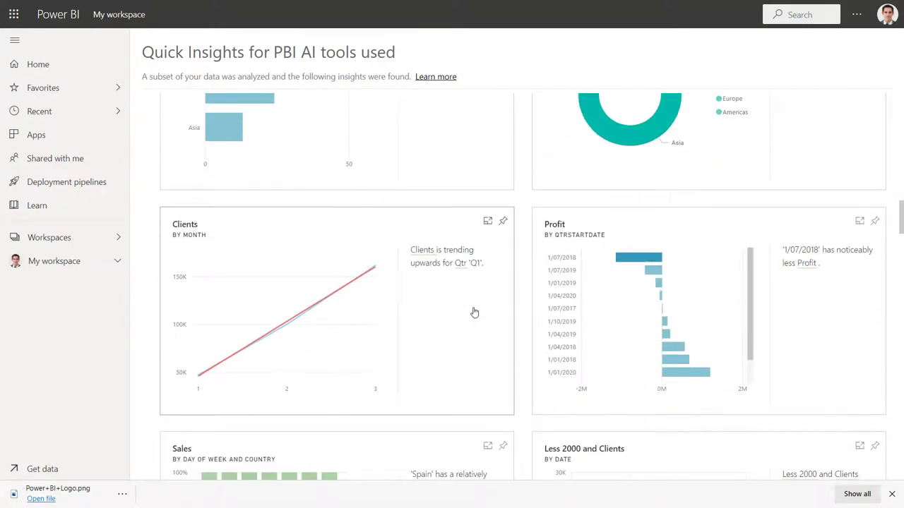